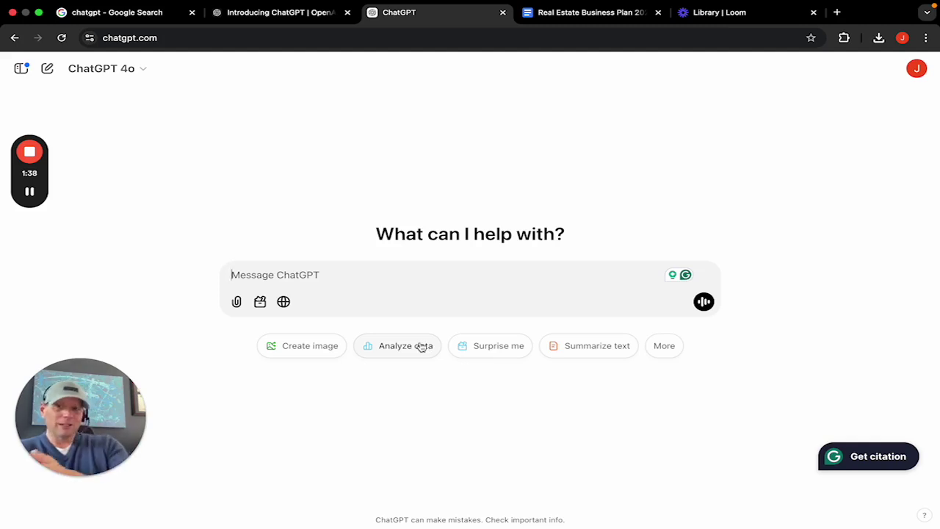
- Open OpenAI's "Introducing ChatGPT" page from the Google results for chatgpt and skim its introduction and samples
left_click(101, 21)
mouse_move(192, 5)
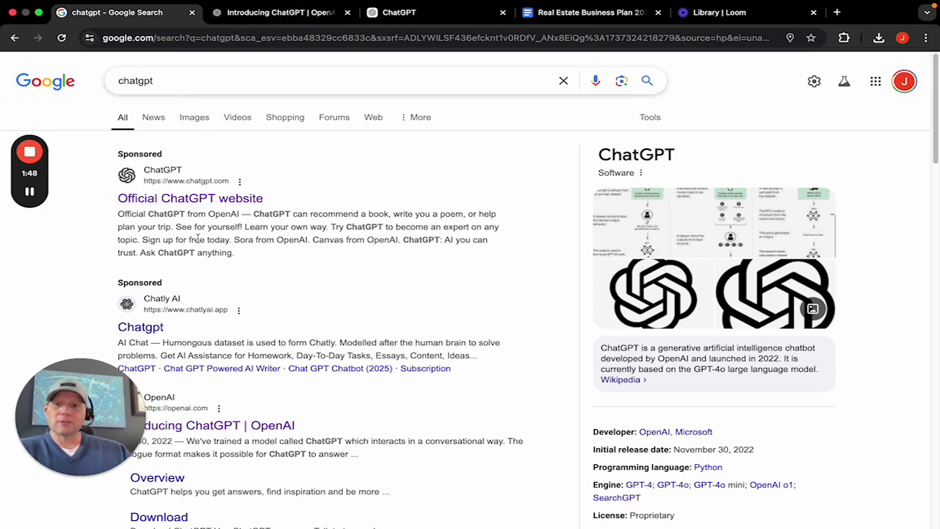
scroll(200, 244, "down", 3)
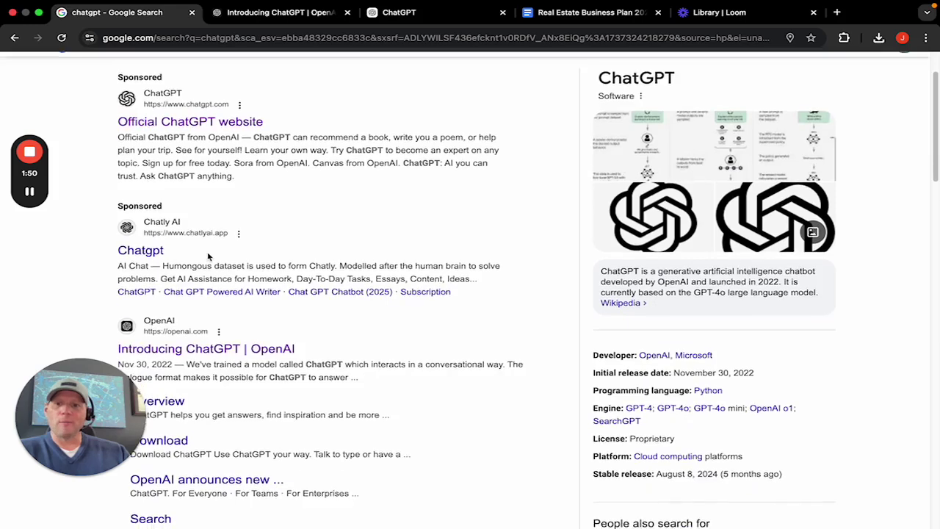
scroll(210, 256, "down", 2)
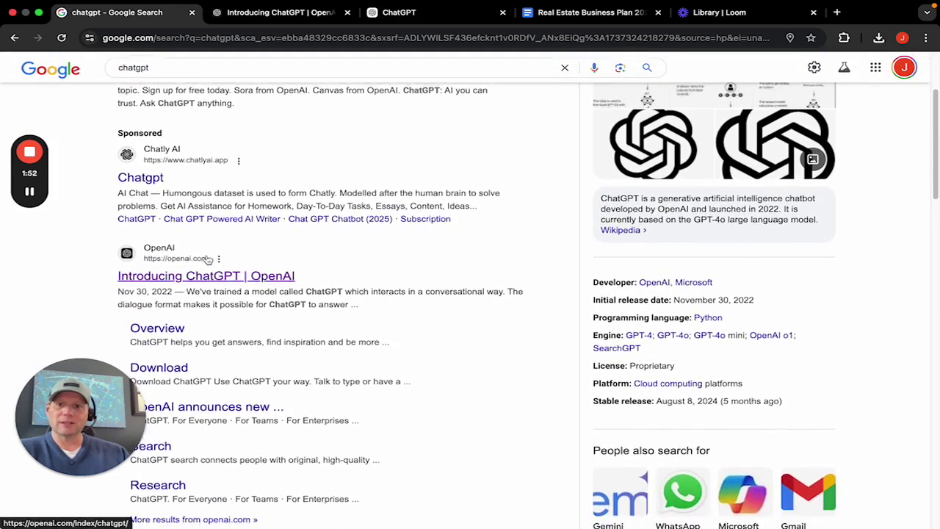
scroll(320, 265, "up", 4)
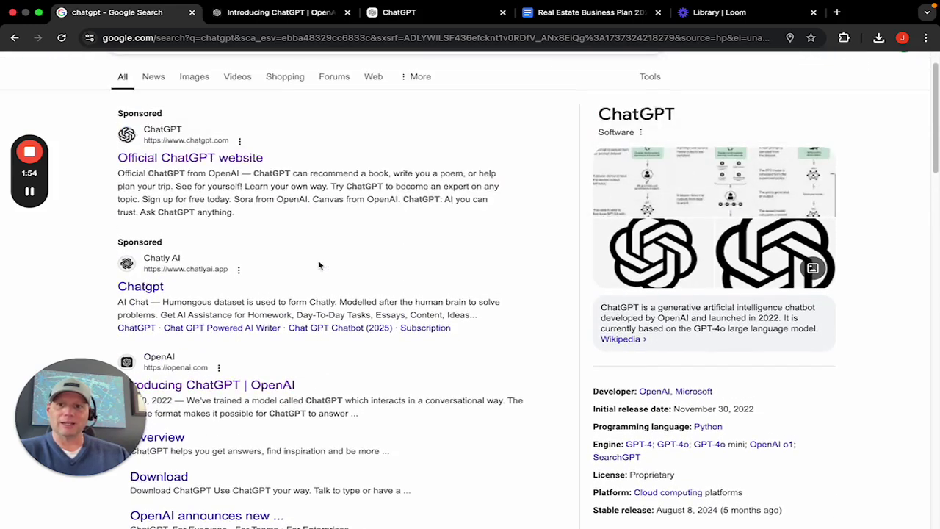
scroll(237, 275, "down", 2)
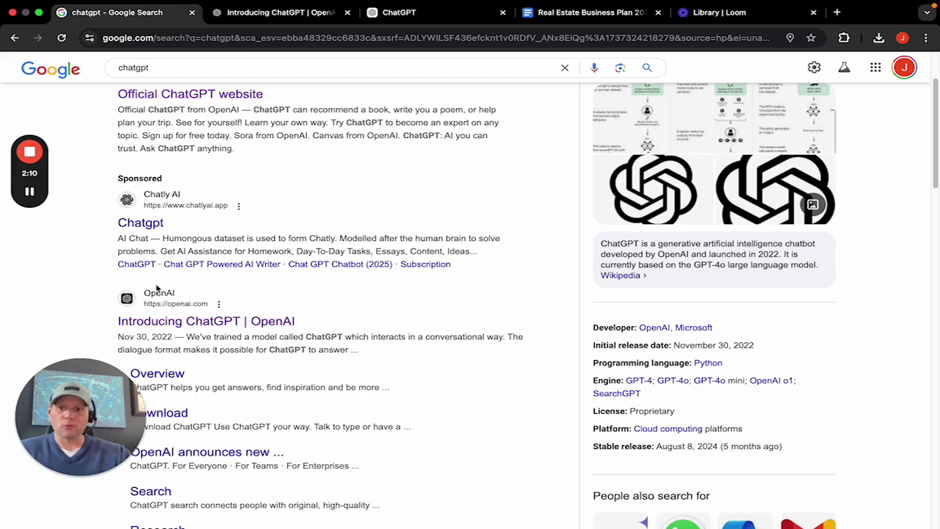
left_click(167, 323)
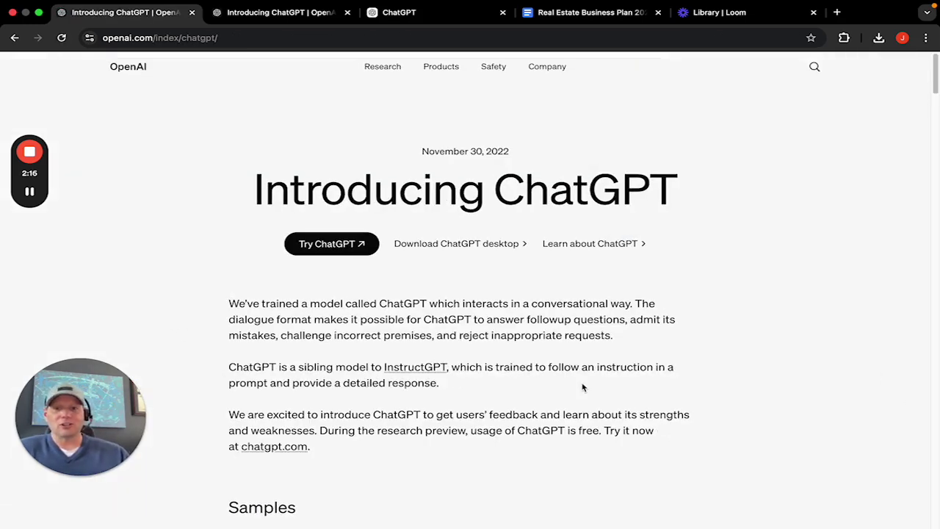
scroll(582, 388, "down", 5)
scroll(582, 389, "down", 5)
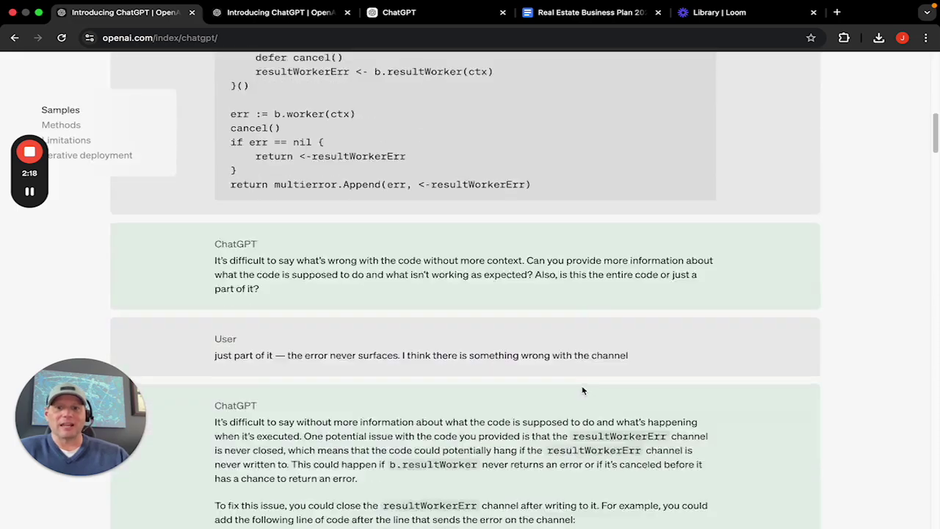
scroll(582, 389, "up", 10)
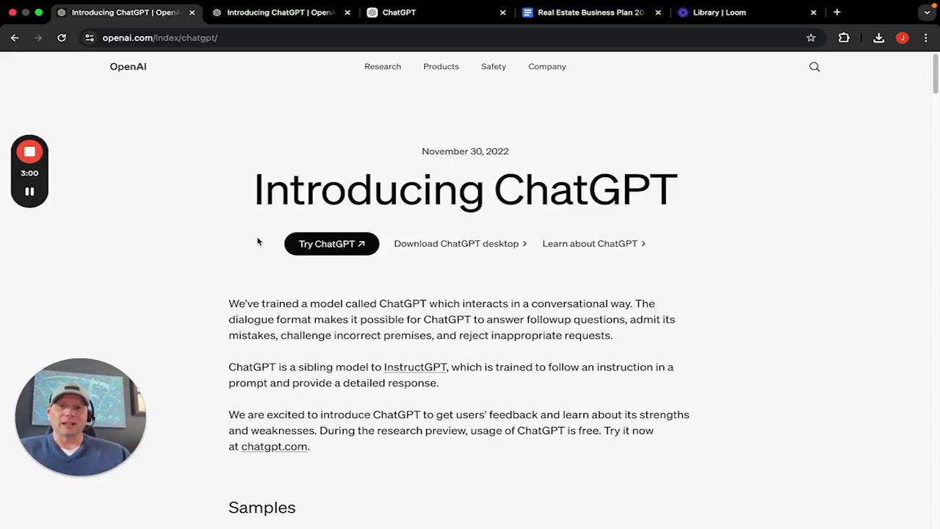
- Return to the empty ChatGPT chat and begin the prompt with "I'm a new real estate agent. I have been in the business for 3 years."
left_click(280, 18)
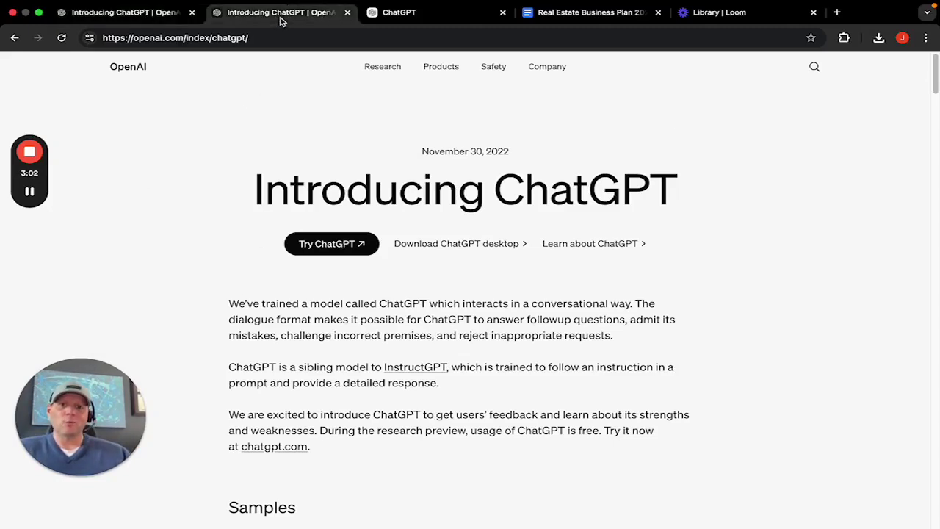
left_click(379, 19)
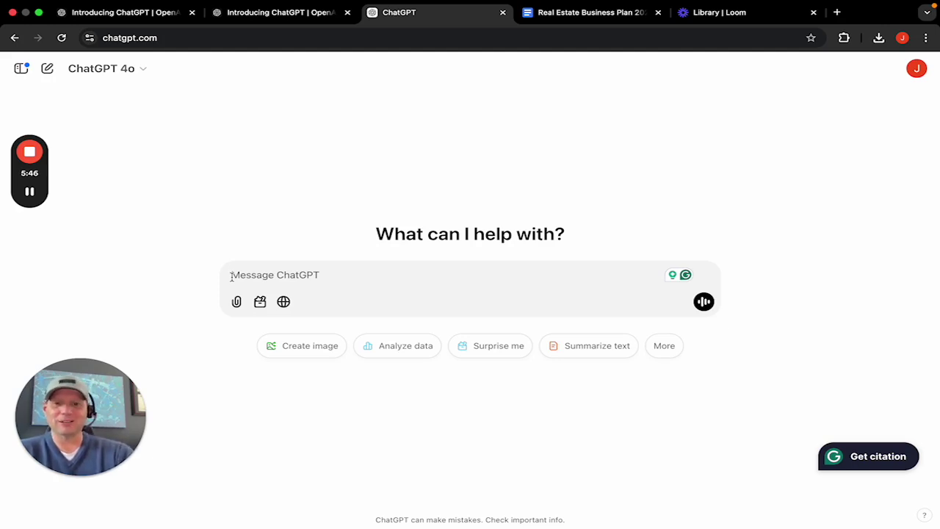
type("I'")
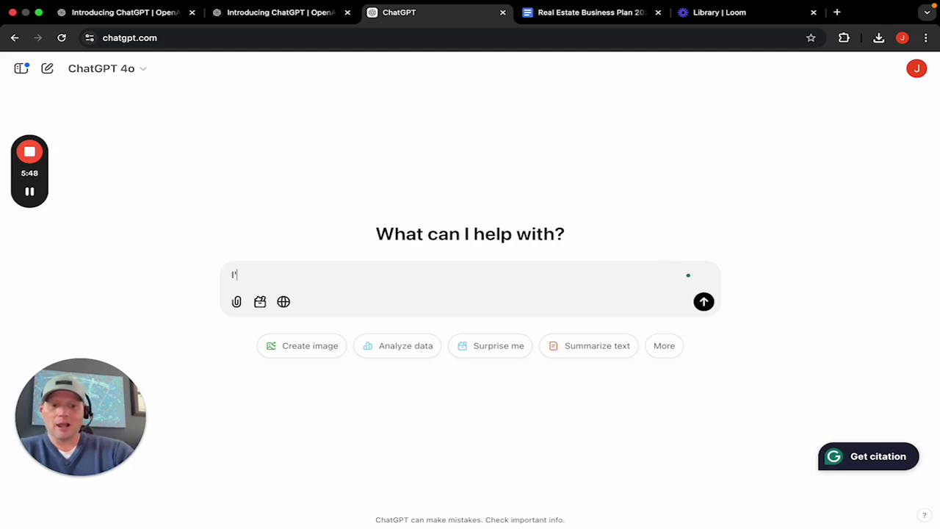
type("m a new real e")
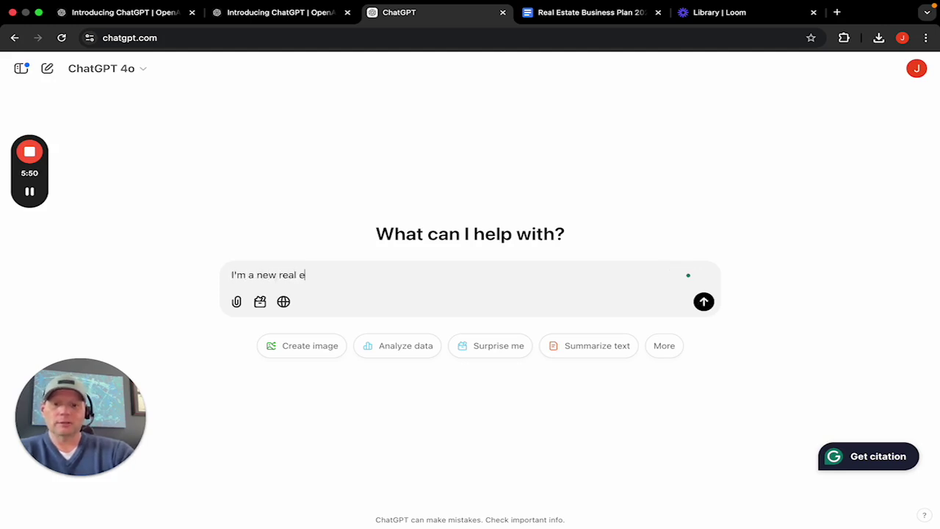
type("state agent")
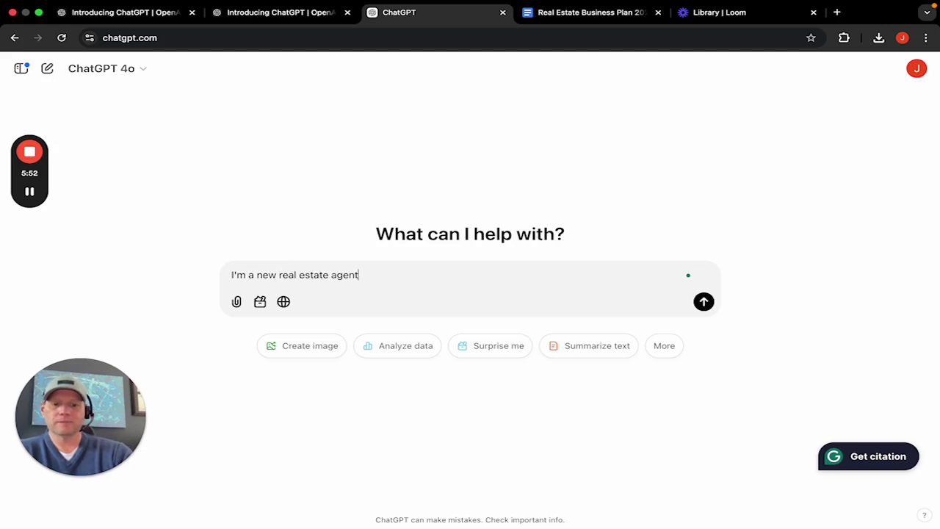
type(". I have bee")
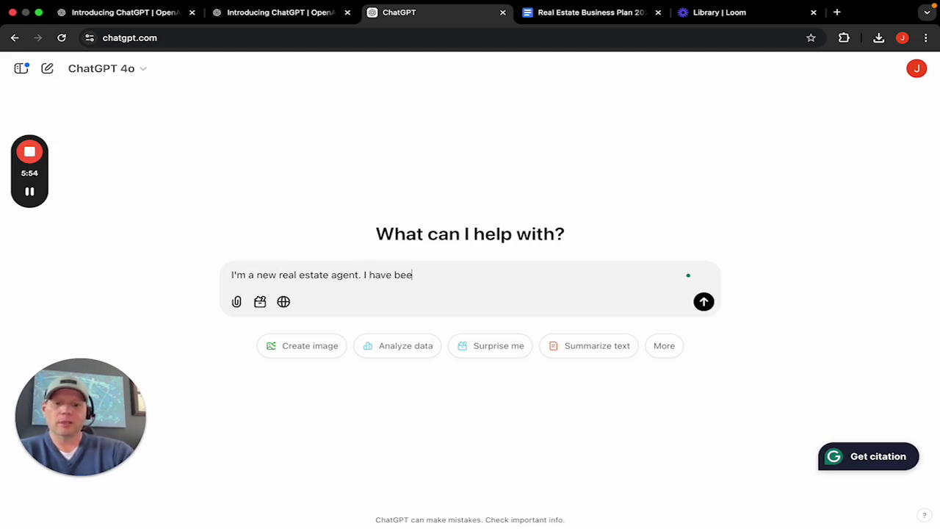
type("n in the busin")
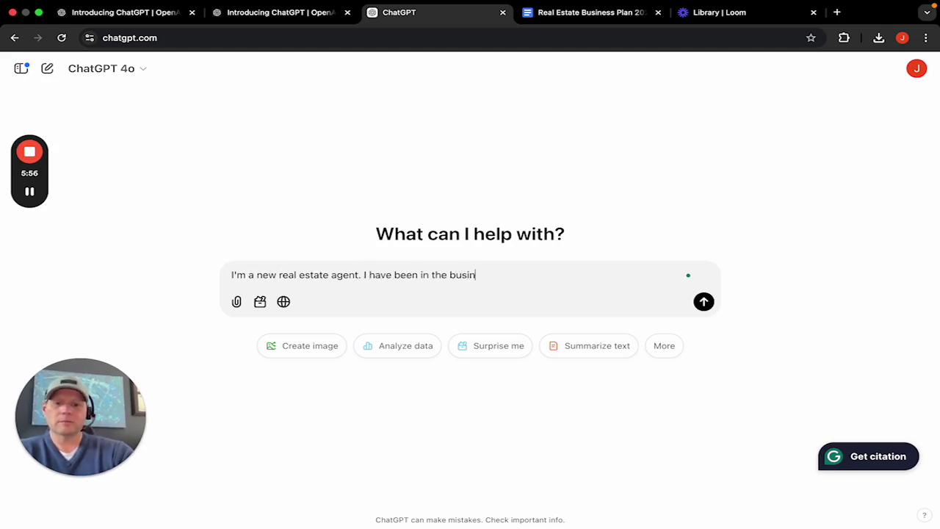
type("ess for 3 ye")
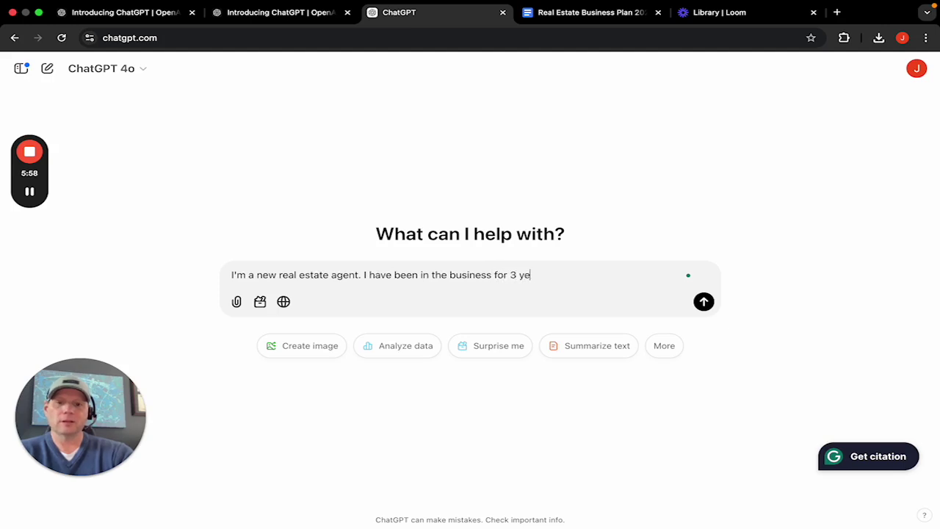
type("ars. I have clo")
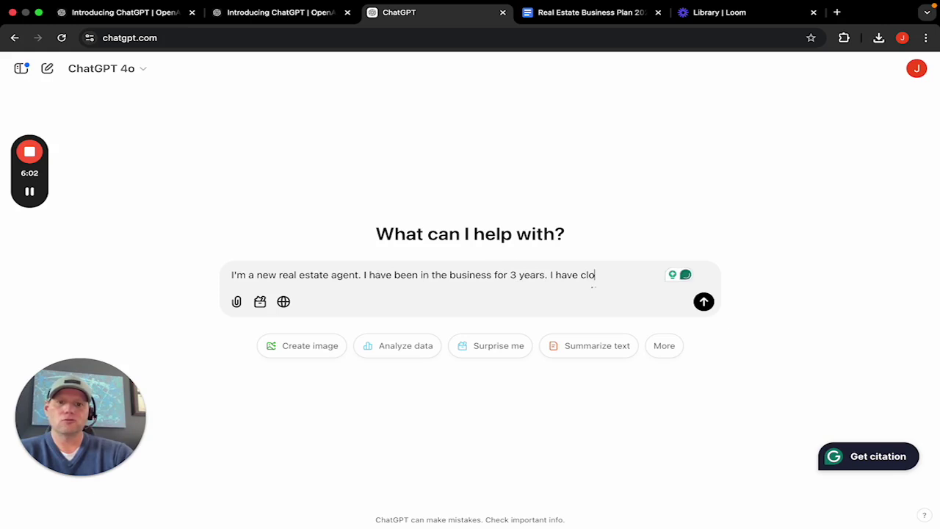
- Add the production history to the prompt: "I have closed an average of 8 deals per year."
type("sed an a")
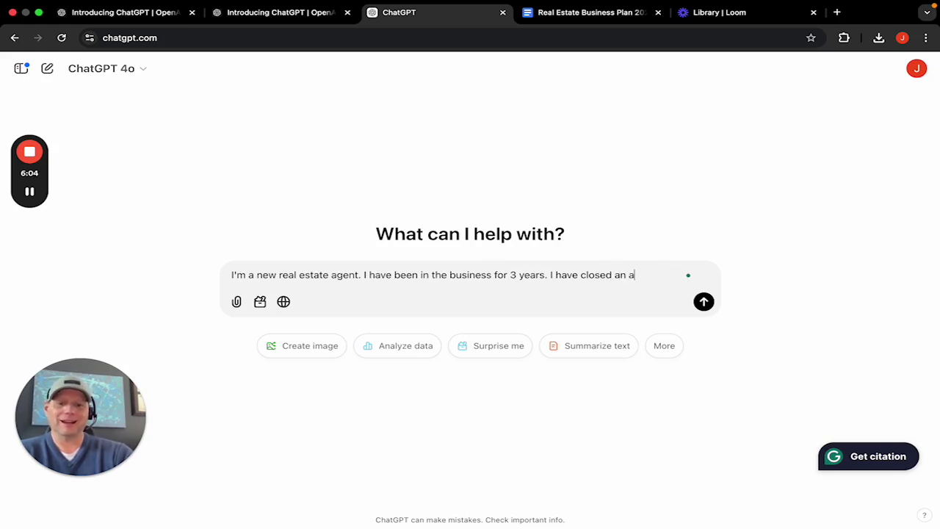
type("verage of ")
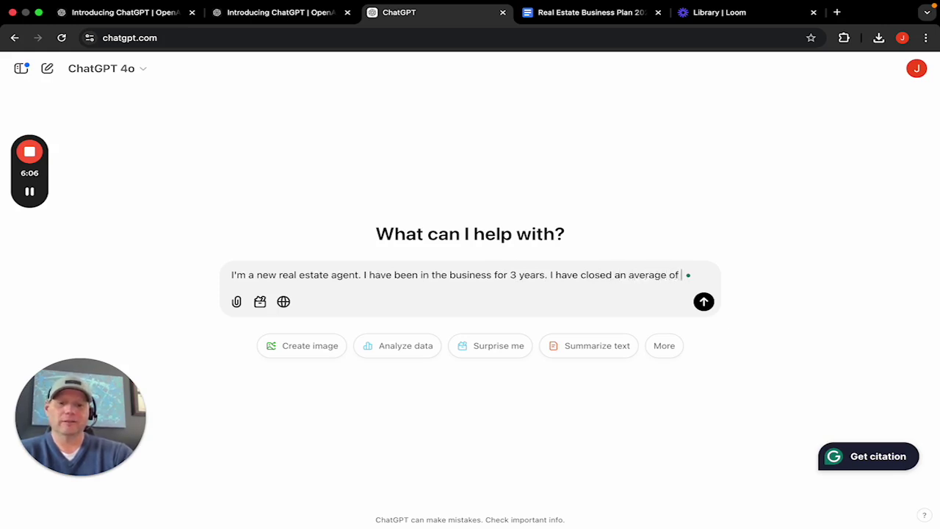
type("8 seal")
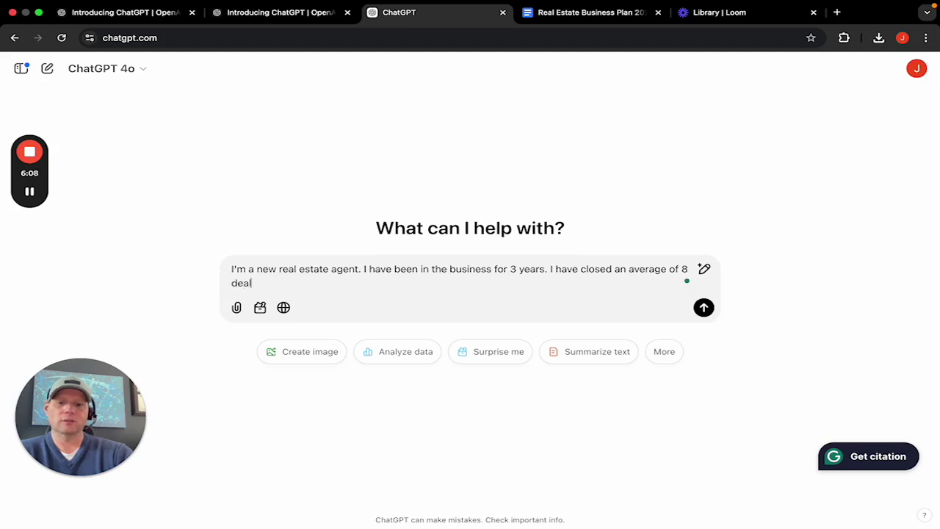
type("s per year")
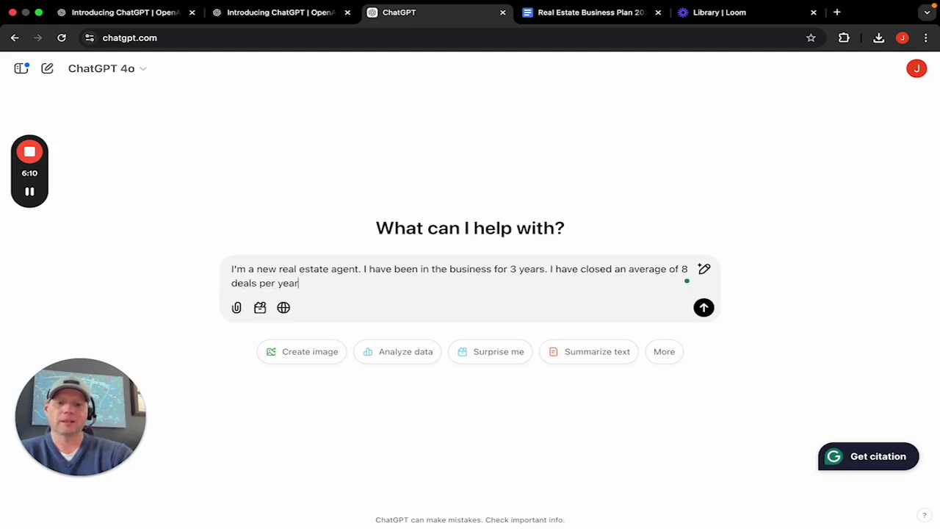
- Add the growth goal to the prompt: "I want to triple my business this year."
type(". I want t")
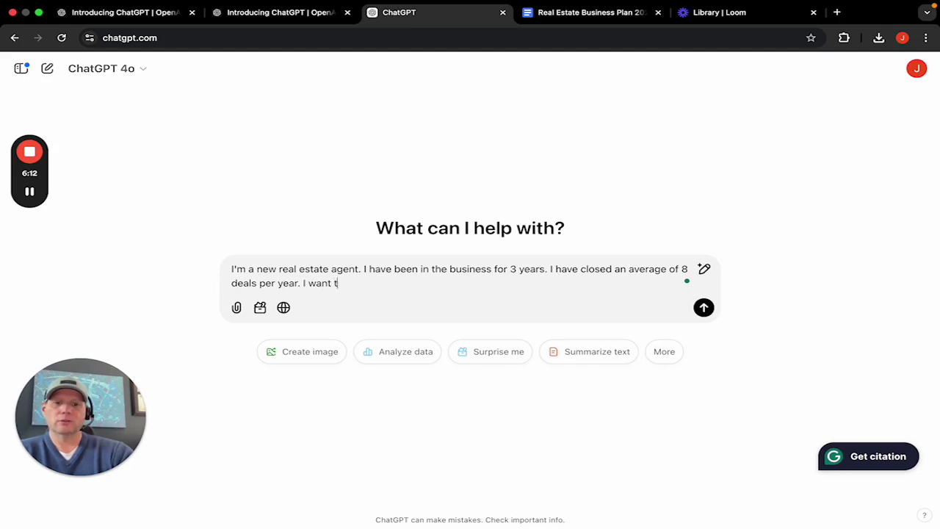
type("o dou")
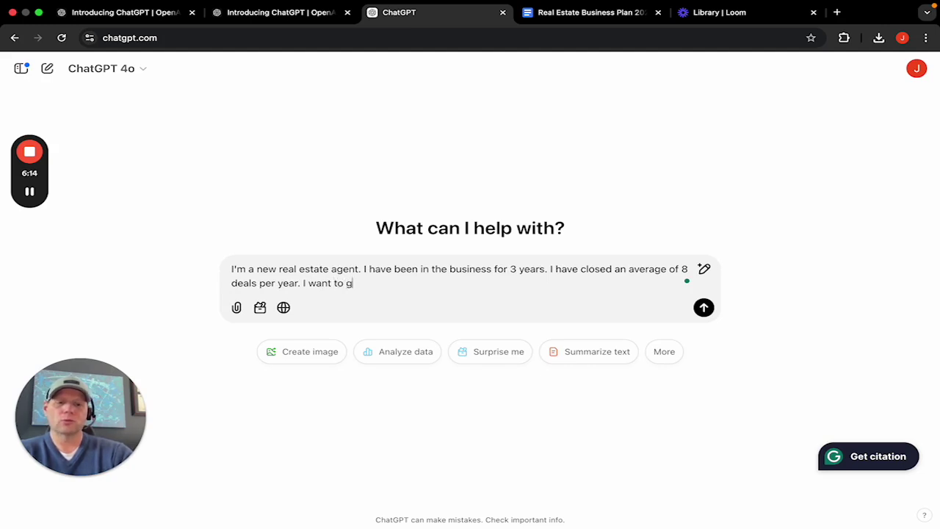
key("BackSpace")
key("BackSpace")
key("BackSpace")
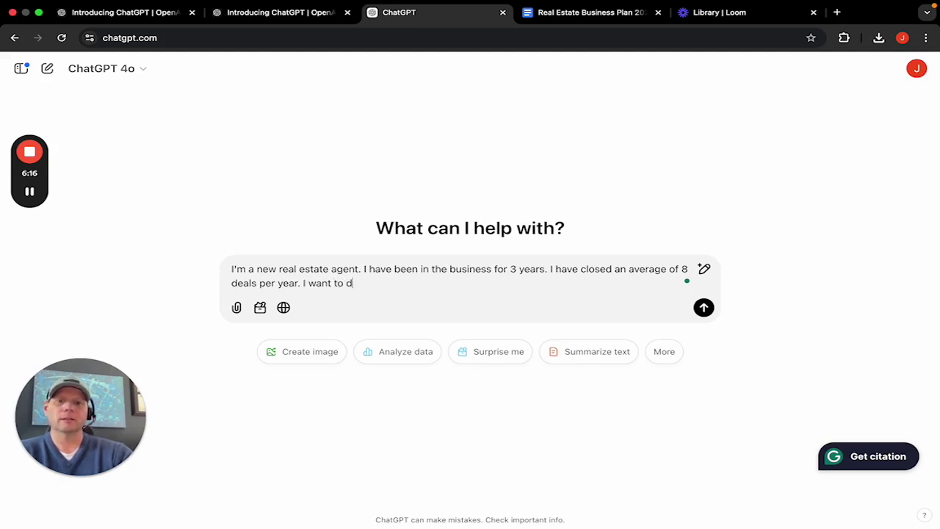
type("triple")
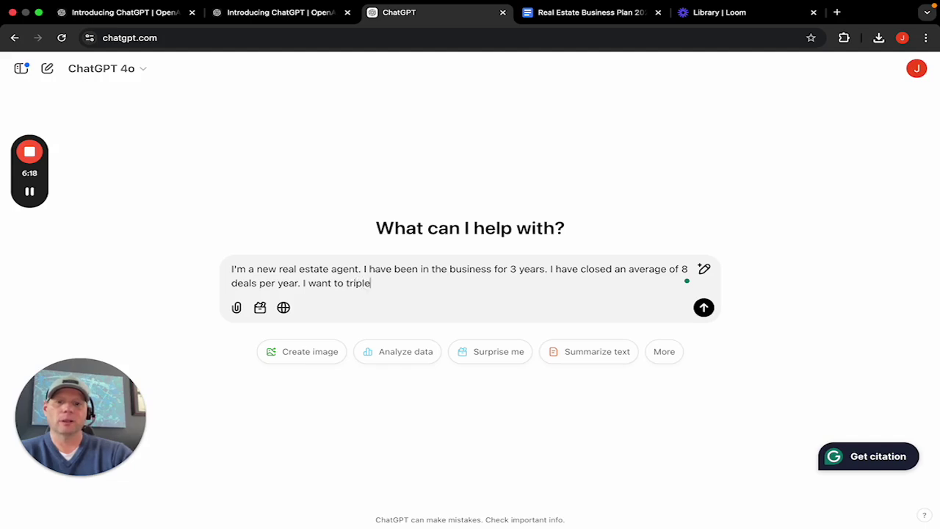
type(" my buins")
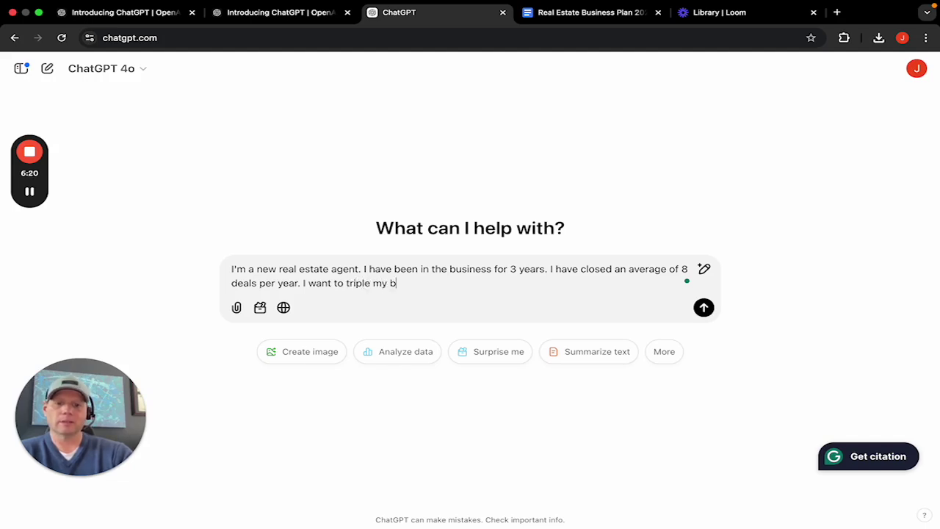
key("BackSpace")
key("BackSpace")
key("BackSpace")
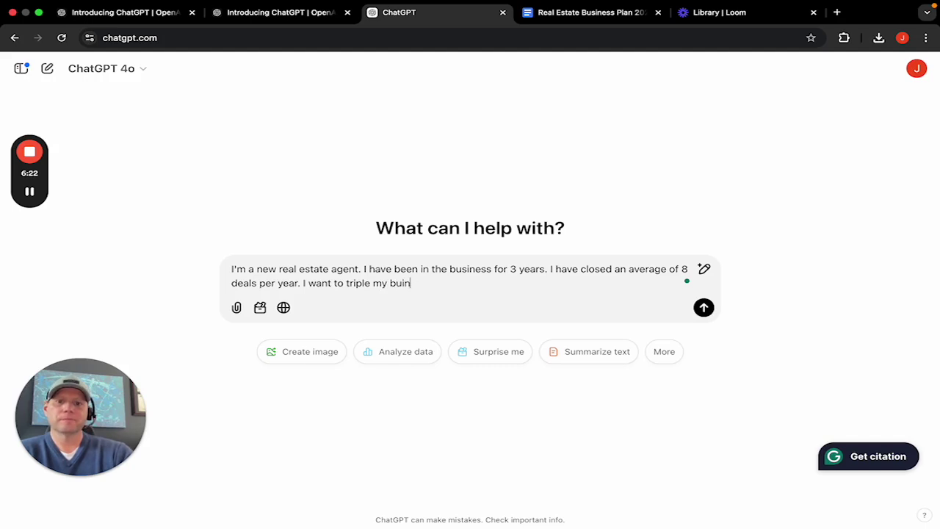
type("siness this ")
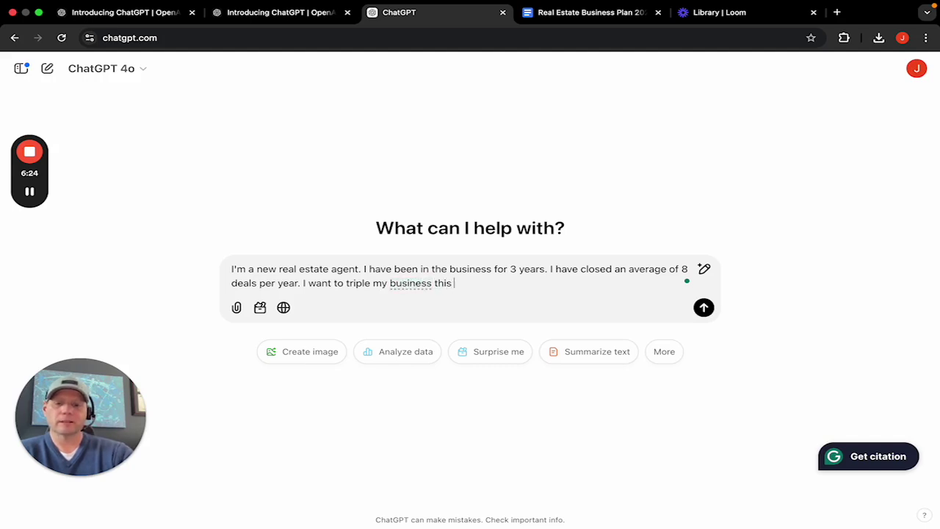
type("year. Lets c")
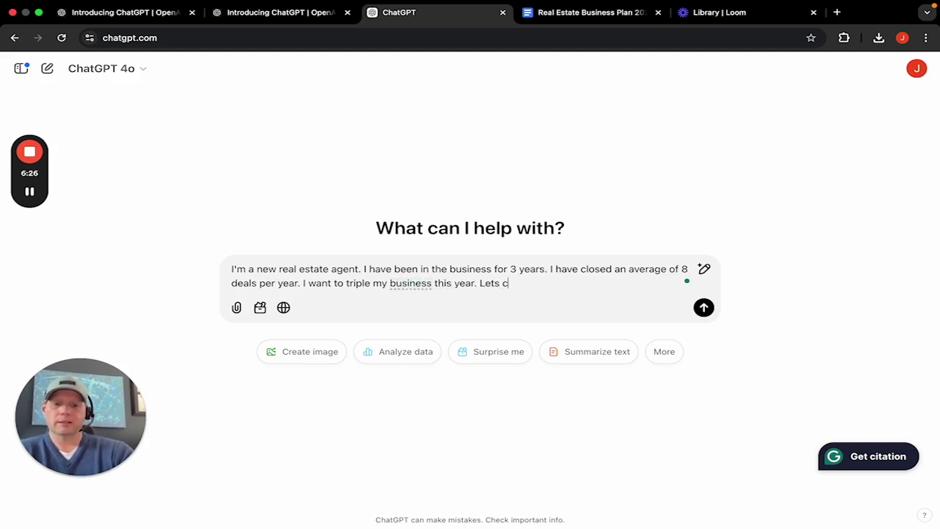
- Complete and send the prompt: "Lets create a business plan, but first ask me qualifying questions that you need to know about me and my business."
type("reate a busine")
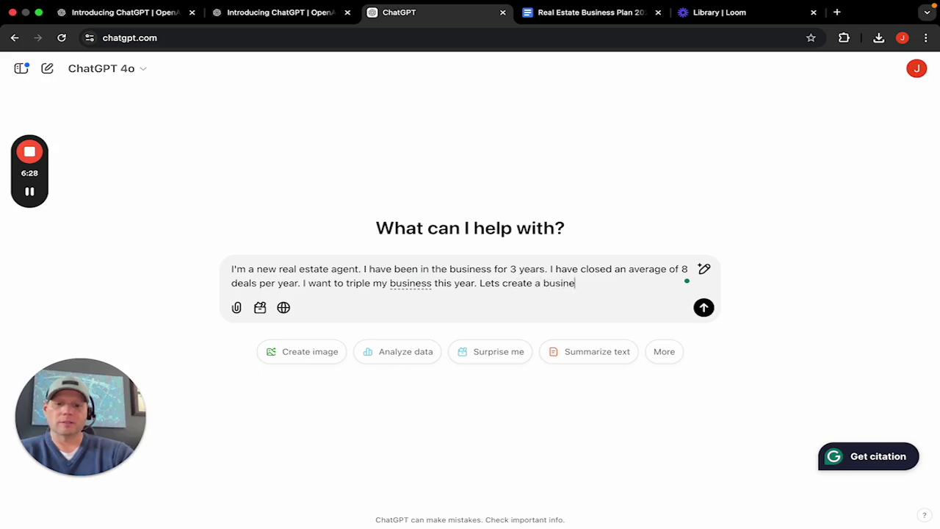
type("ss plan, b")
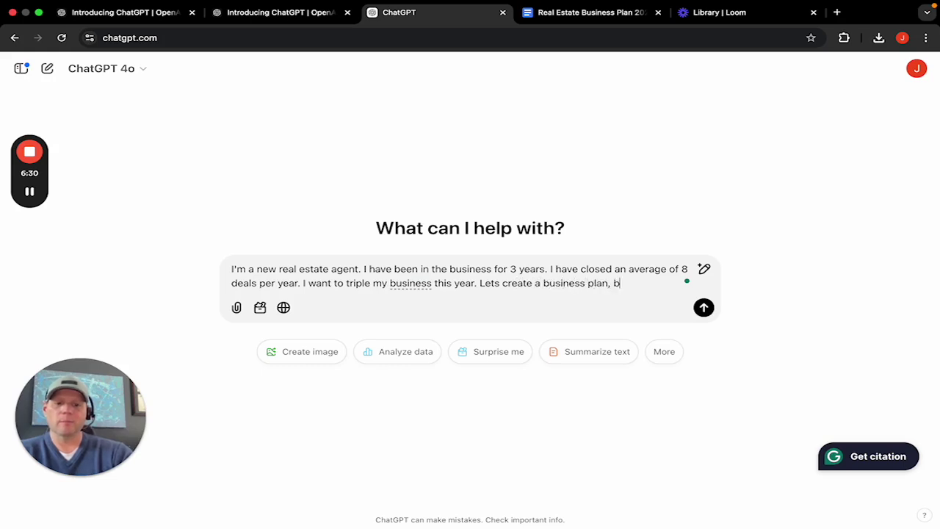
type("ut first ")
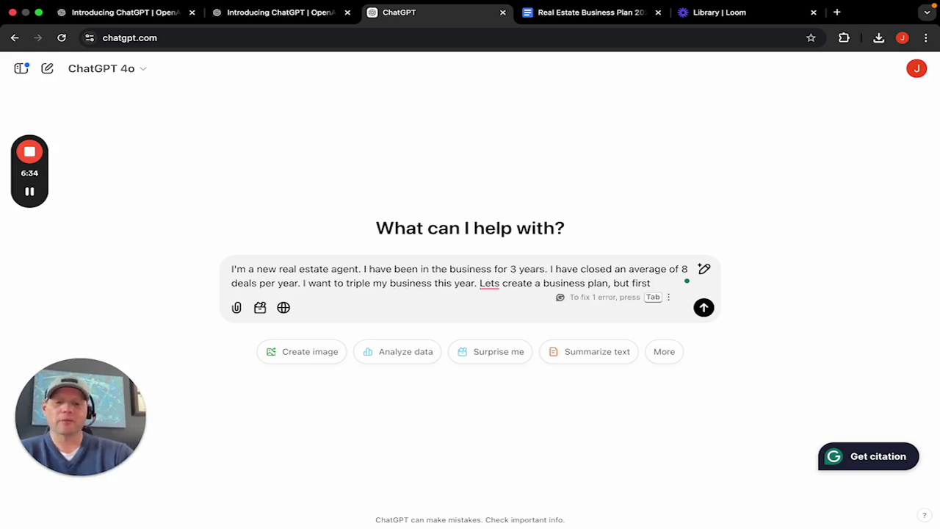
type("ask me")
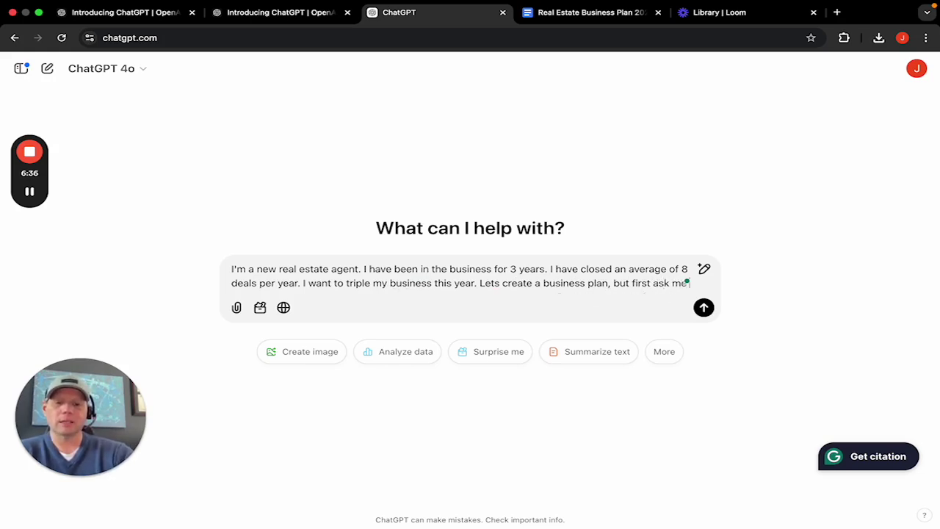
type(" qualifying questions ")
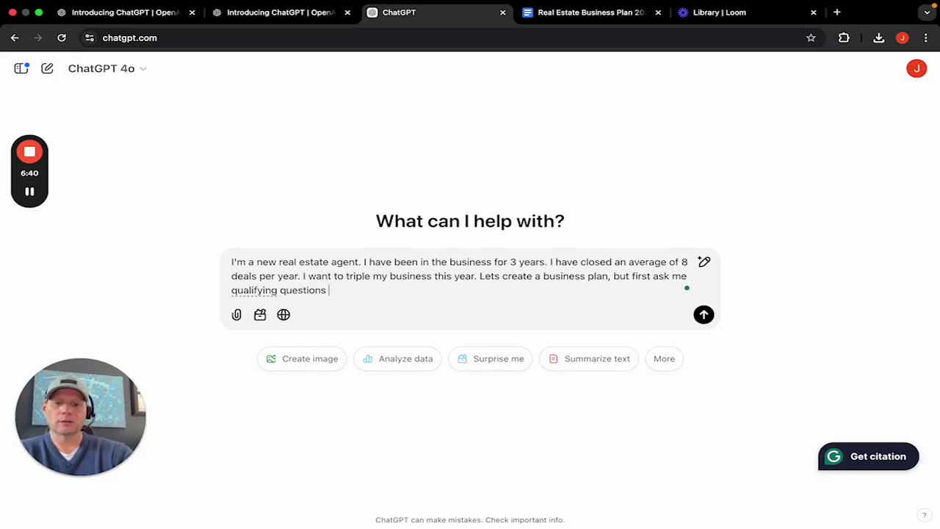
type("that you need ")
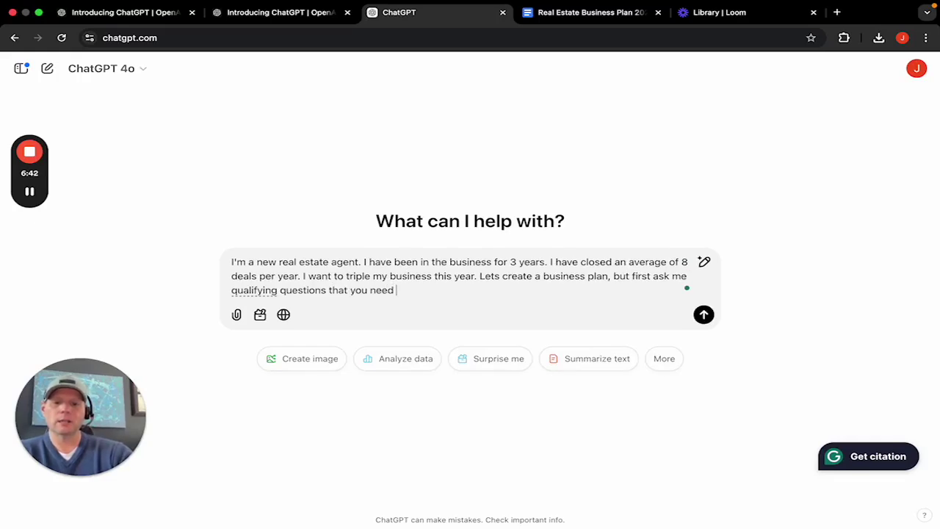
type("to know ab")
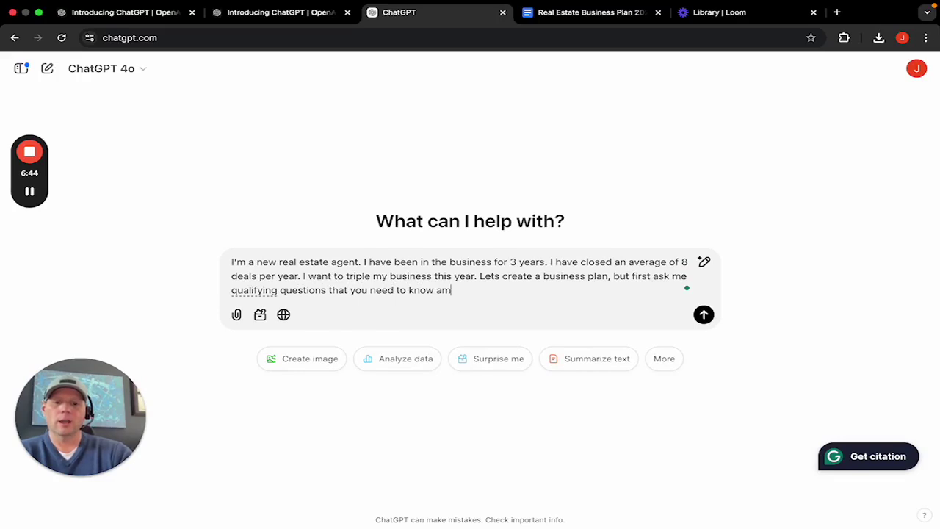
type("out me and my busin")
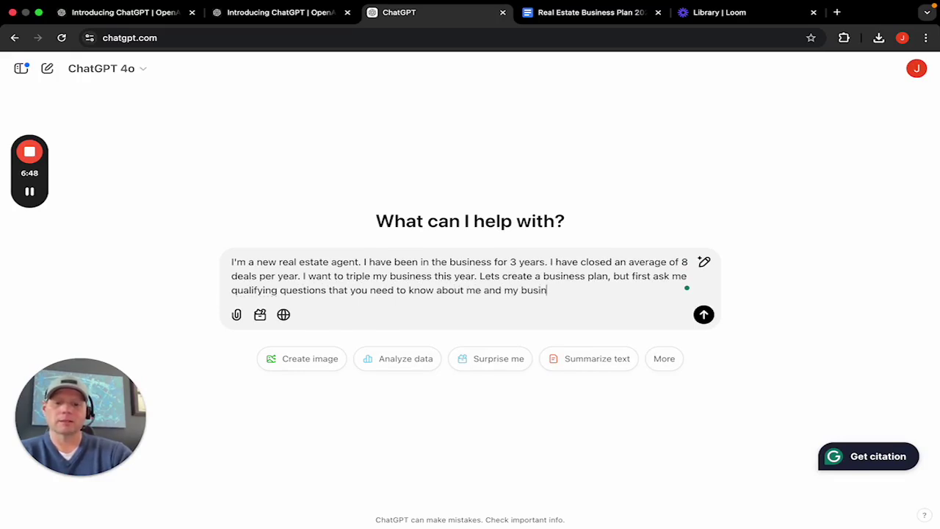
type("ess.")
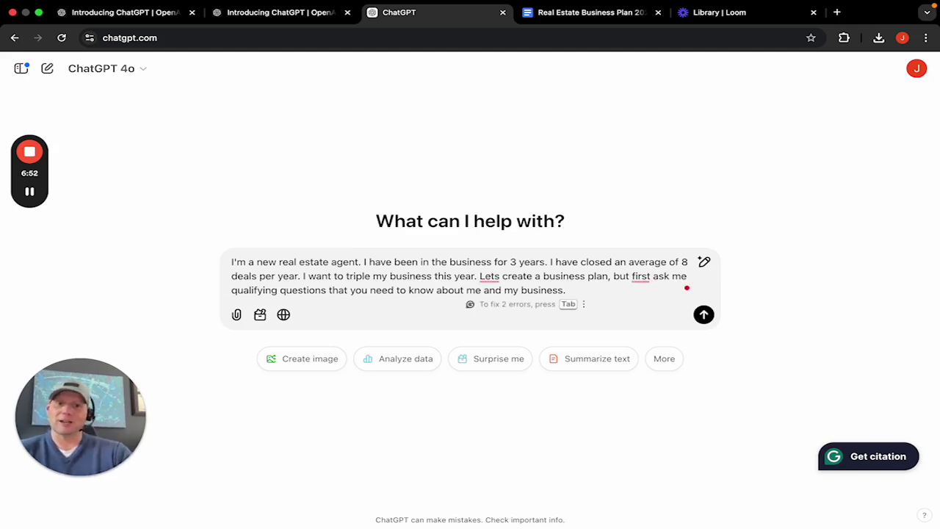
key("Return")
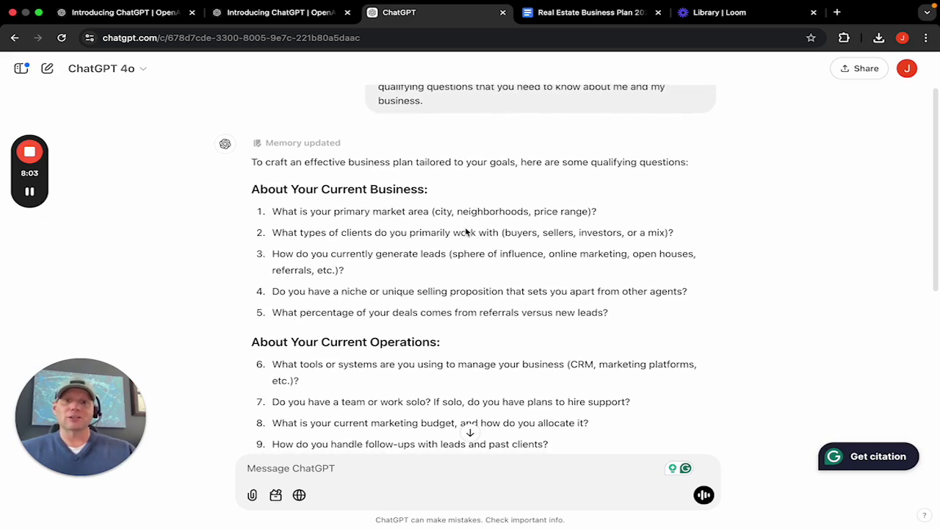
- Review the list of qualifying questions and send the reply "Lets start w/ #1"
scroll(466, 232, "down", 1)
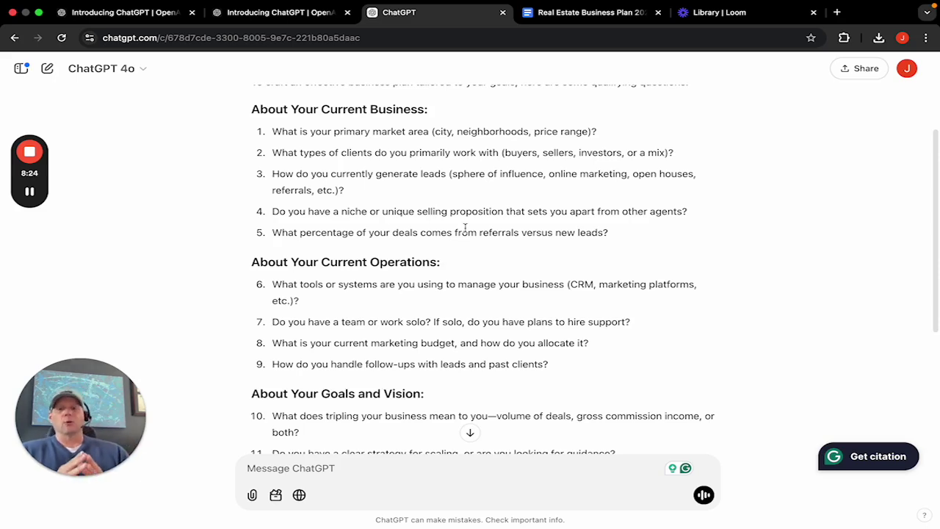
scroll(465, 231, "down", 2)
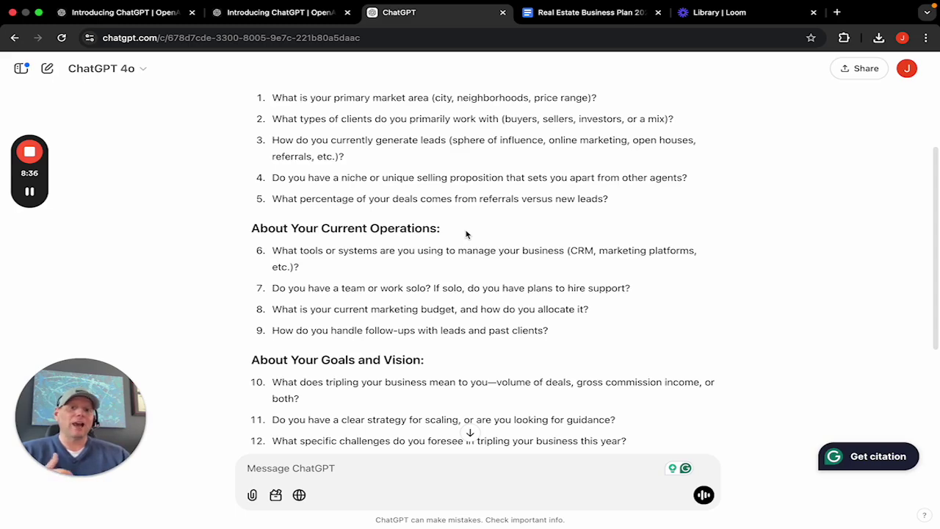
scroll(491, 283, "down", 3)
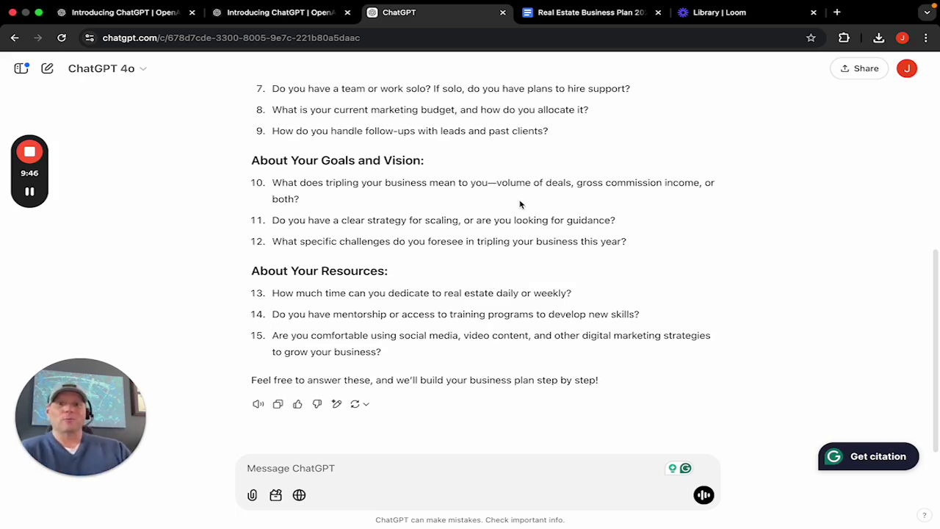
scroll(519, 199, "up", 2)
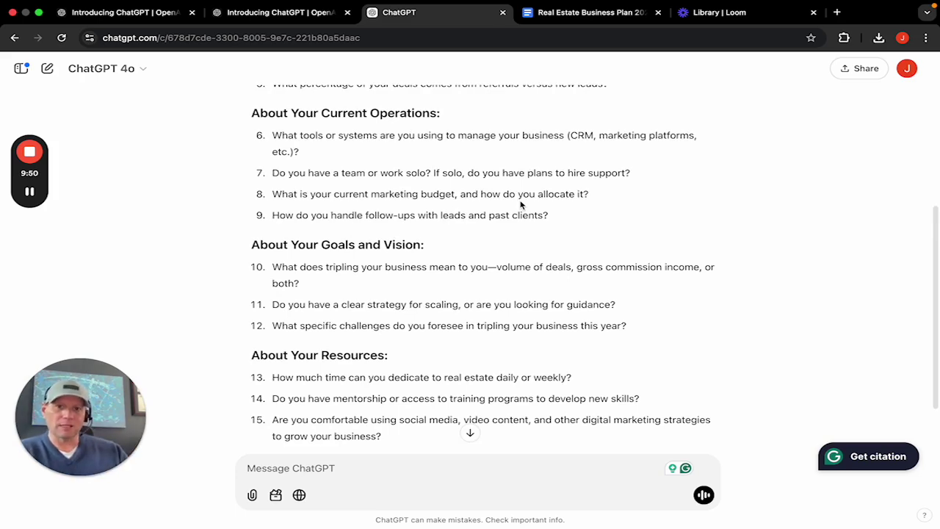
scroll(541, 250, "up", 3)
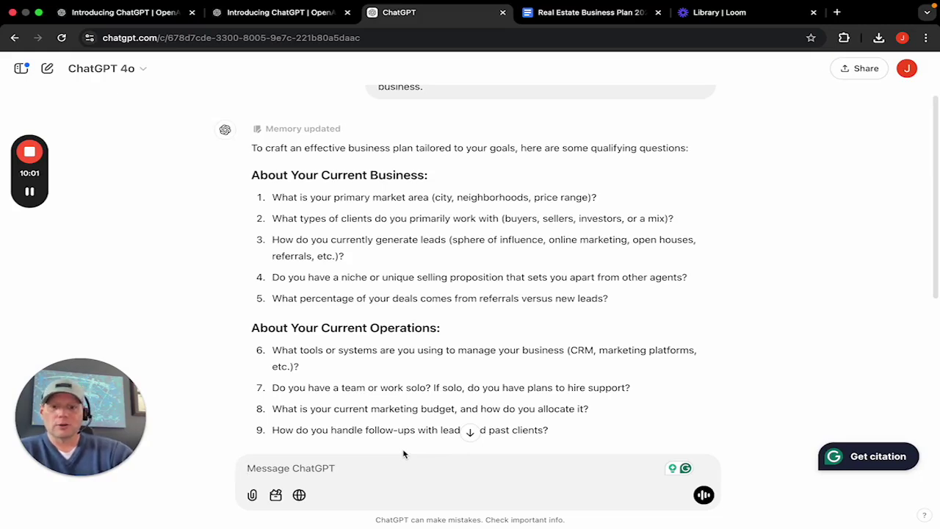
type("Lets start w/ #1")
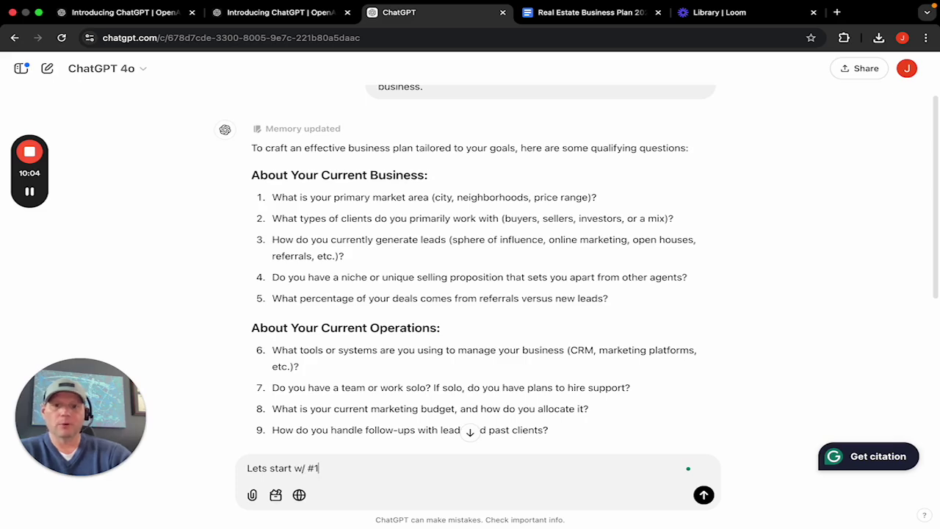
key("Return")
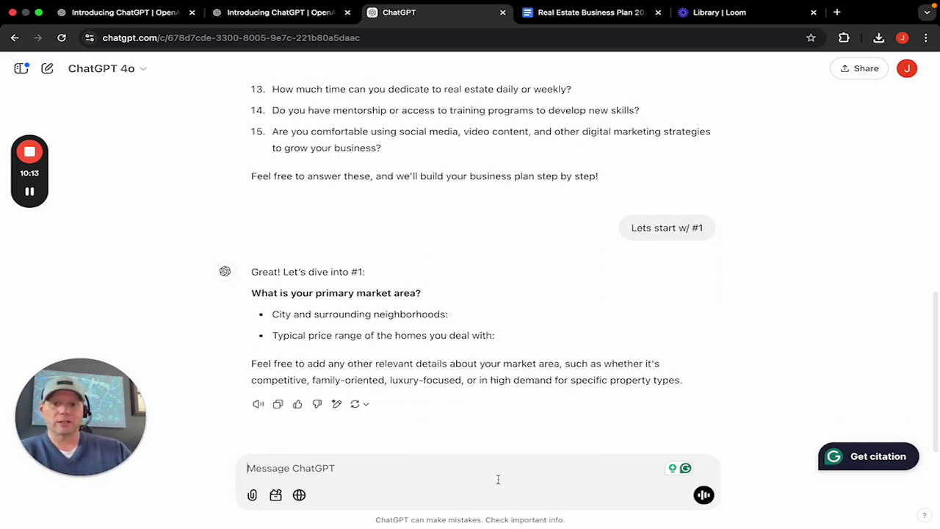
- Begin the answer about the primary market area with "I live and work in Lake Arrowhead."
left_click(451, 465)
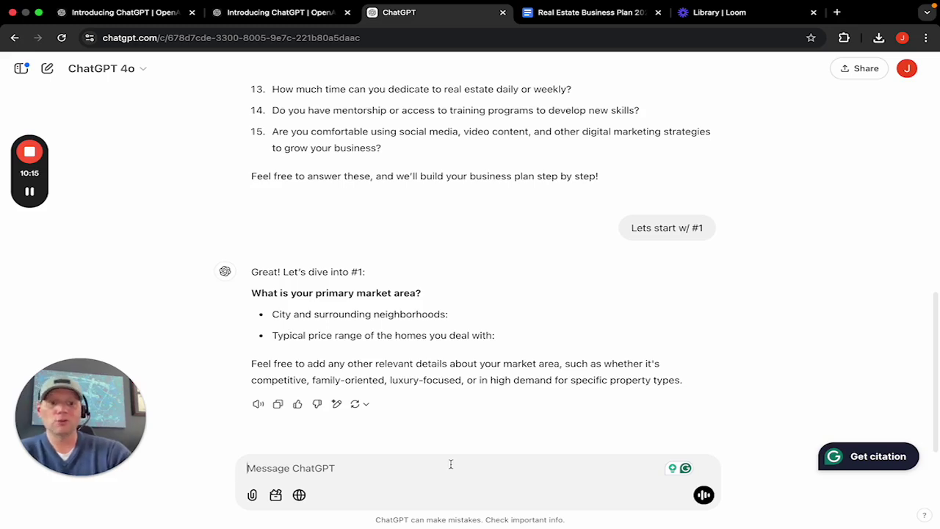
type("I livfe and")
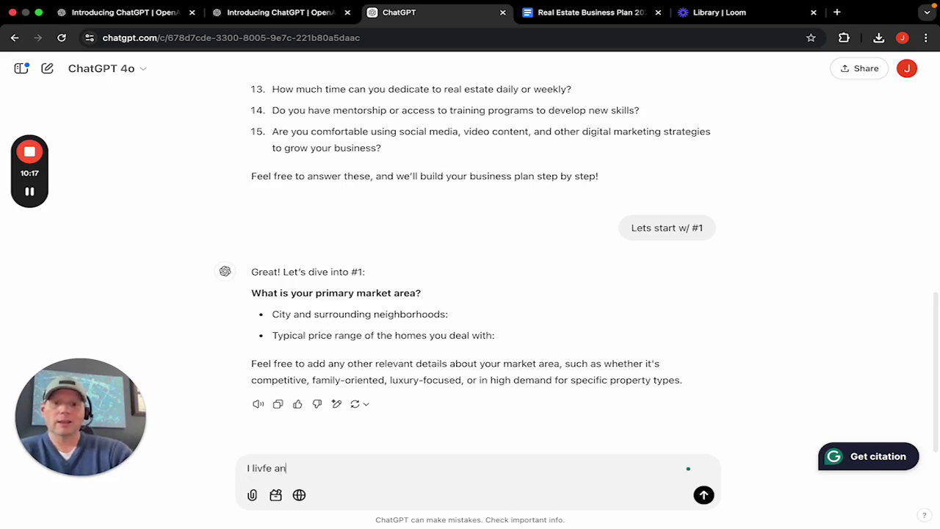
key("BackSpace")
key("BackSpace")
key("BackSpace")
key("BackSpace")
key("BackSpace")
key("BackSpace")
type("e and wor")
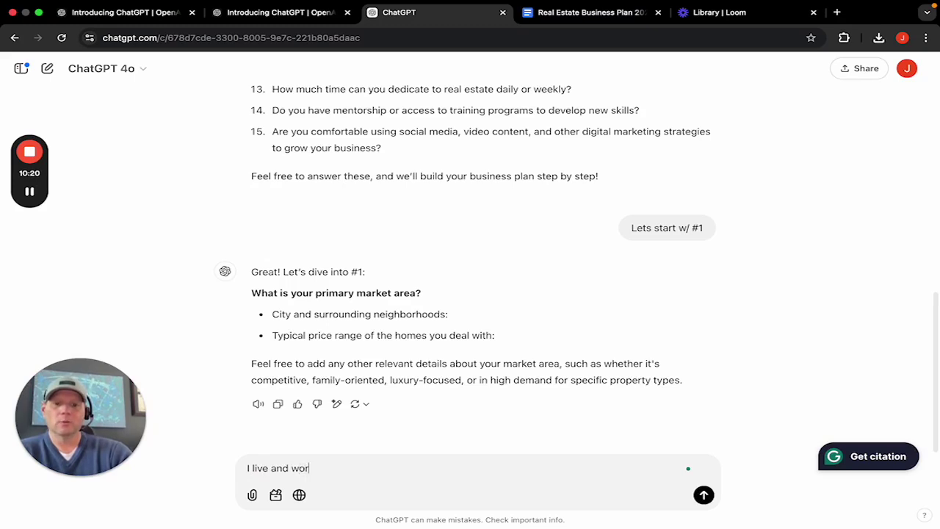
type("k in Lake Ar")
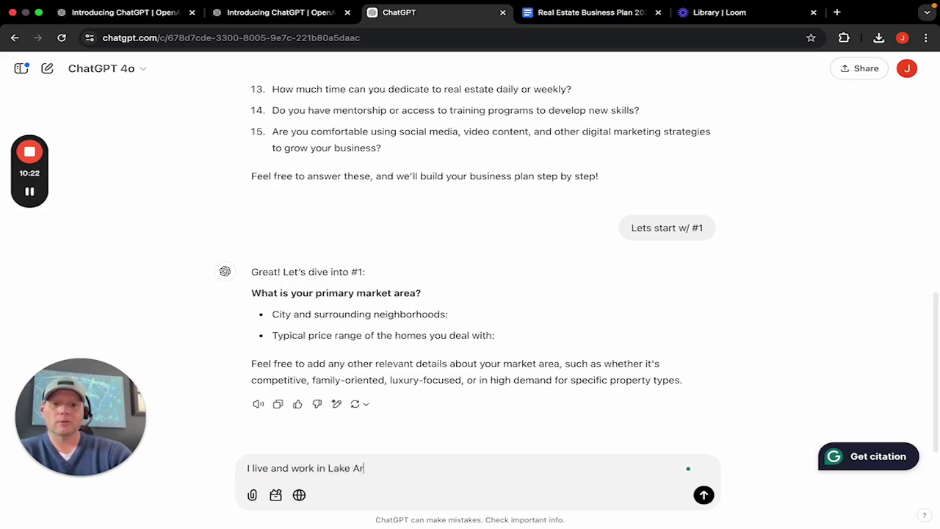
type("rowhead. ")
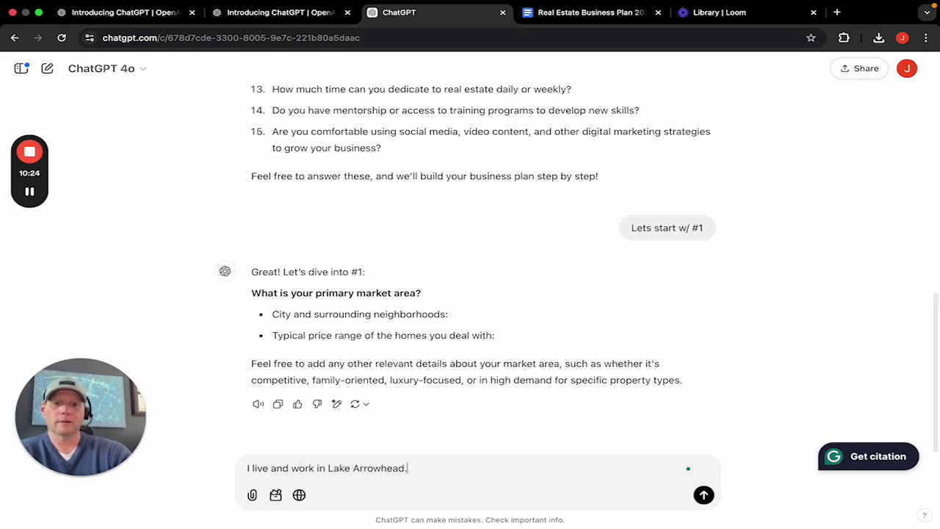
- Add "It is a vacation / living resort town w/ an average price point of $1,000,000" to the market area answer and send it
type("It ")
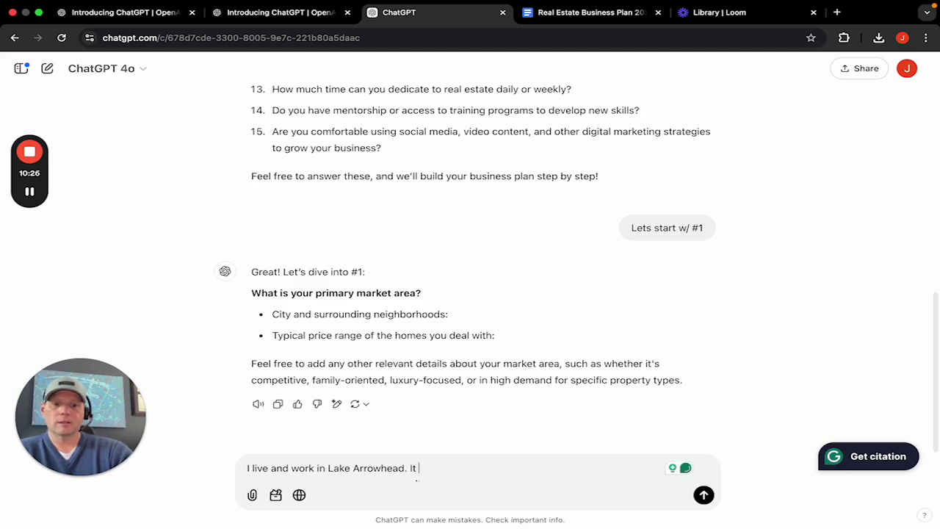
type("is a vacation / livi")
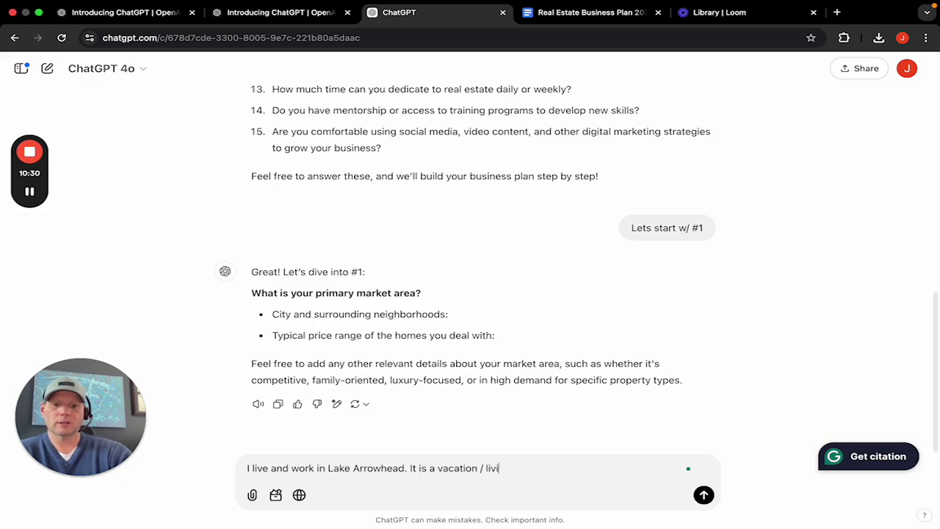
type("ng resort t")
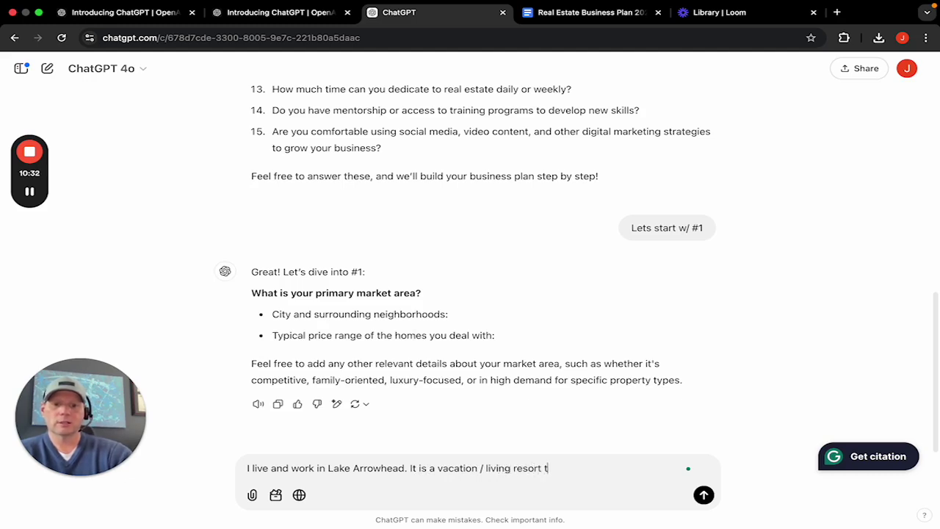
type("own w/ a")
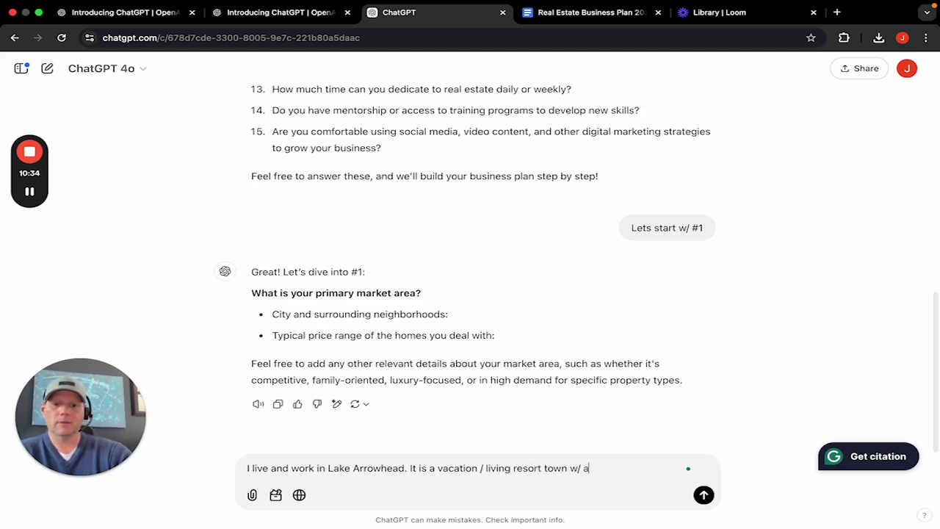
type("n average pr")
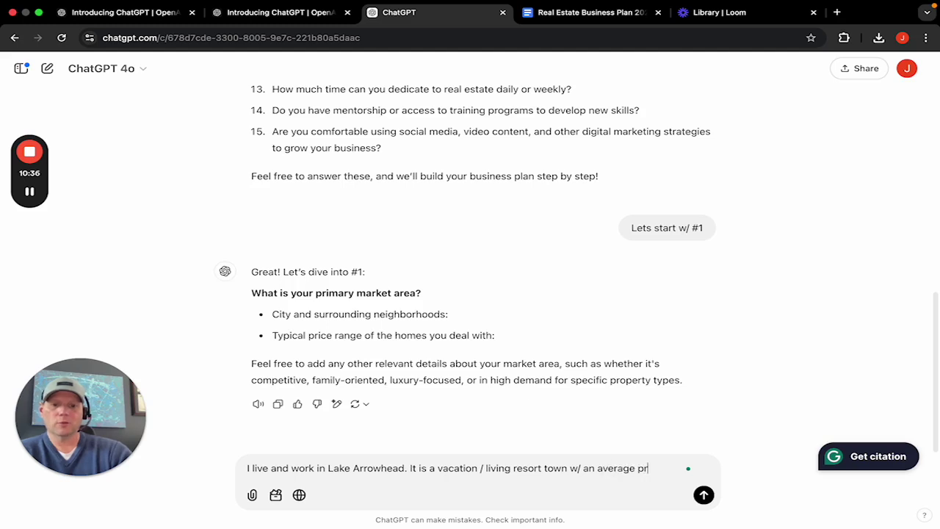
type("ice point of ")
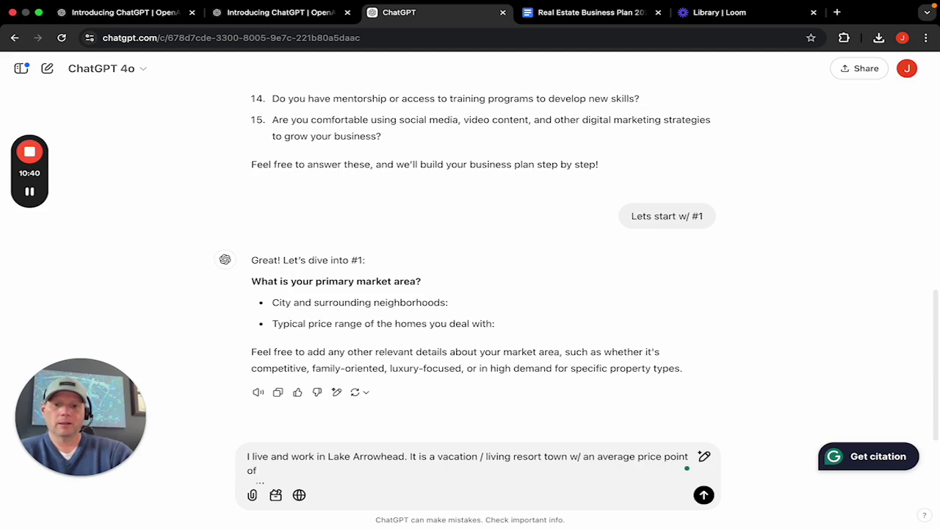
type("$1,000,000")
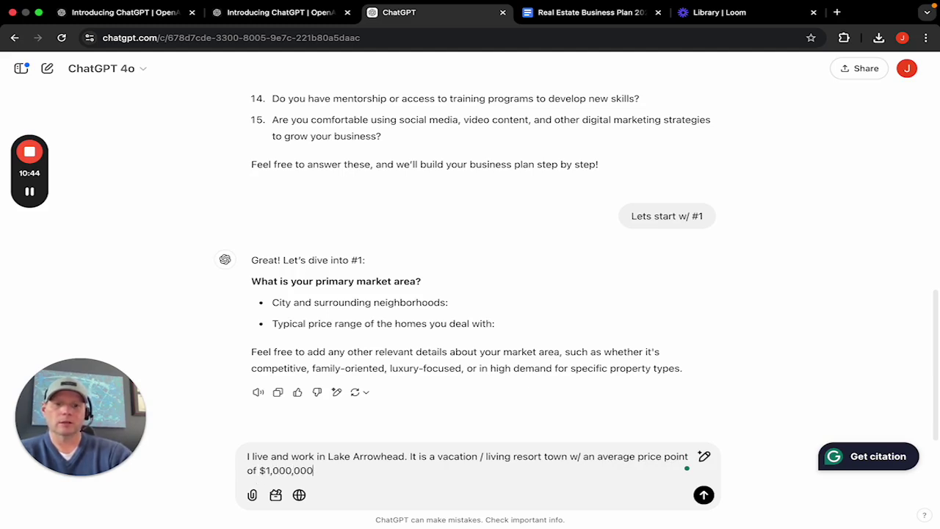
key("Return")
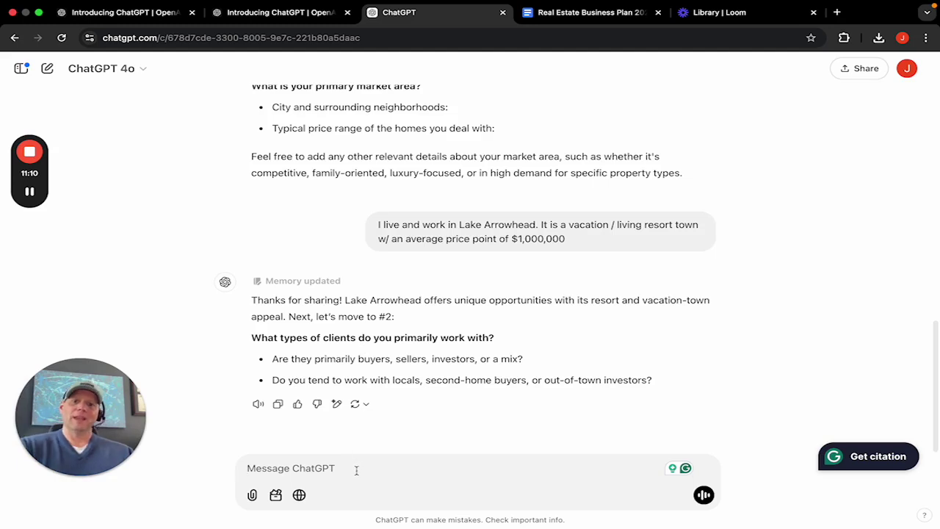
- Answer the client type question with "I work with buyers who come from out of town" and send it
type("I")
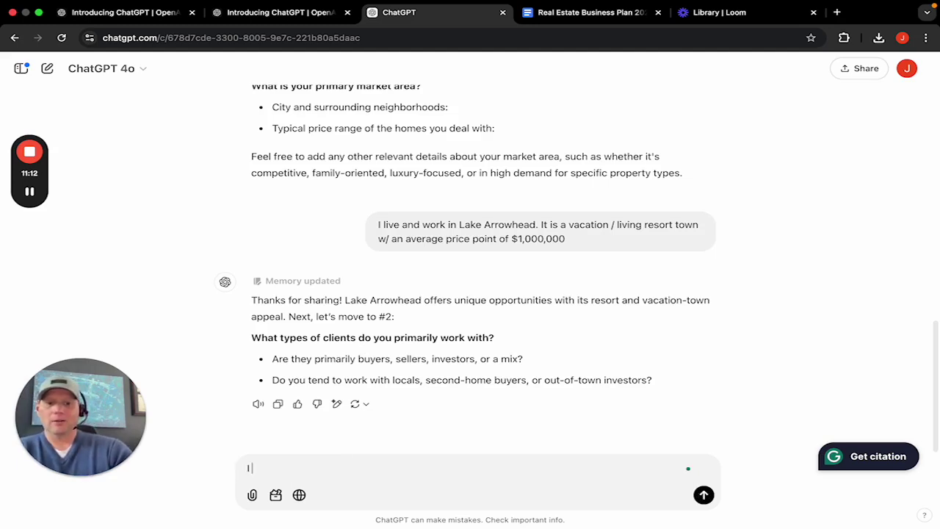
type(" work with bu")
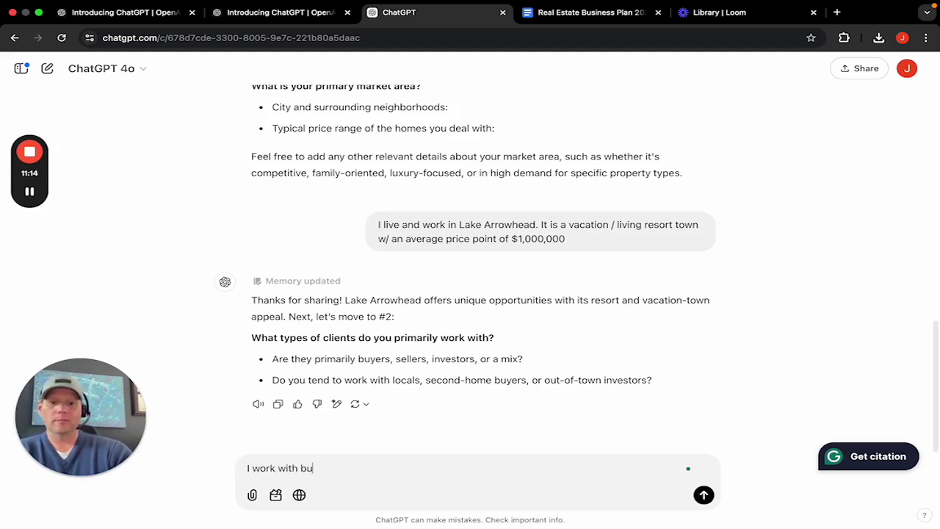
type("yers who")
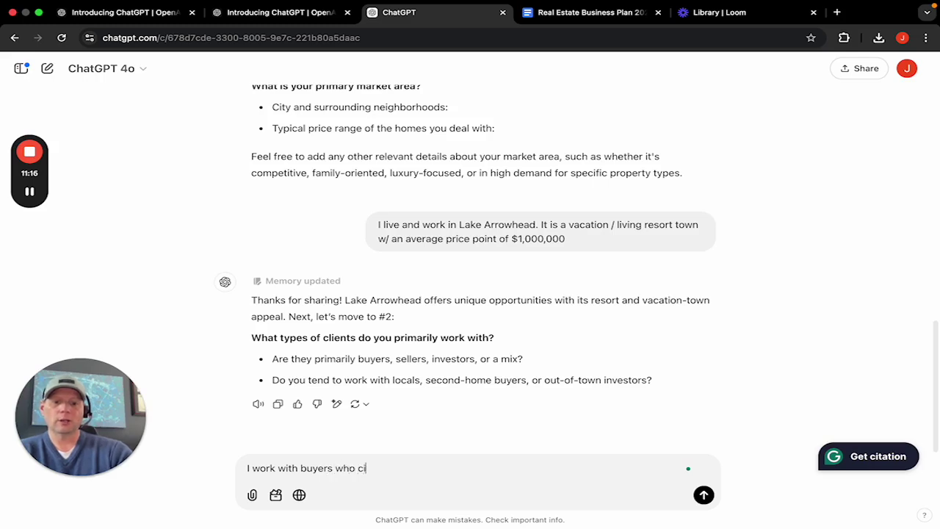
type(" come from ")
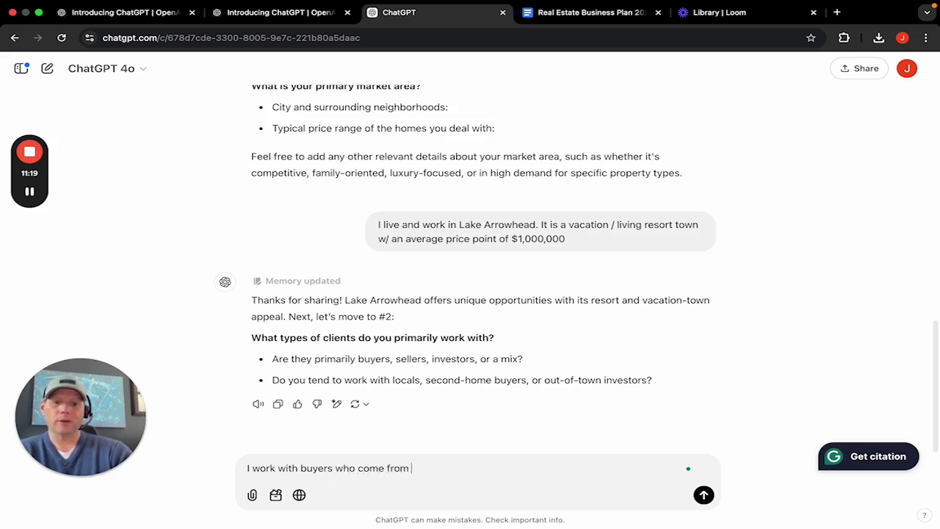
type("out of town")
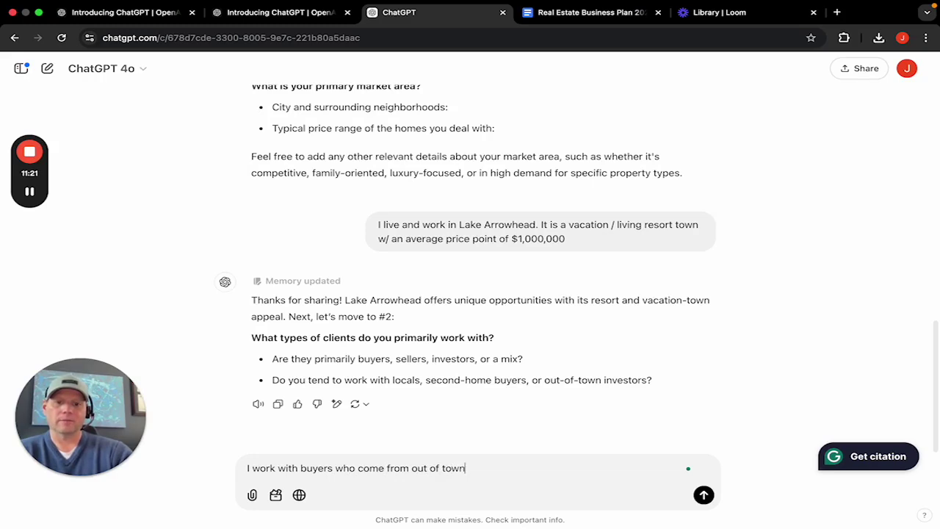
key("Return")
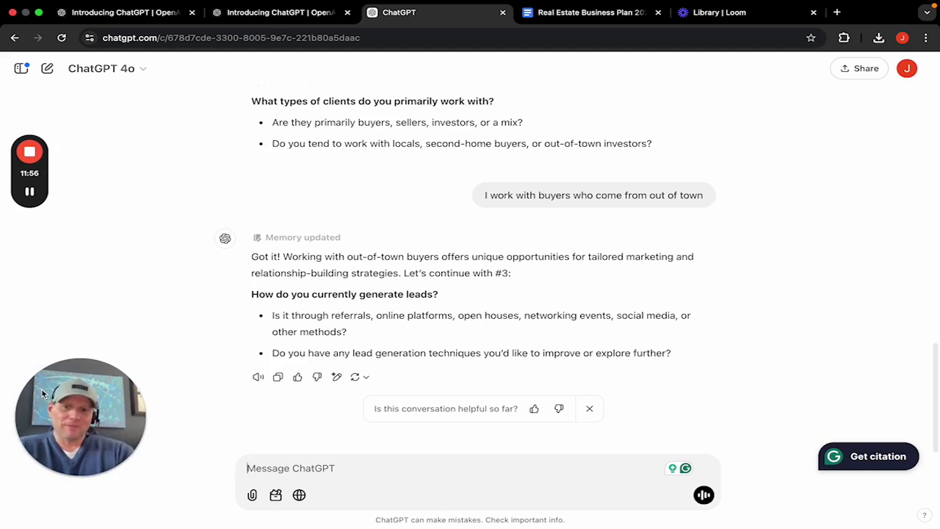
- Begin a new prompt with "Lets shift gears. I want to focus generating listings in my area."
type("Let")
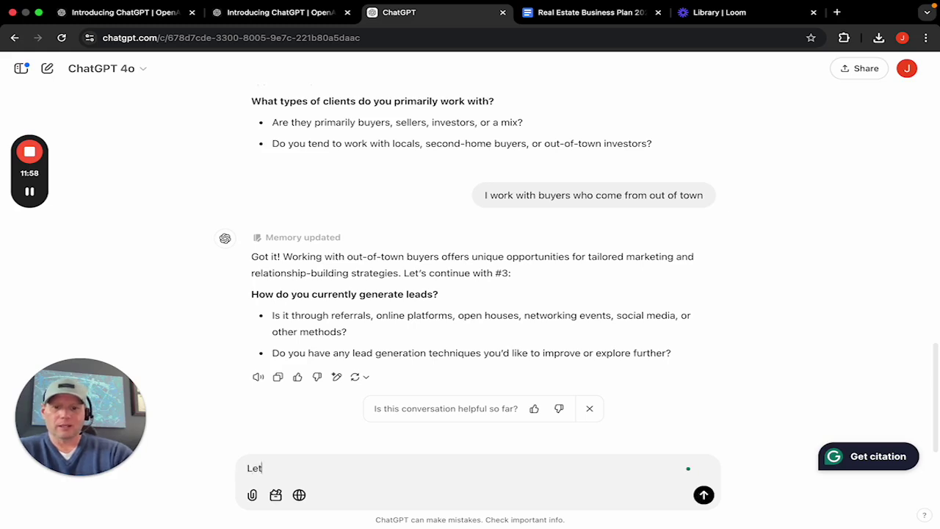
type("s shift")
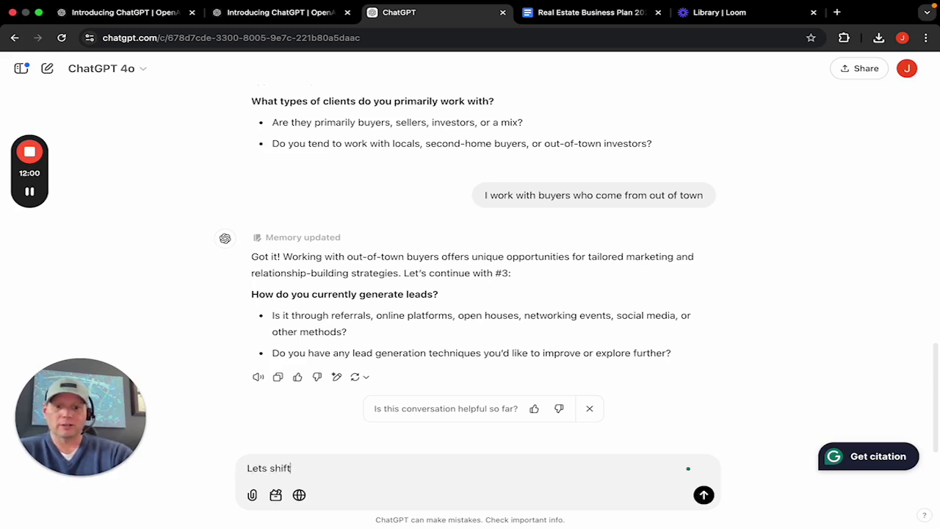
type(" gears. I")
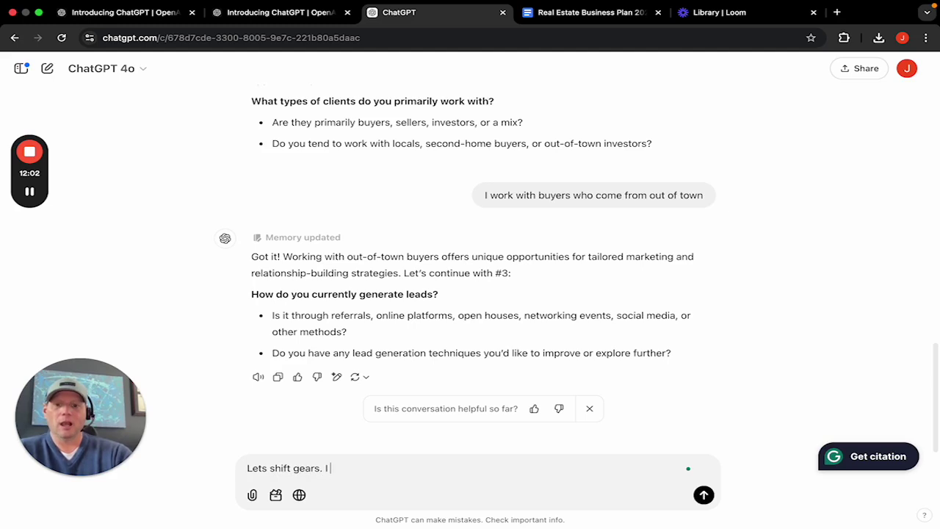
type(" want to foc")
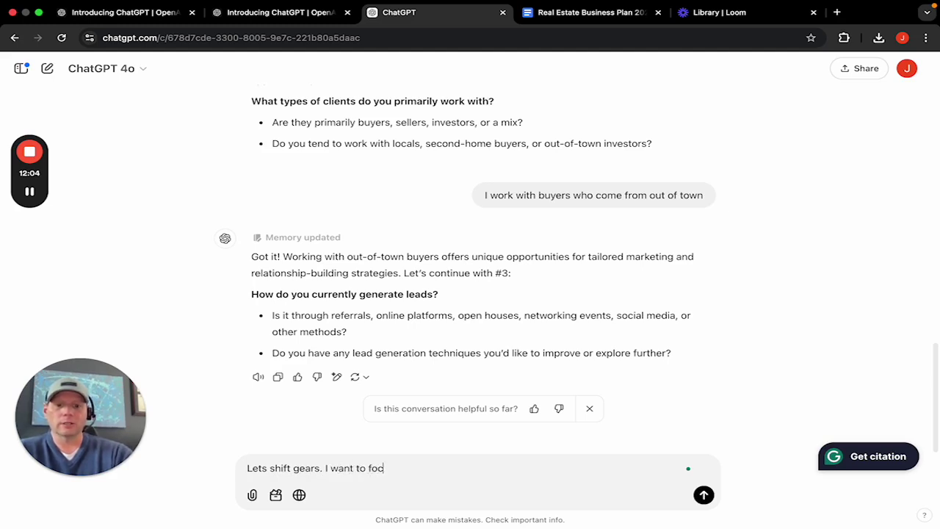
type("us generat")
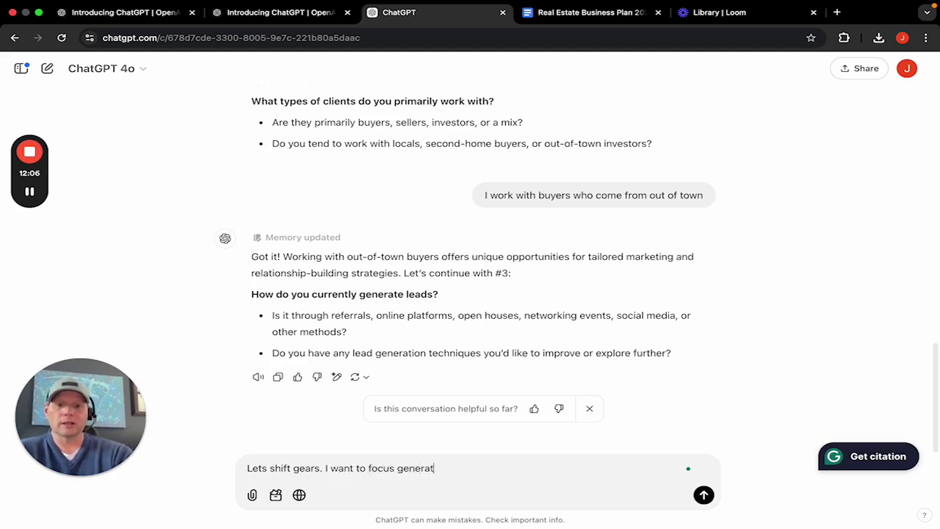
type("ing list")
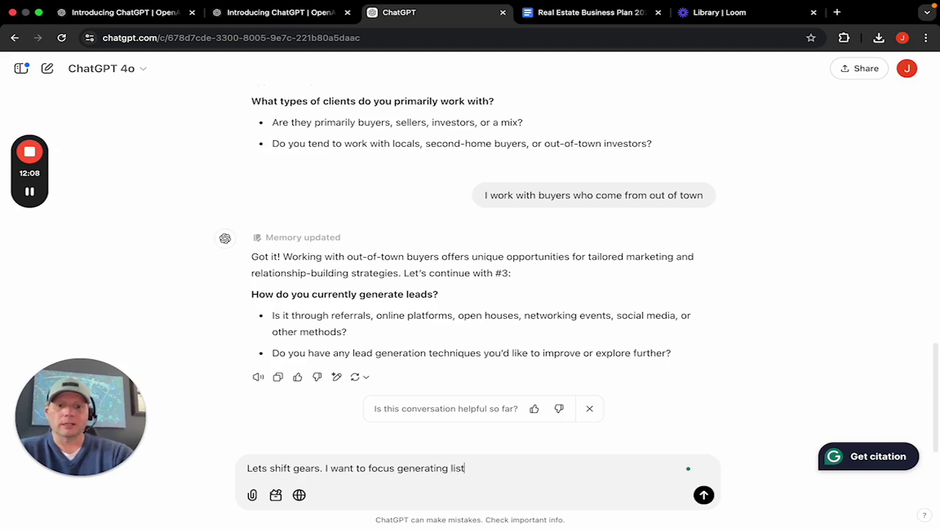
type("ings in ")
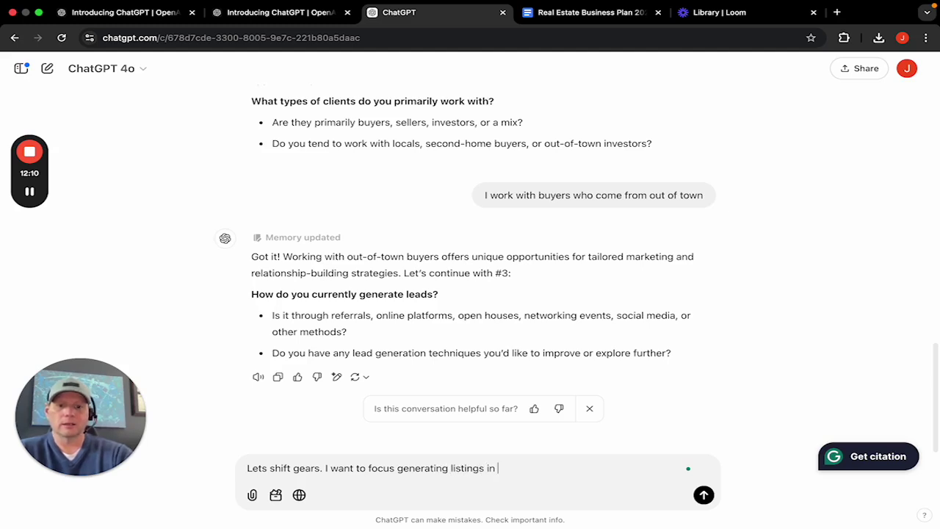
type("my area. Pl")
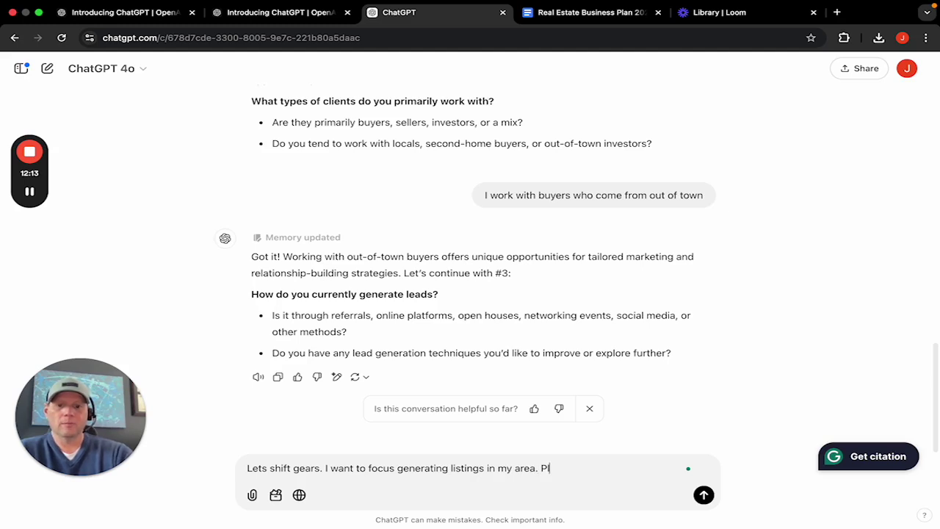
- Add the request "Please create a comprehensive business plan for generating listing" to the prompt
type("ease create")
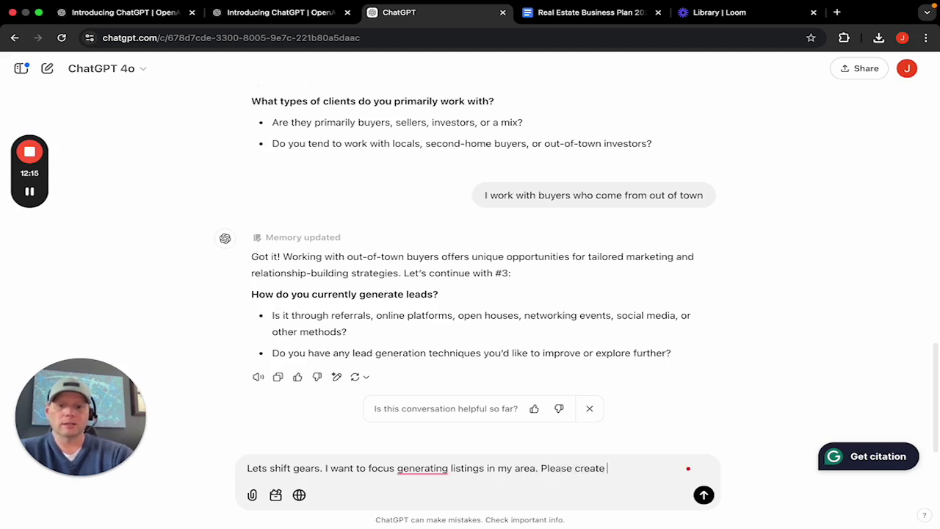
type(" a compre")
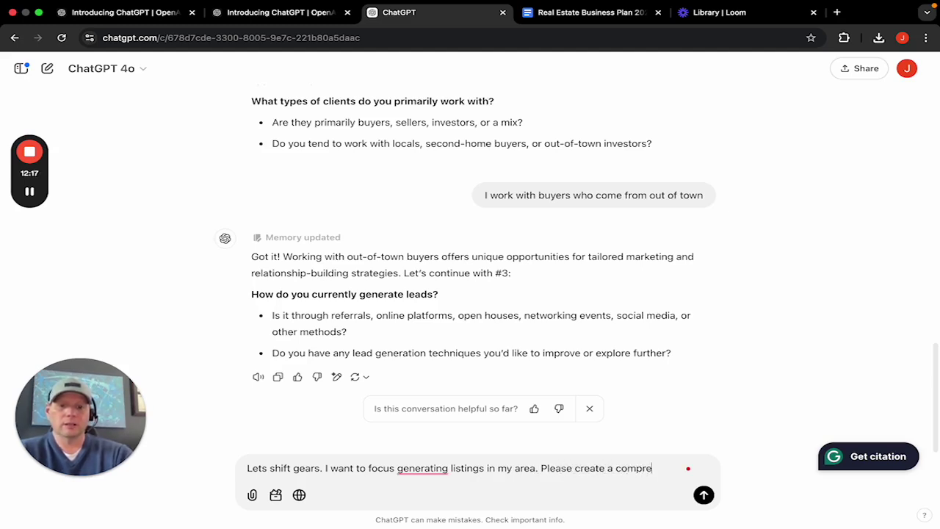
type("hensive busine")
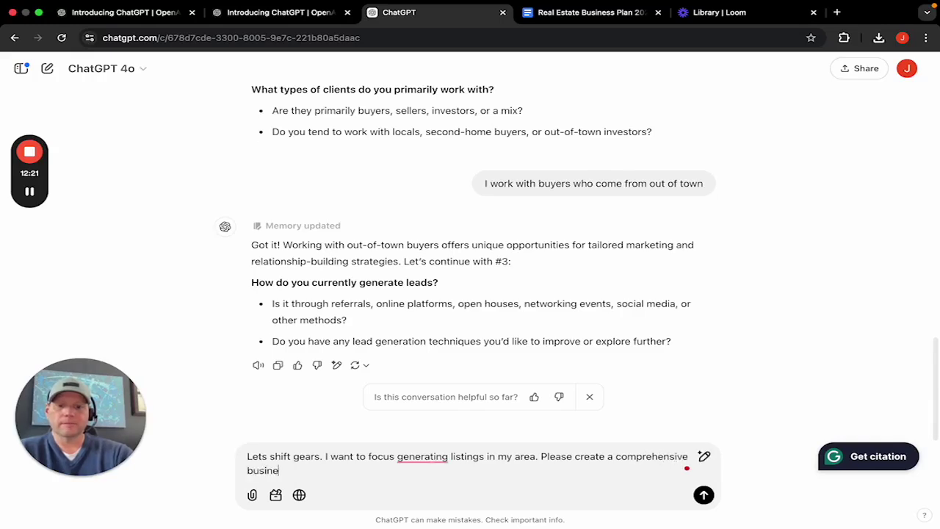
type("ss plan for ")
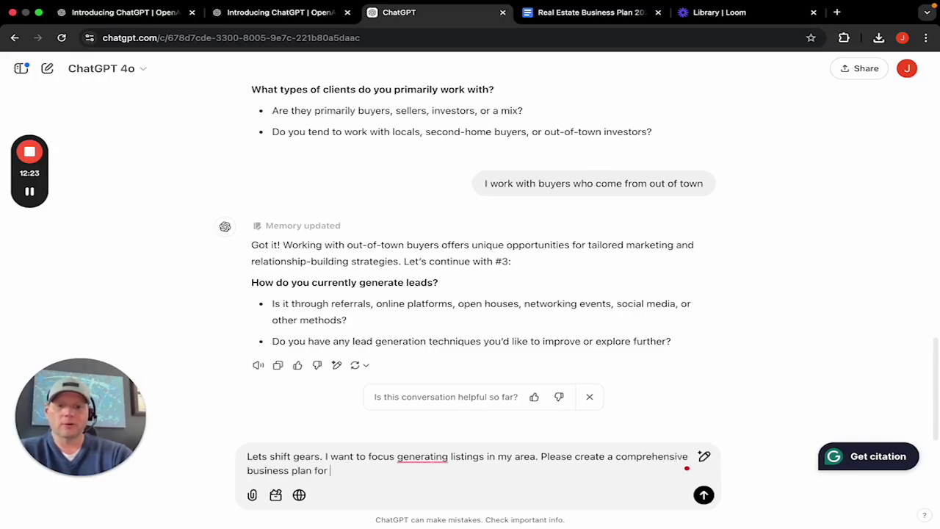
type("generating l")
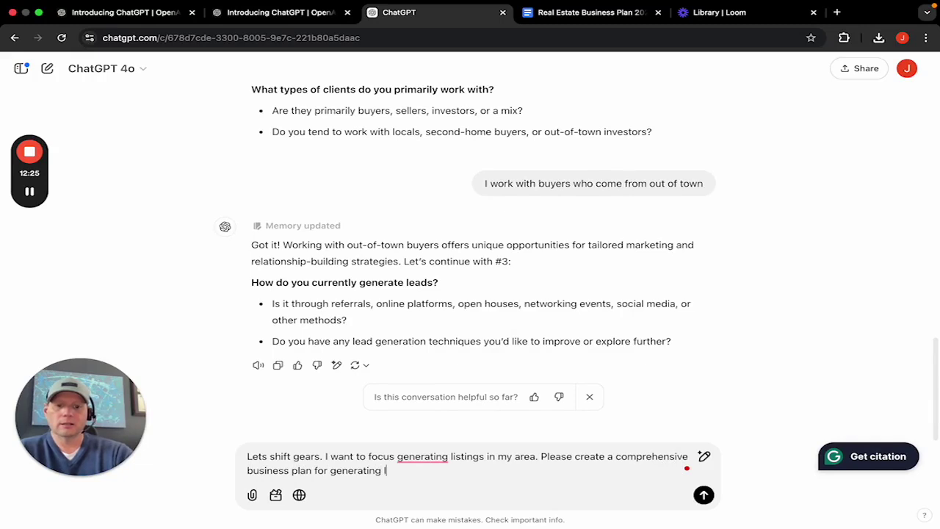
type("isting an")
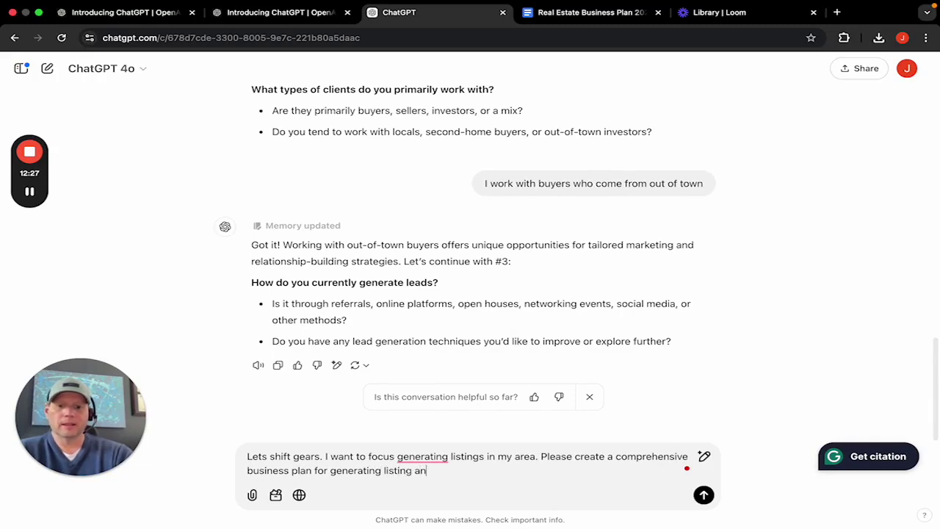
- Complete the prompt's request with "and list the top 10 ways to generate leads for listings."
type("d list")
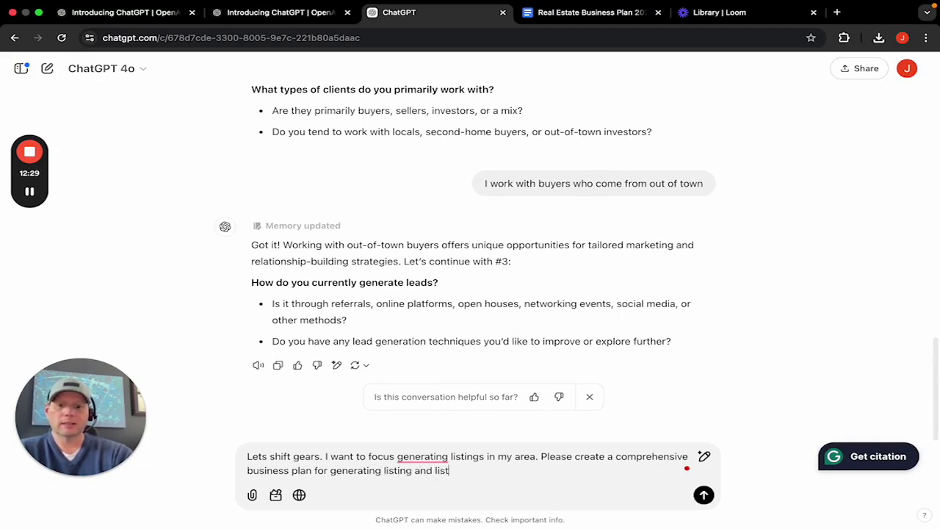
type(" the top ")
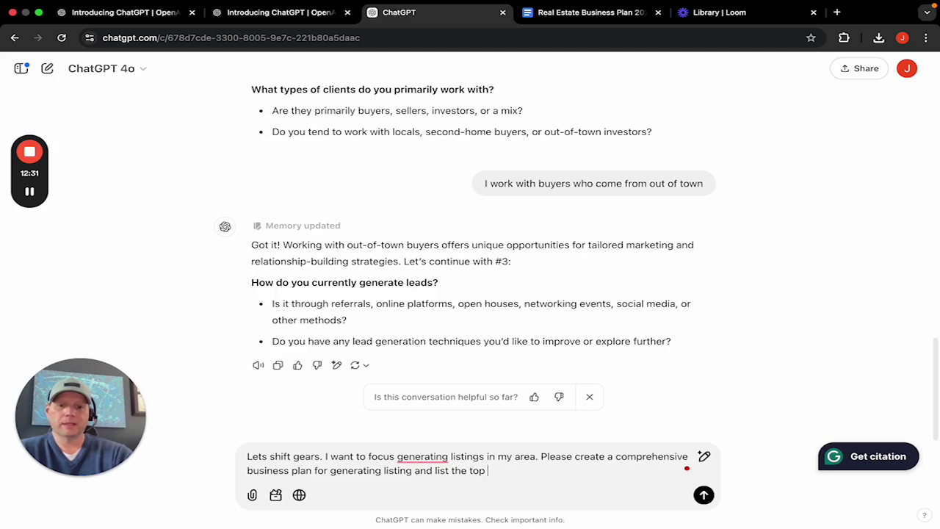
type("10 ways to ")
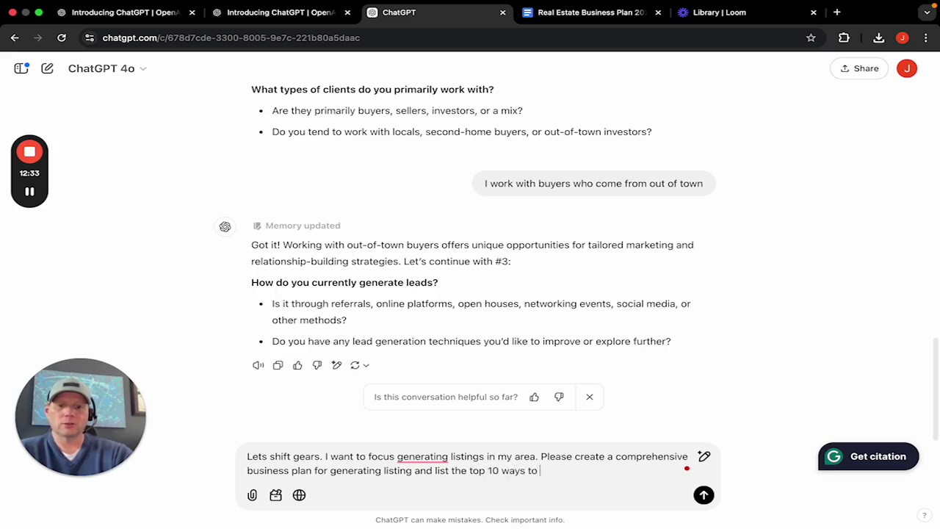
type("generate leads for list")
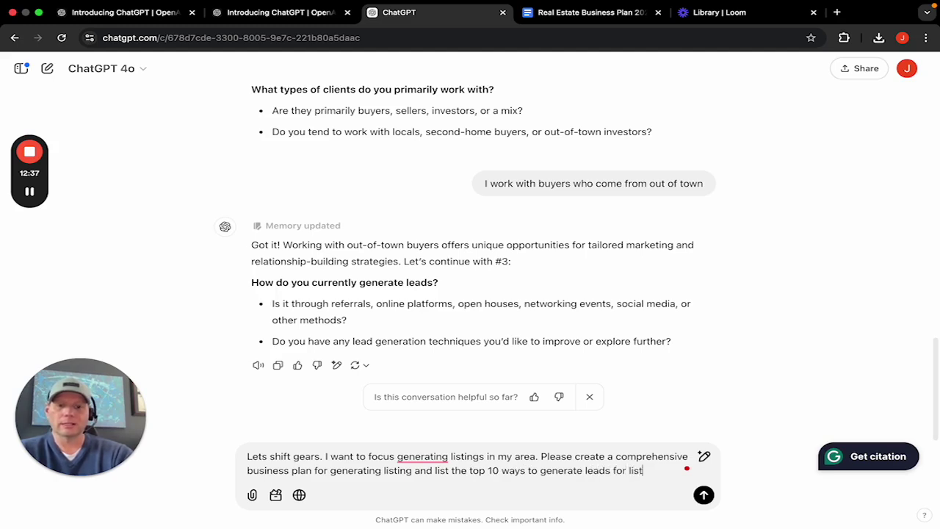
type("ings.")
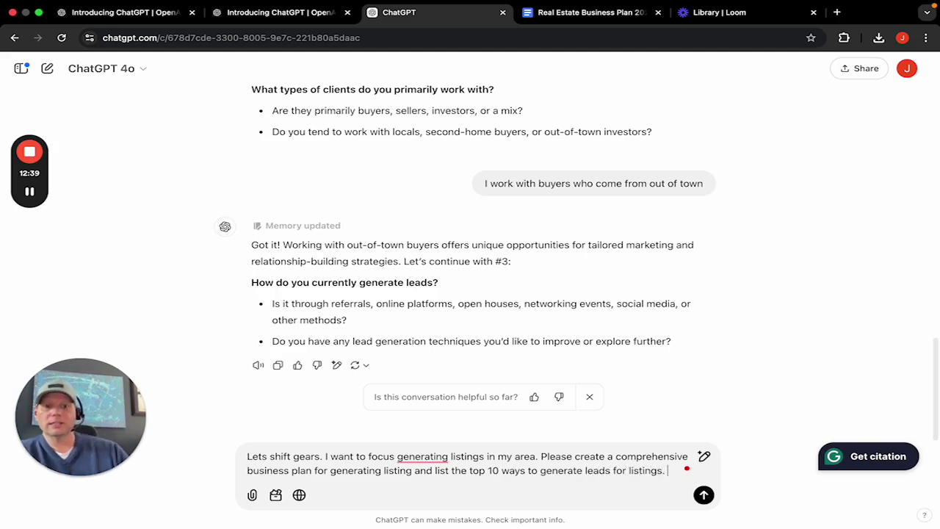
- Correct "focus generating" to "focus on generating" in the prompt and send it
right_click(422, 456)
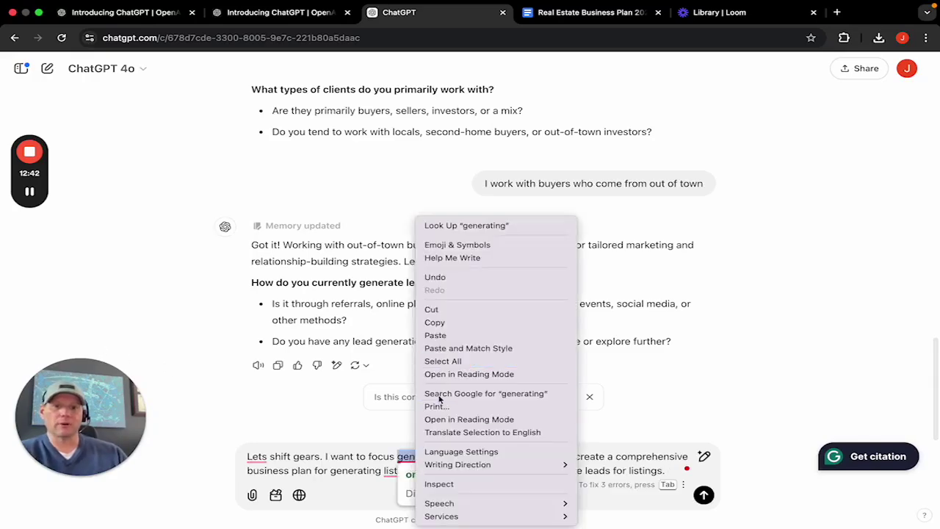
key("Escape")
left_click(451, 475)
right_click(467, 457)
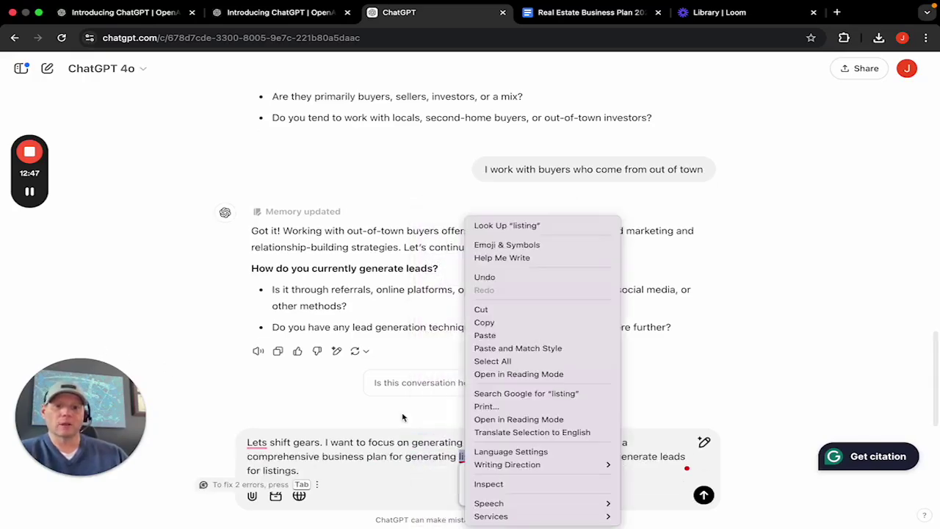
key("Escape")
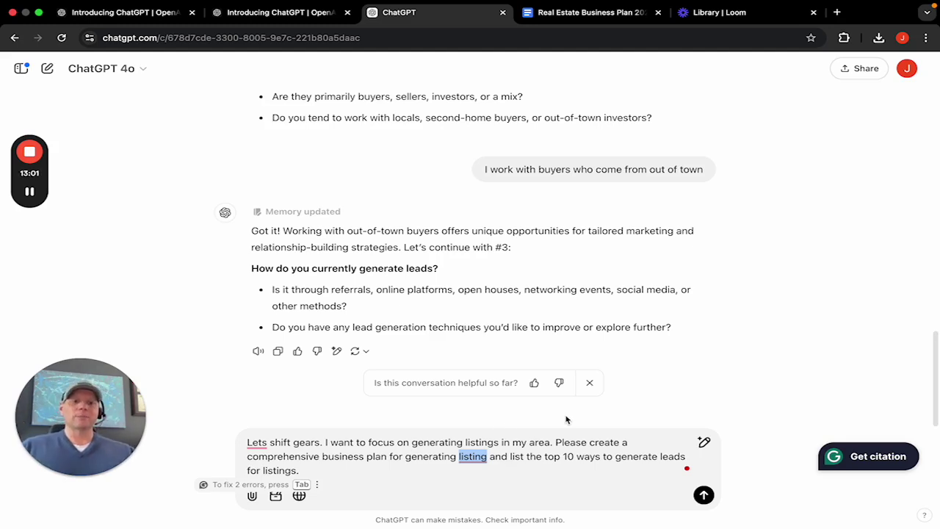
left_click(703, 496)
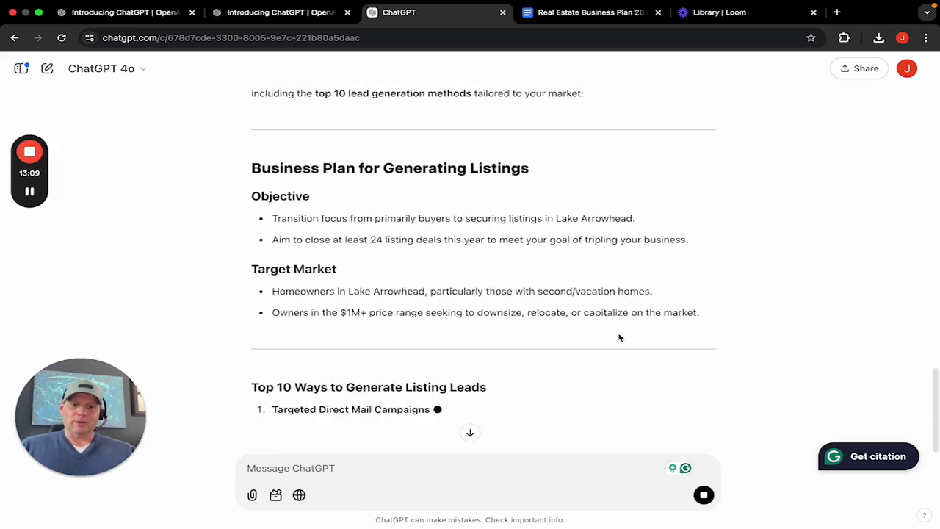
- Review the listing business plan's objective, target market and top 10 ways to generate listing leads
scroll(619, 338, "up", 3)
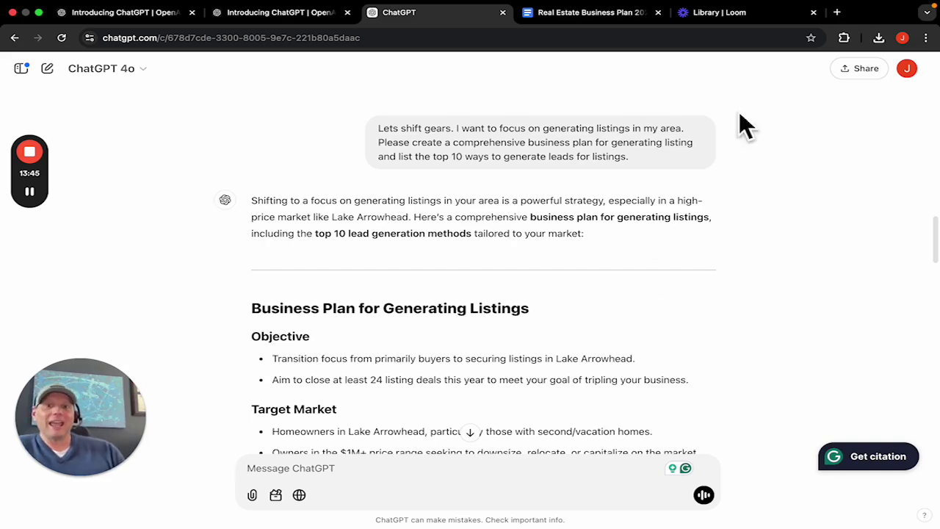
scroll(504, 274, "down", 1)
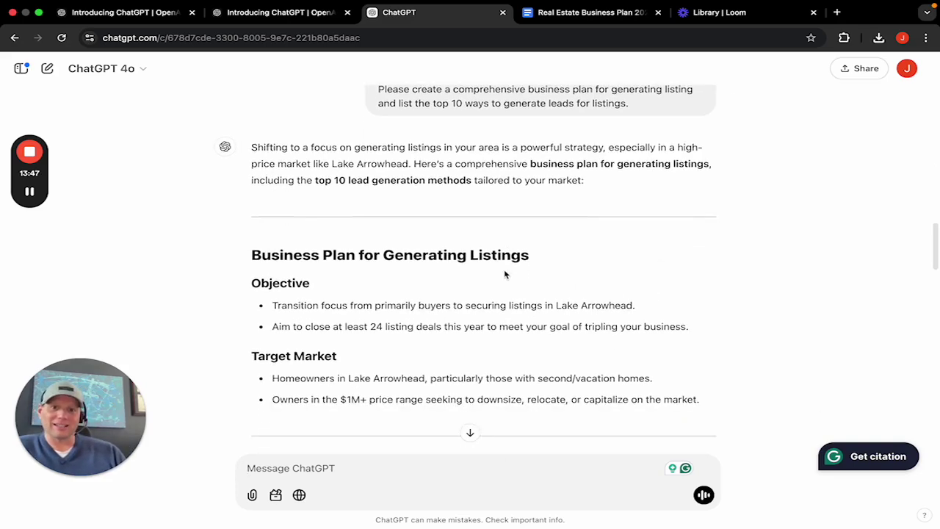
scroll(531, 274, "down", 3)
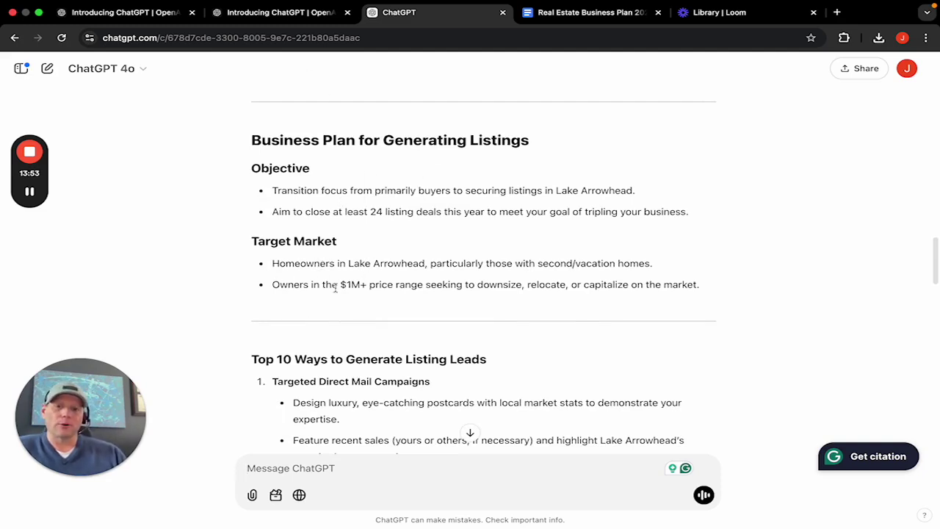
scroll(336, 290, "down", 3)
scroll(337, 264, "down", 2)
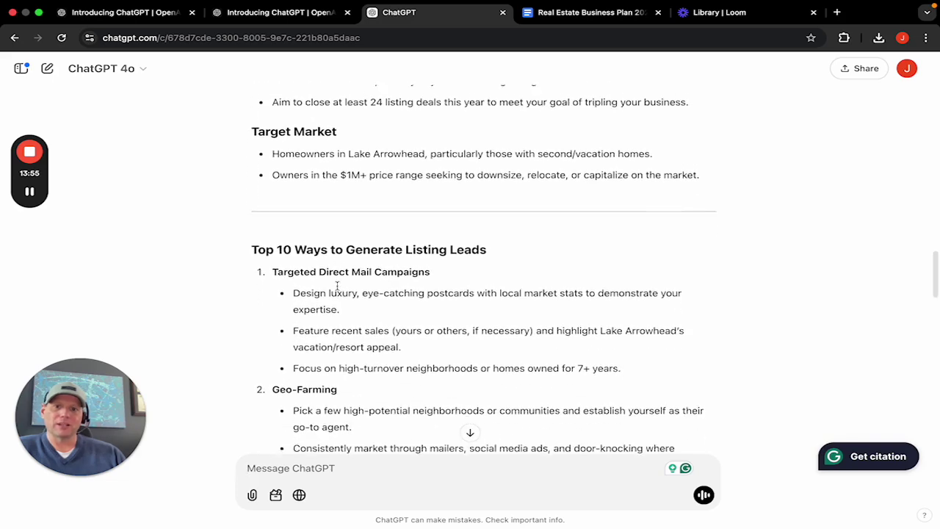
scroll(336, 237, "down", 1)
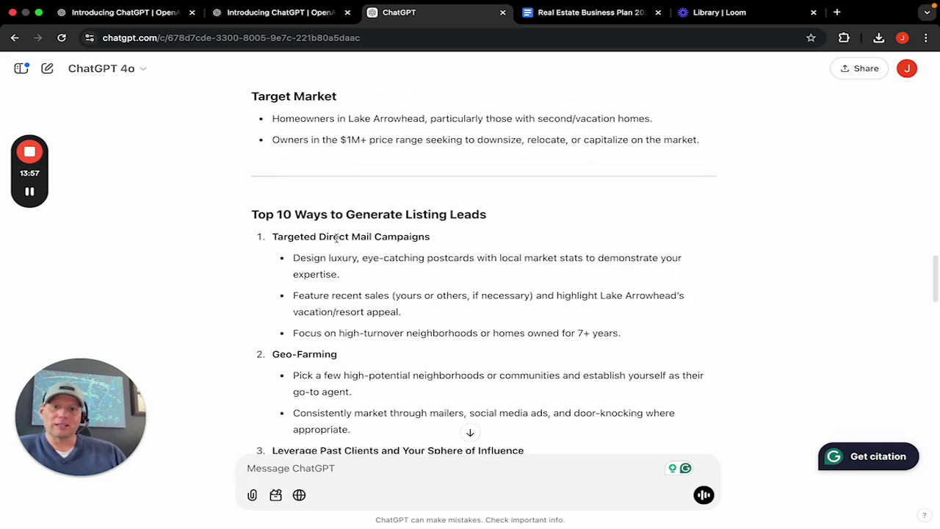
scroll(337, 265, "down", 3)
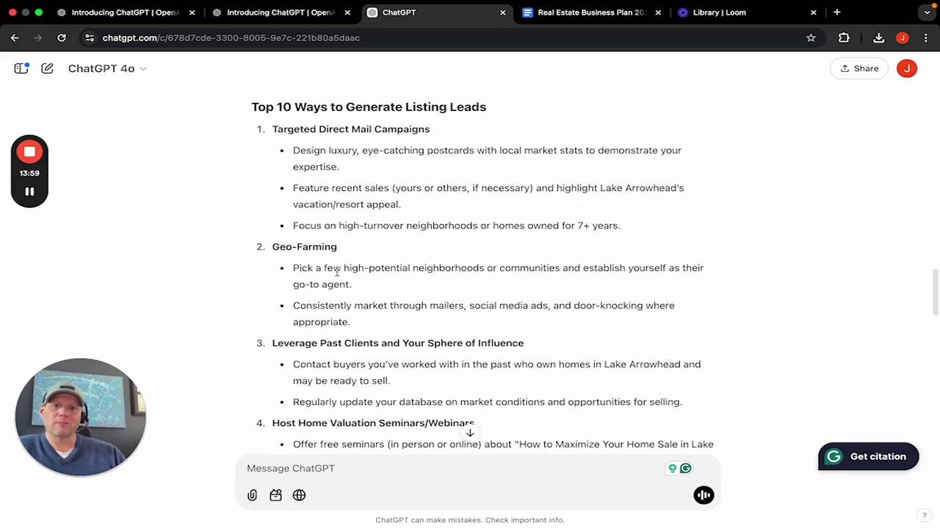
scroll(359, 296, "down", 2)
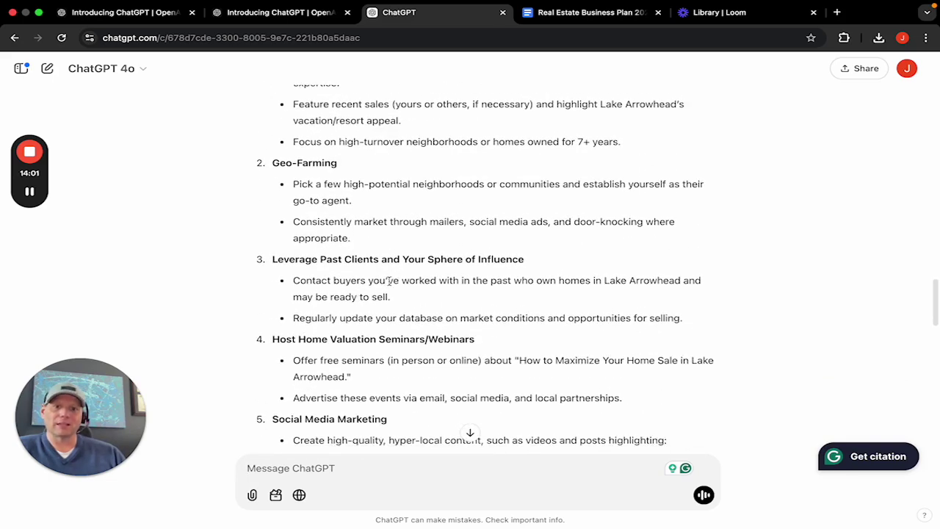
scroll(362, 293, "down", 2)
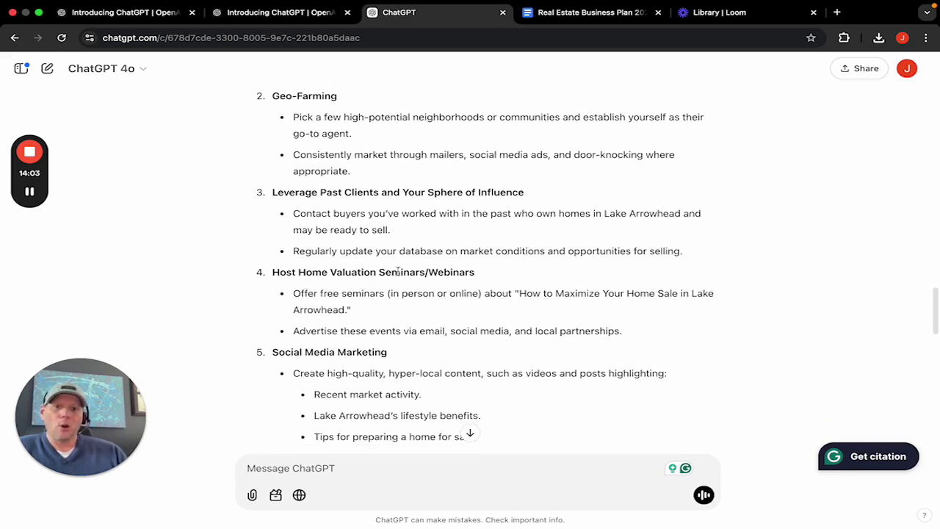
scroll(454, 273, "down", 3)
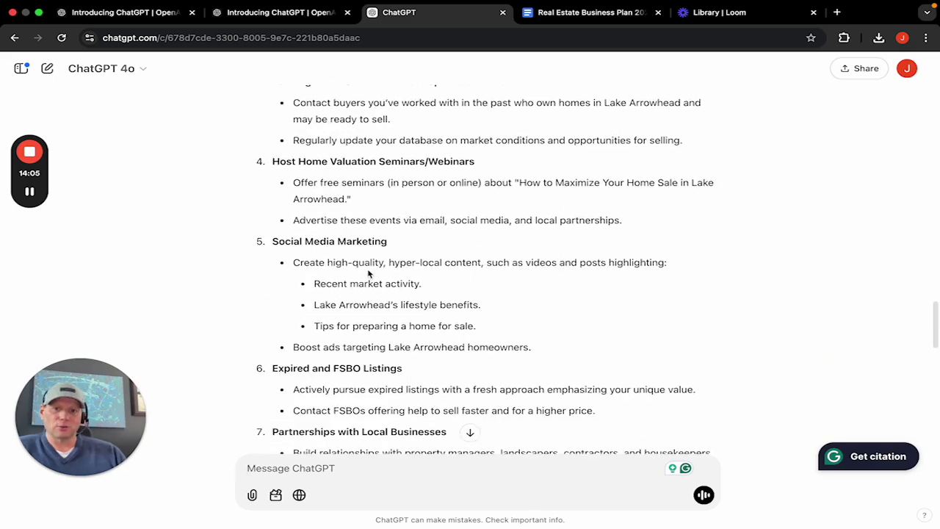
scroll(368, 274, "down", 3)
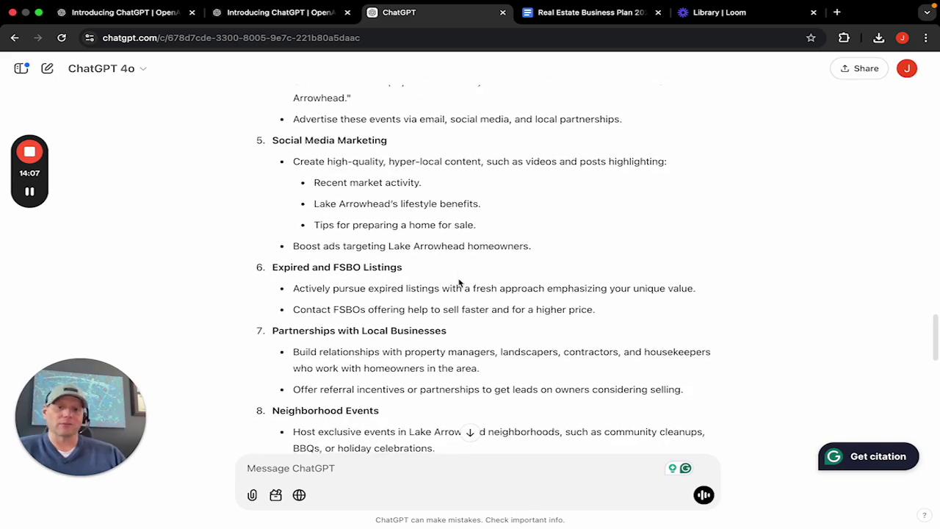
scroll(459, 282, "down", 2)
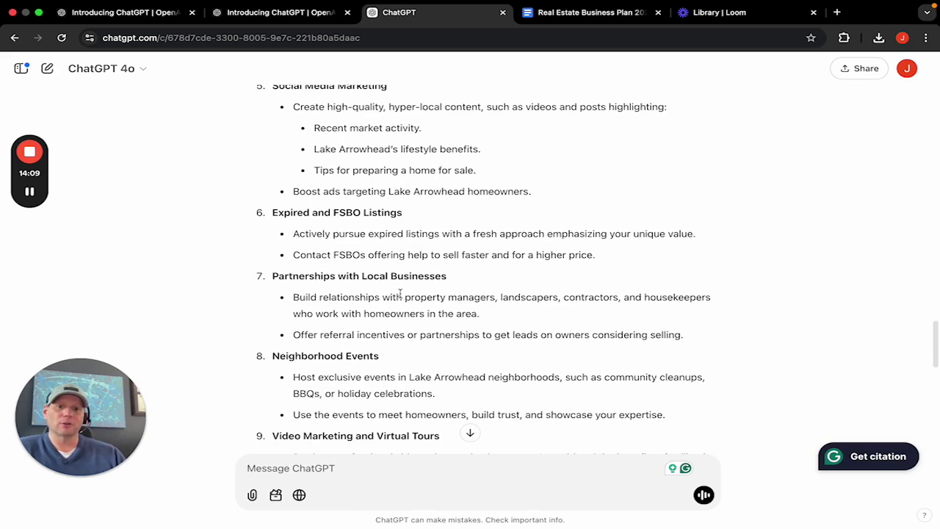
scroll(402, 296, "down", 3)
scroll(440, 264, "down", 1)
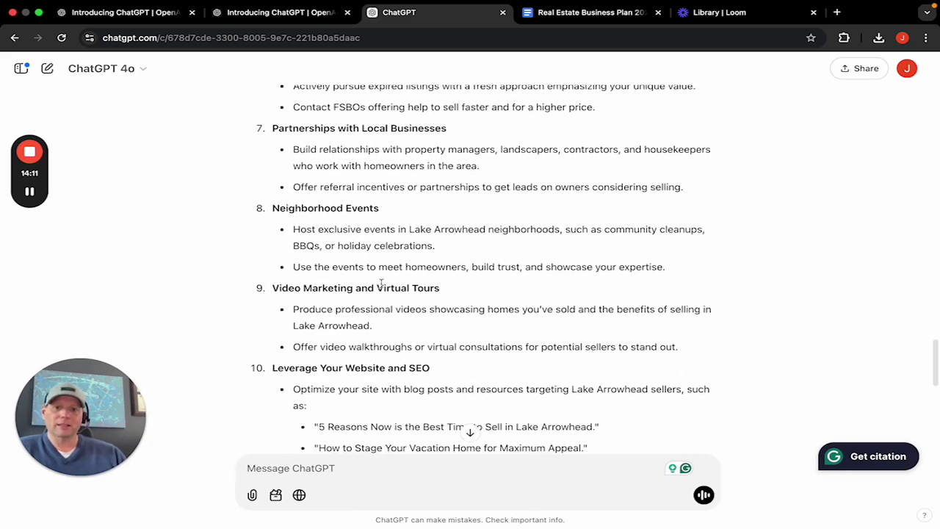
scroll(415, 287, "down", 4)
scroll(424, 287, "down", 1)
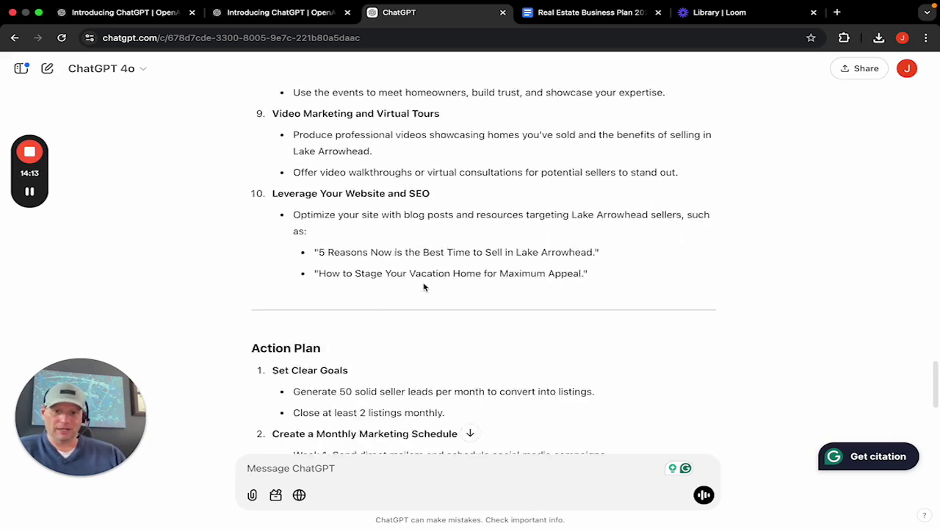
- Read through the Action Plan section covering goals, monthly marketing schedule, tools and monitoring
scroll(424, 287, "down", 1)
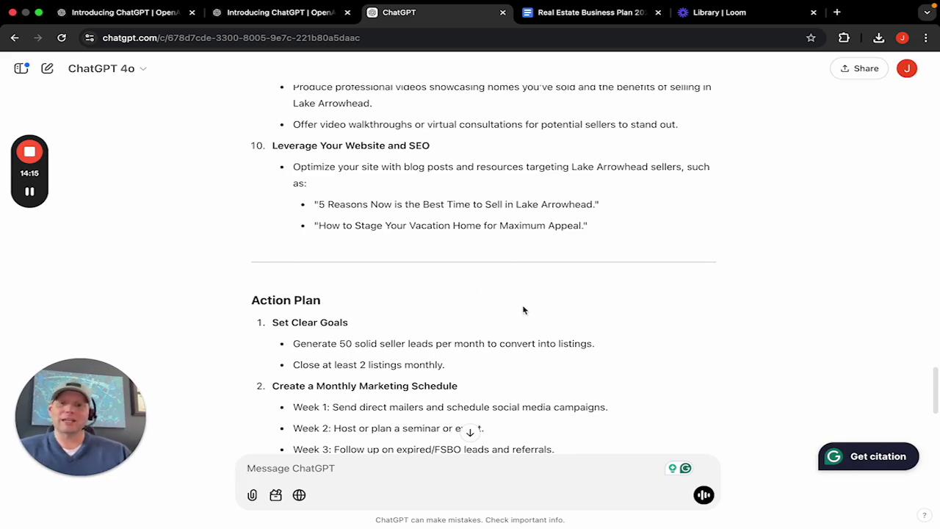
scroll(392, 269, "down", 4)
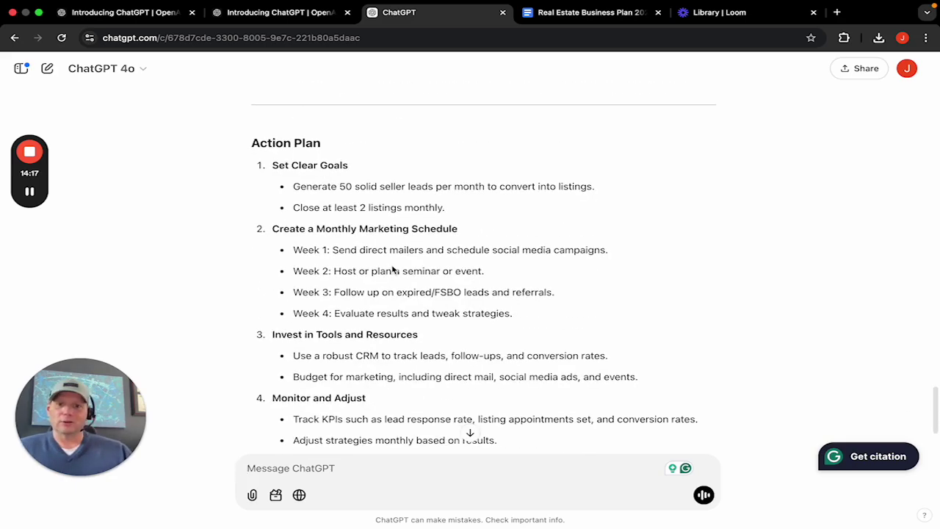
scroll(383, 257, "down", 1)
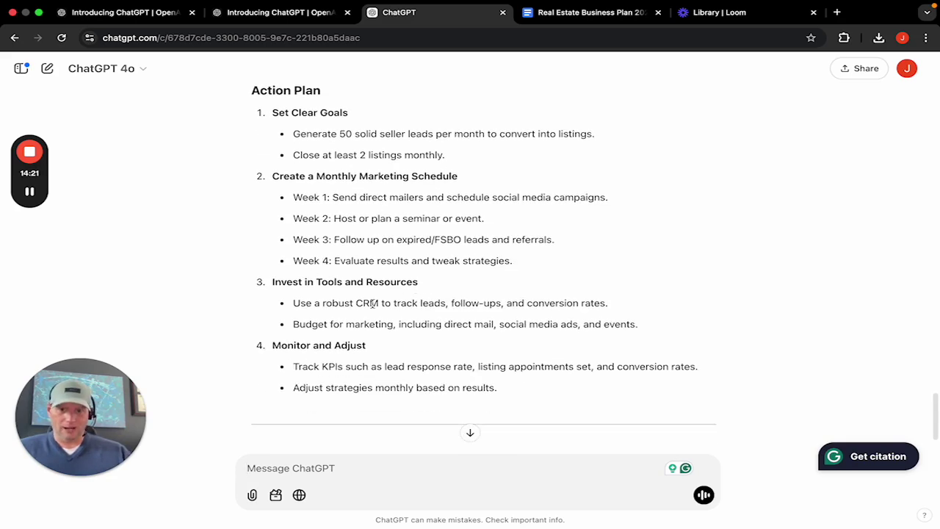
scroll(375, 303, "down", 1)
scroll(358, 264, "down", 2)
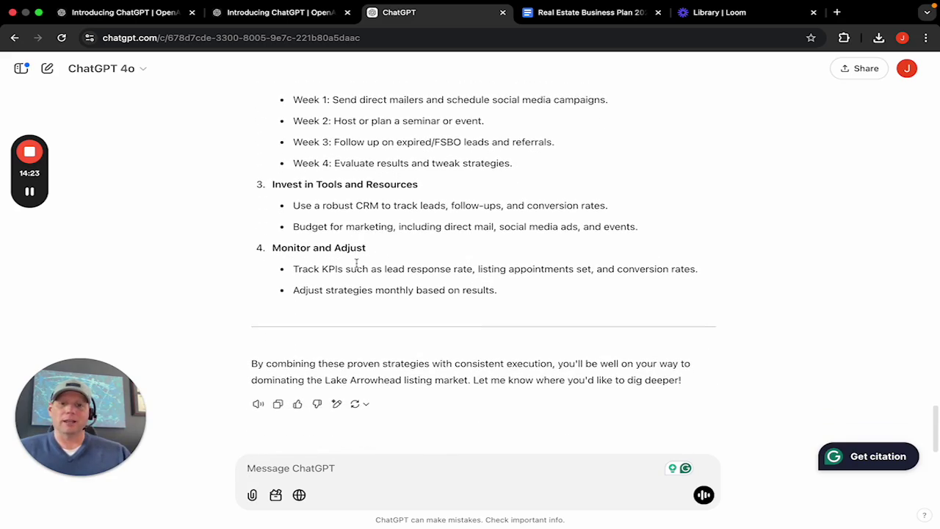
scroll(356, 263, "up", 3)
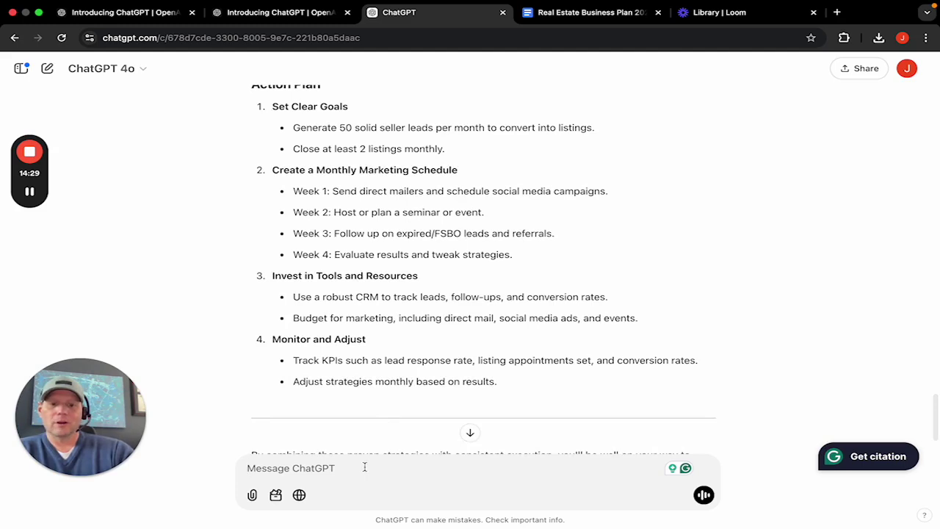
- Begin a follow-up prompt with "Our goal is 10 listings this year. Create a"
type("Our goal is ")
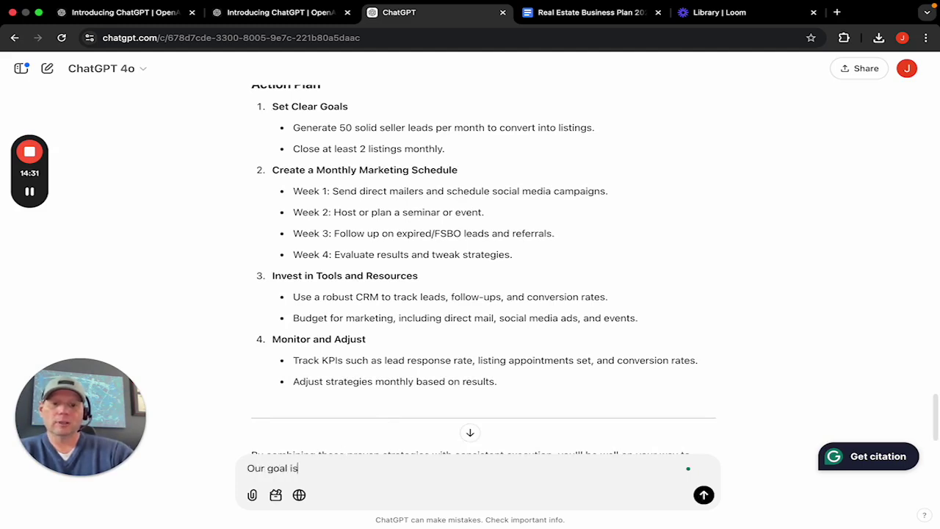
type("10 list")
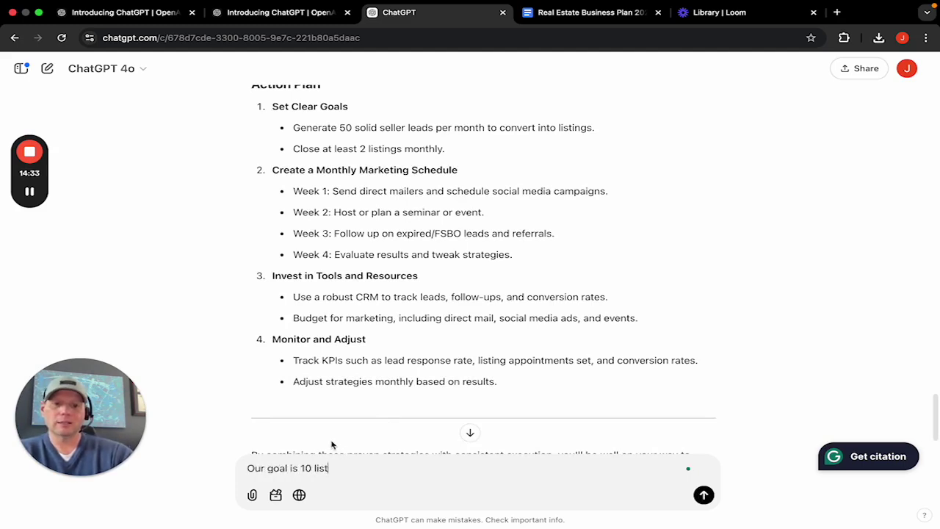
type("ings this y")
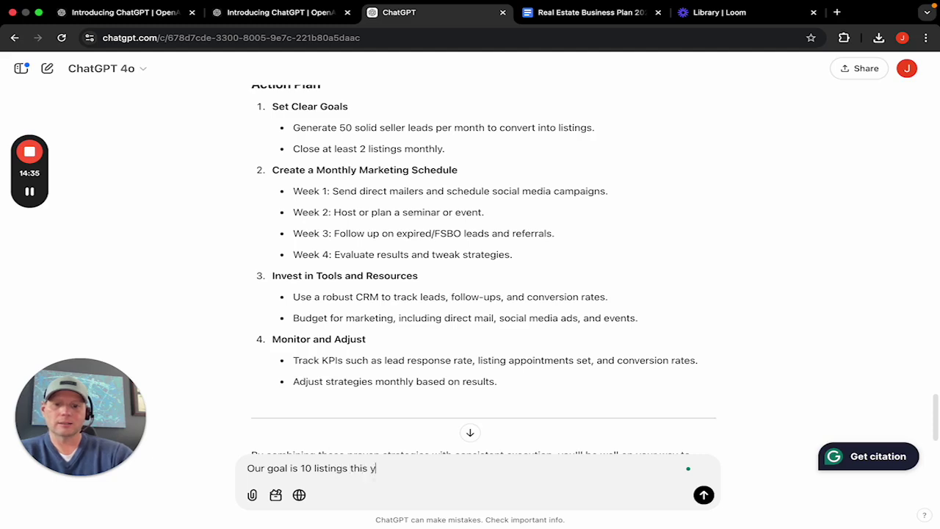
type("ear. Cre")
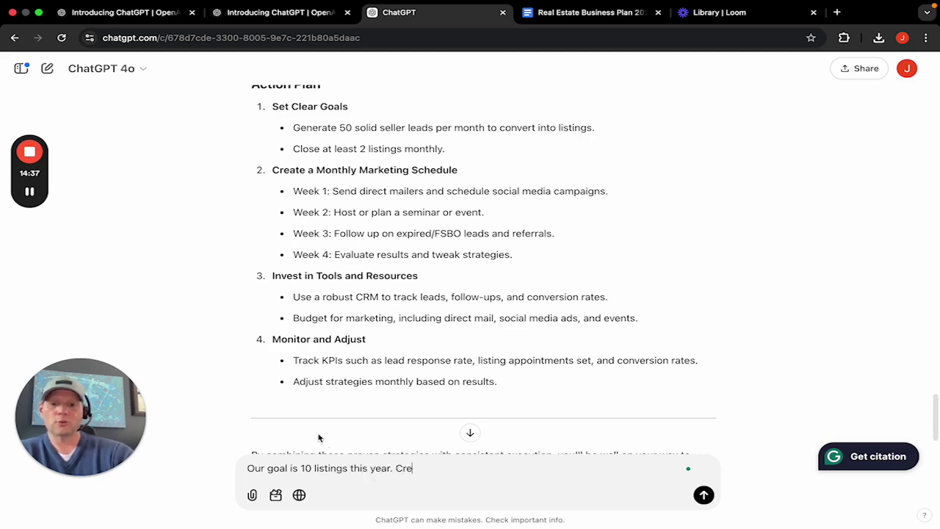
type("ate a ")
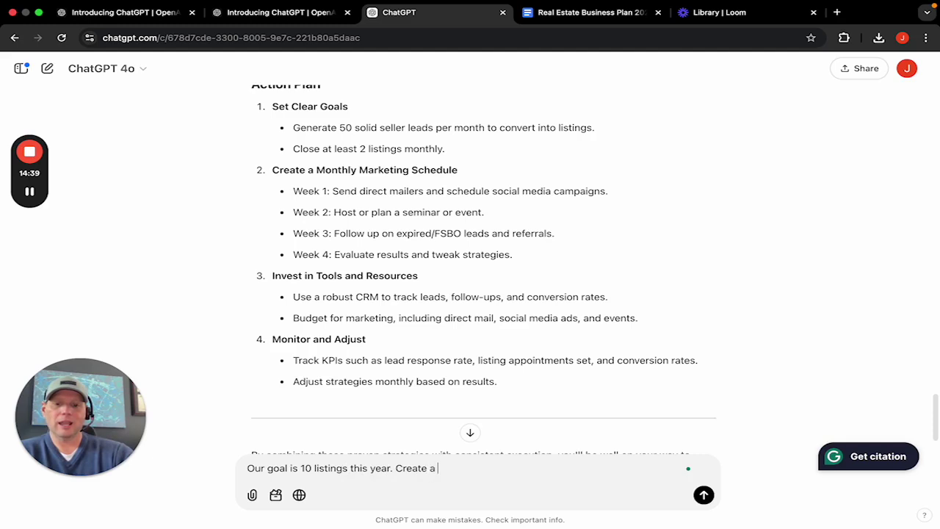
- Complete the prompt with "daily action plan to achieve this" and send it
type("3")
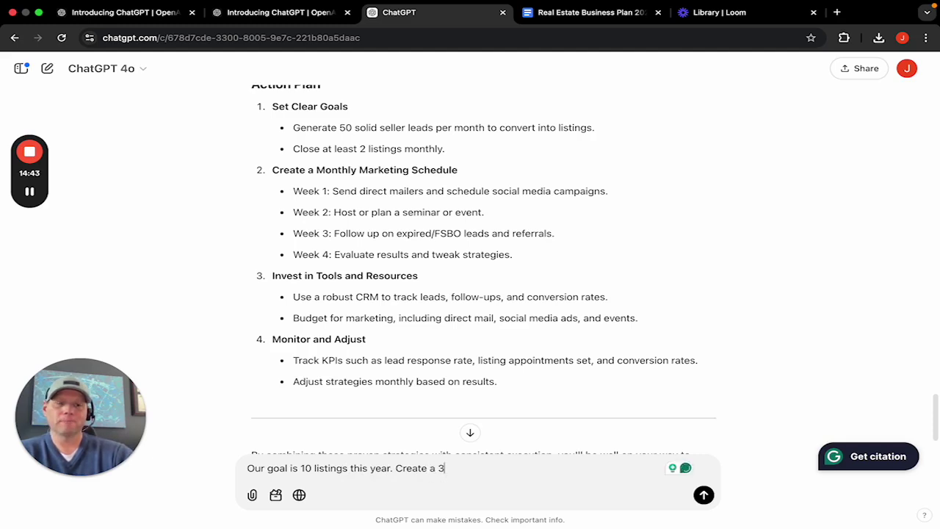
key("BackSpace")
type("daily")
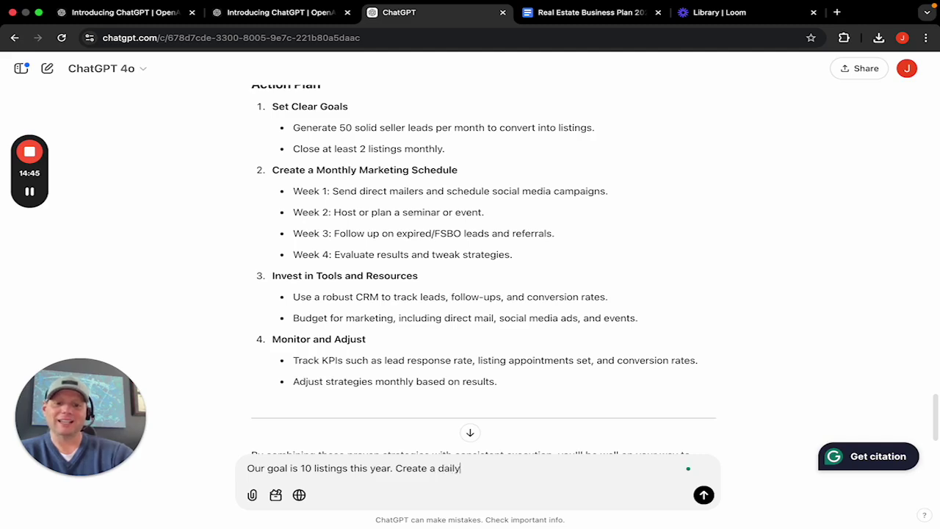
type(" action plan")
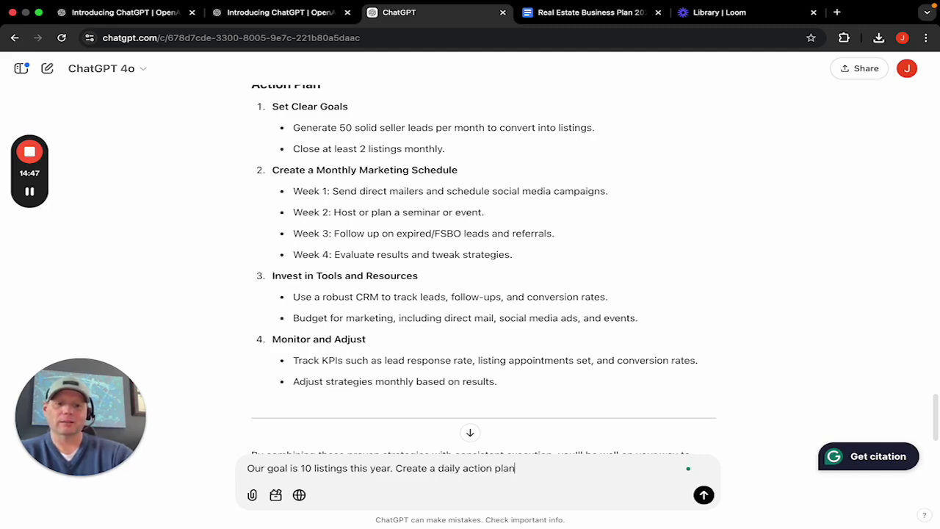
type(" to ac")
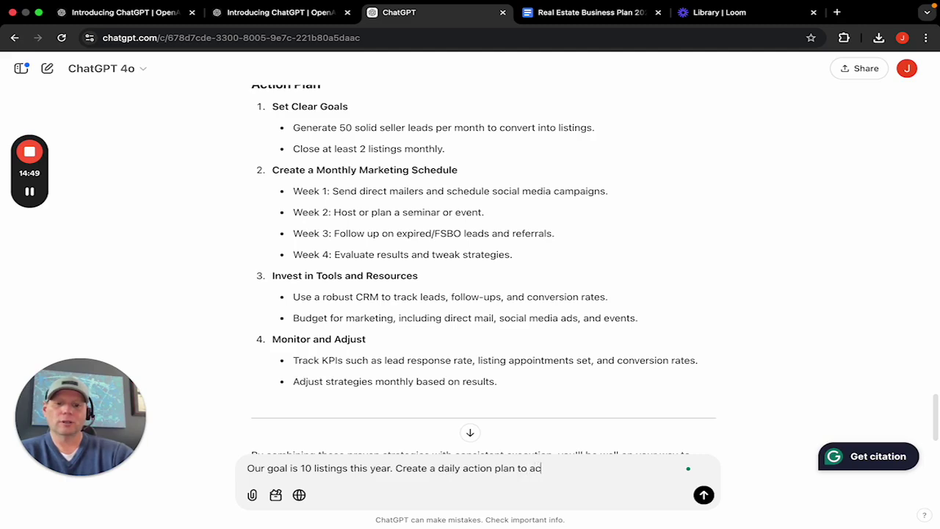
type("hieve this")
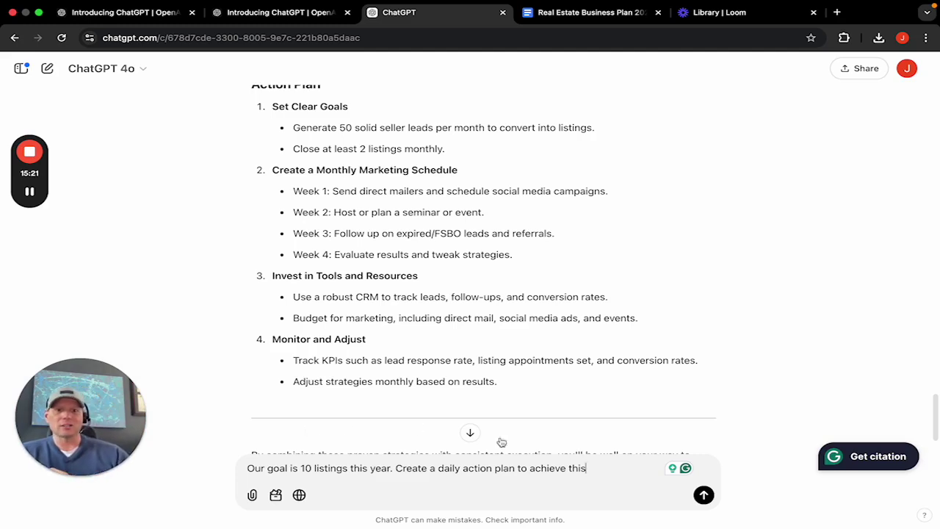
left_click(704, 496)
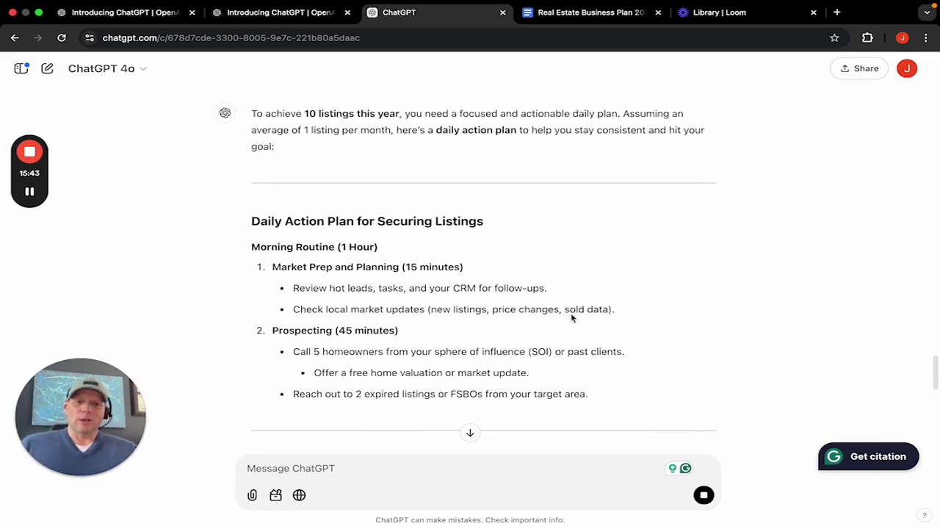
- Read through the Daily Action Plan for Securing Listings, from the morning routine to the key weekly metrics
scroll(572, 316, "down", 3)
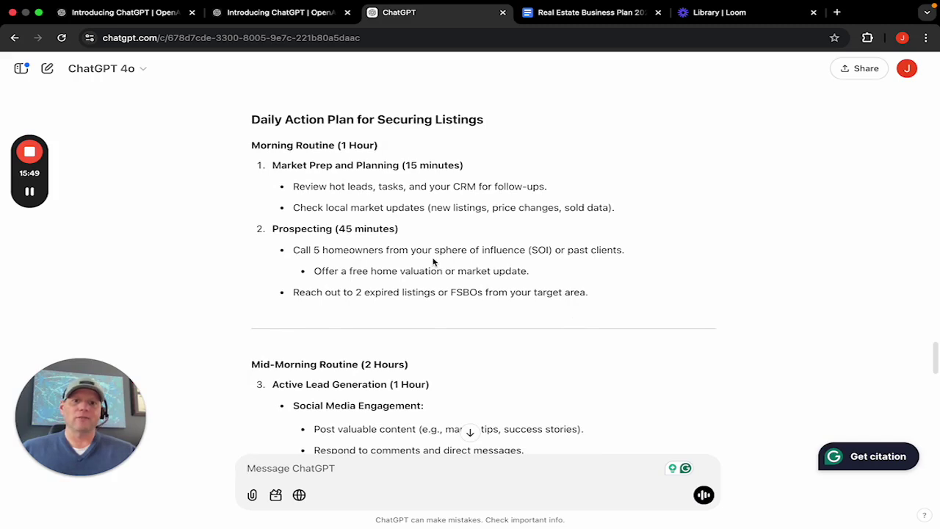
scroll(514, 265, "down", 1)
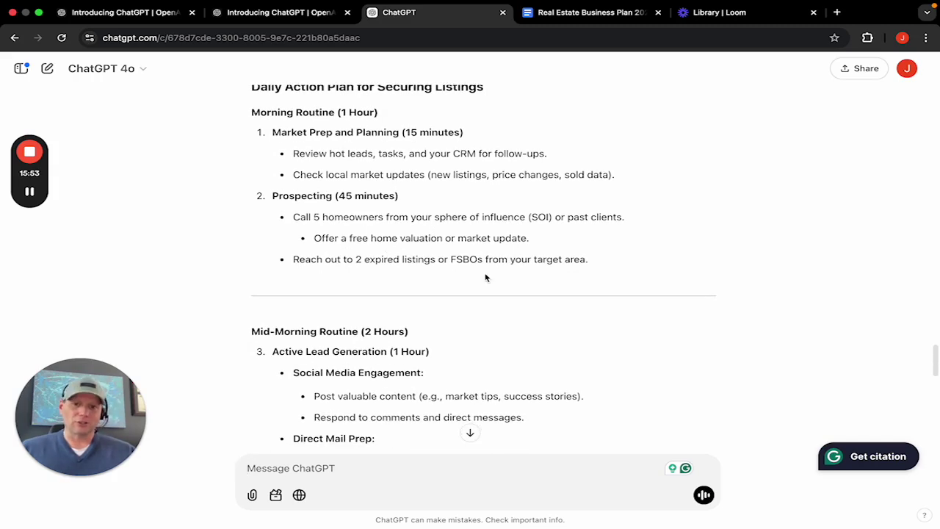
scroll(485, 276, "down", 1)
scroll(486, 278, "down", 2)
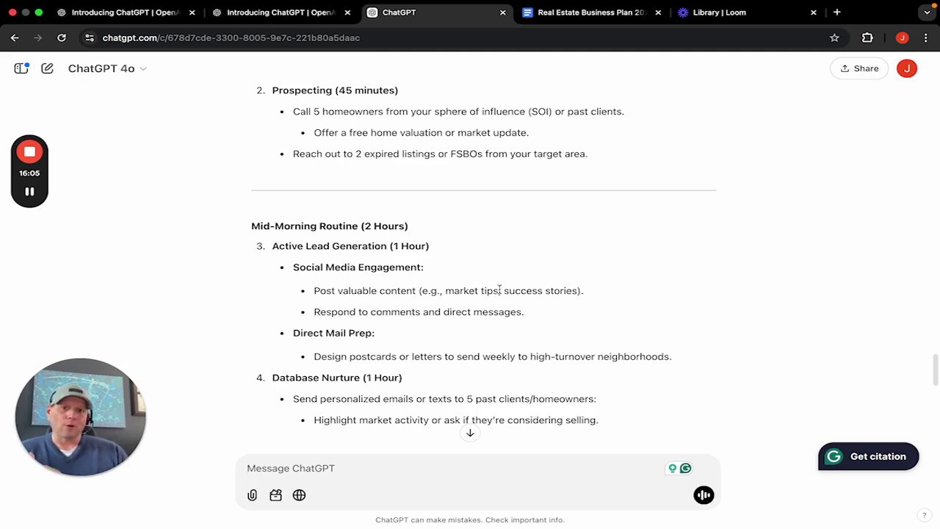
scroll(497, 287, "down", 3)
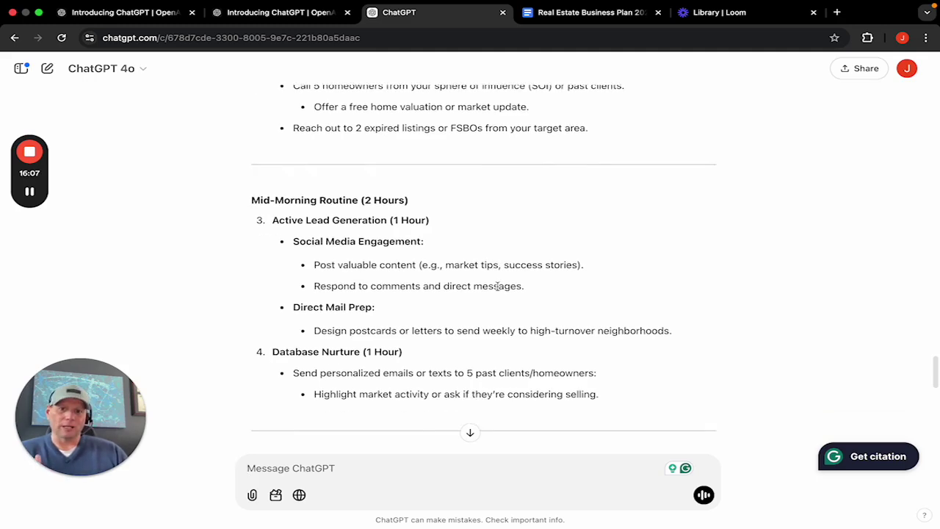
scroll(498, 287, "down", 5)
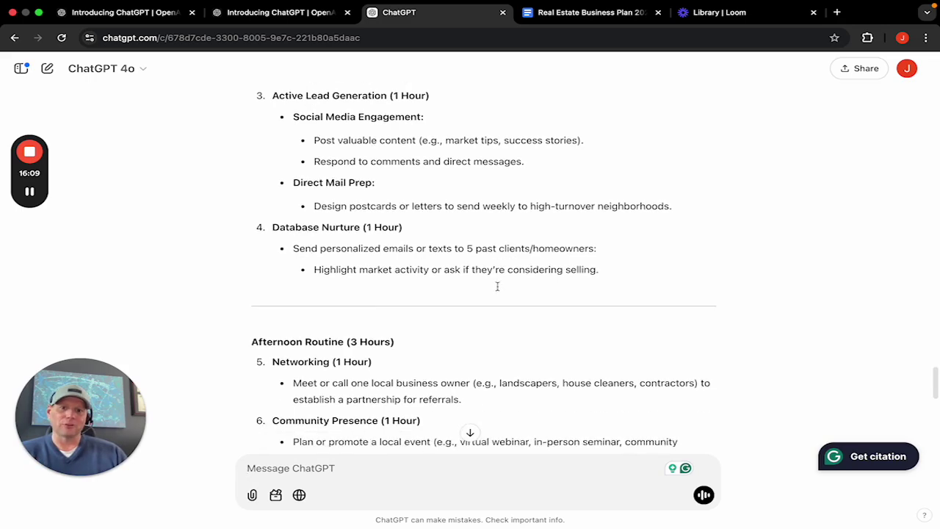
scroll(497, 286, "down", 5)
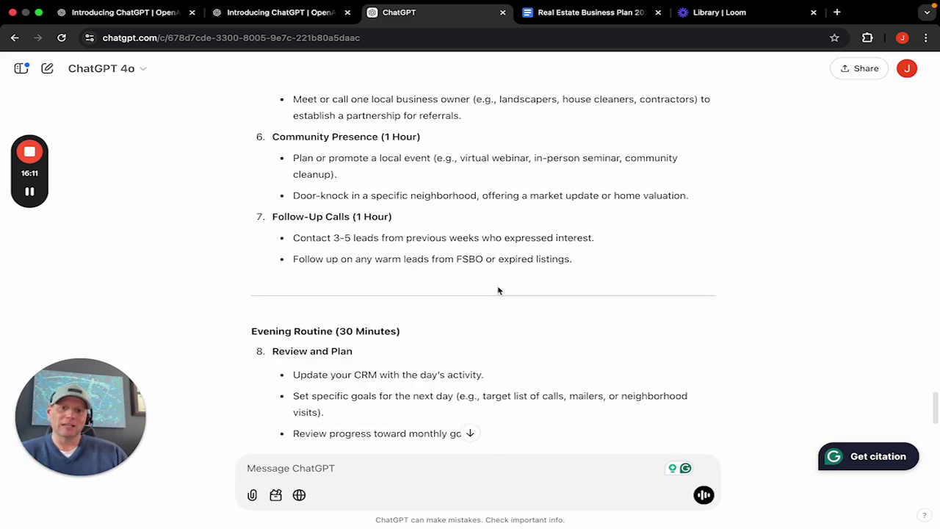
scroll(498, 291, "down", 2)
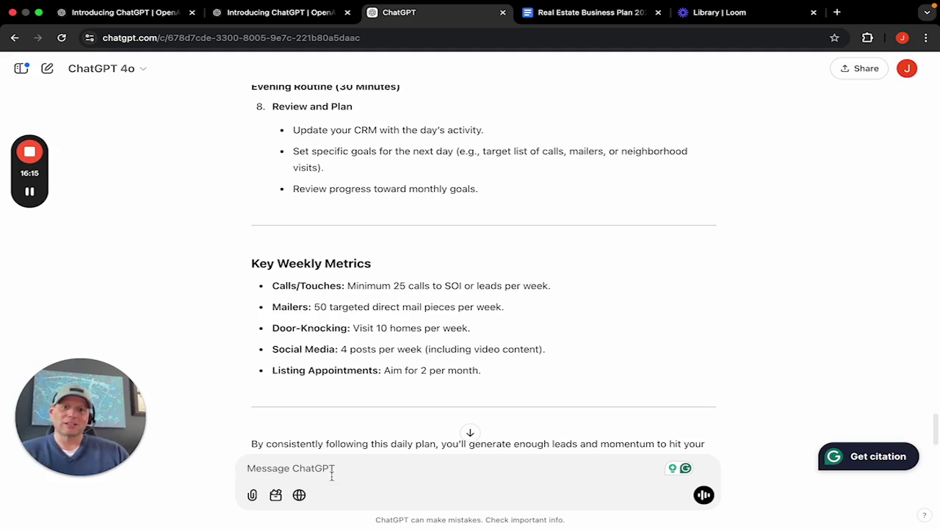
- Begin a follow-up prompt with "I work 9a - 7p, please apply the above scheule to my"
type("I")
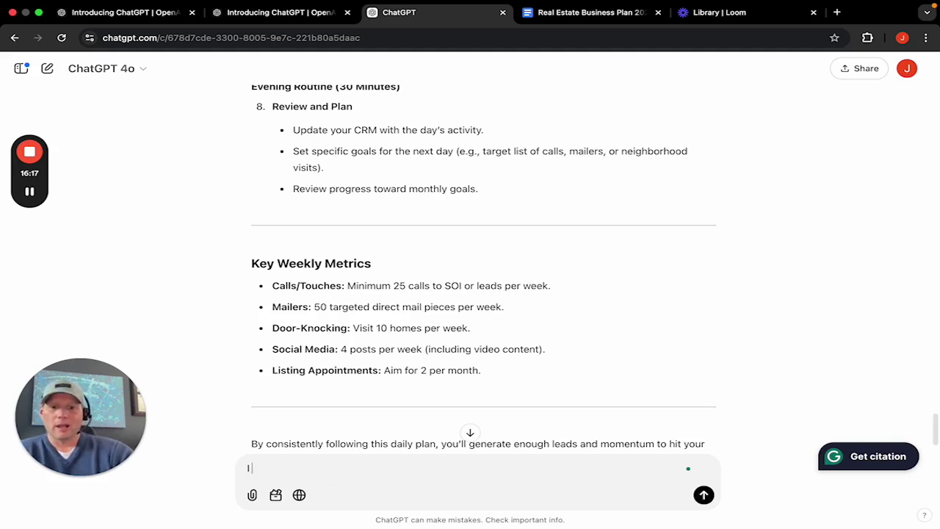
type(" work 9a ")
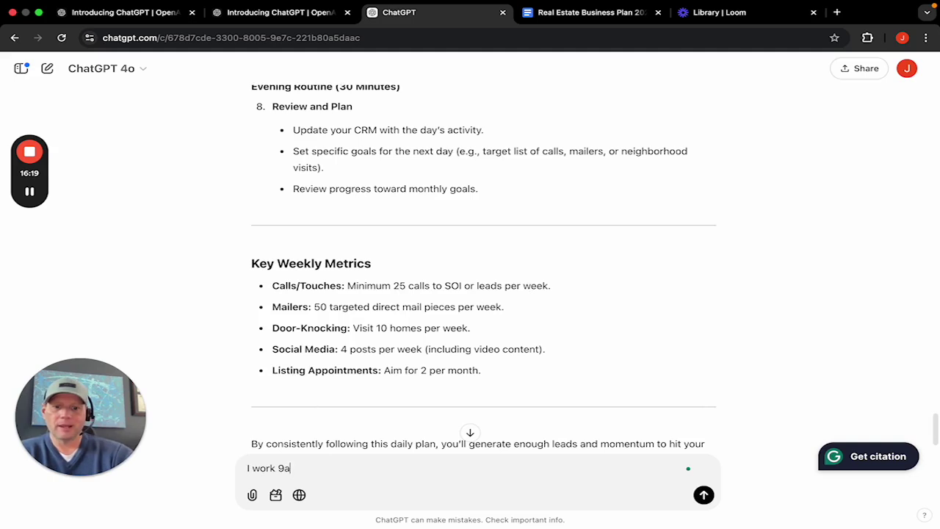
type("- 7p")
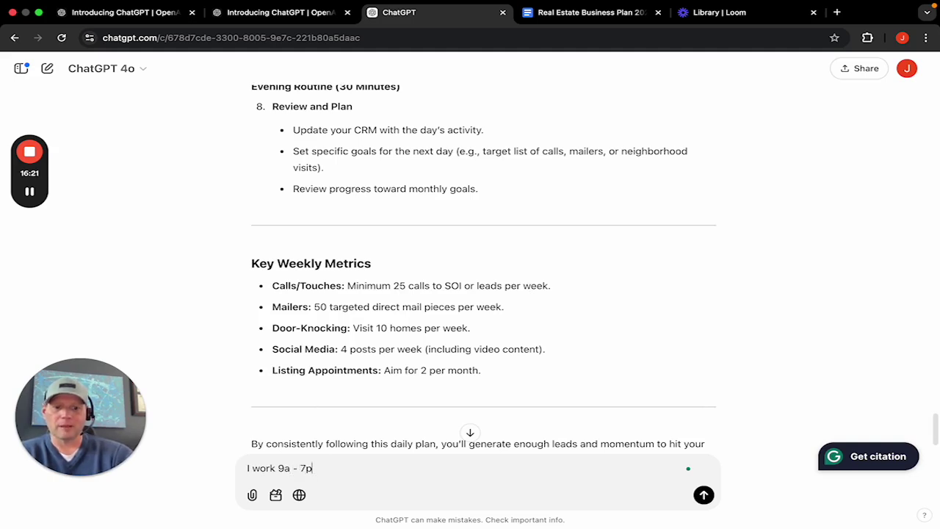
type(", please ")
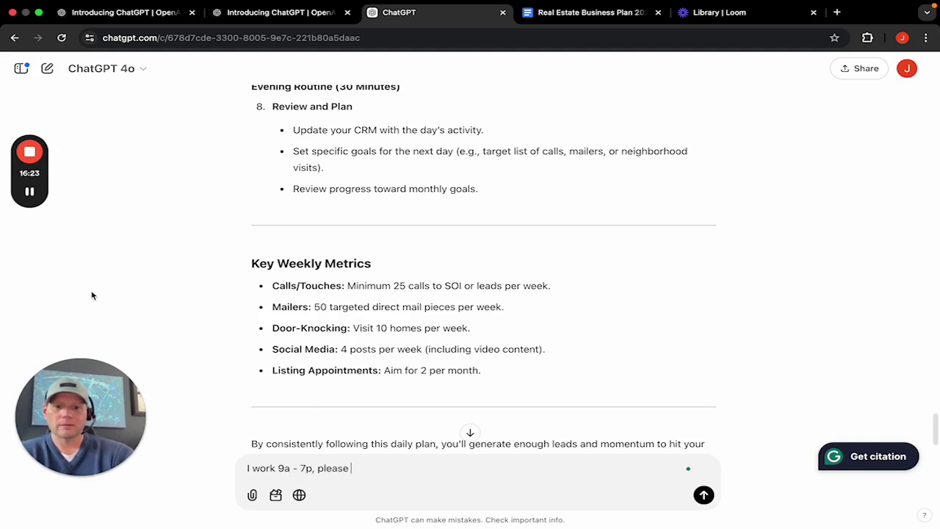
type("apply the a")
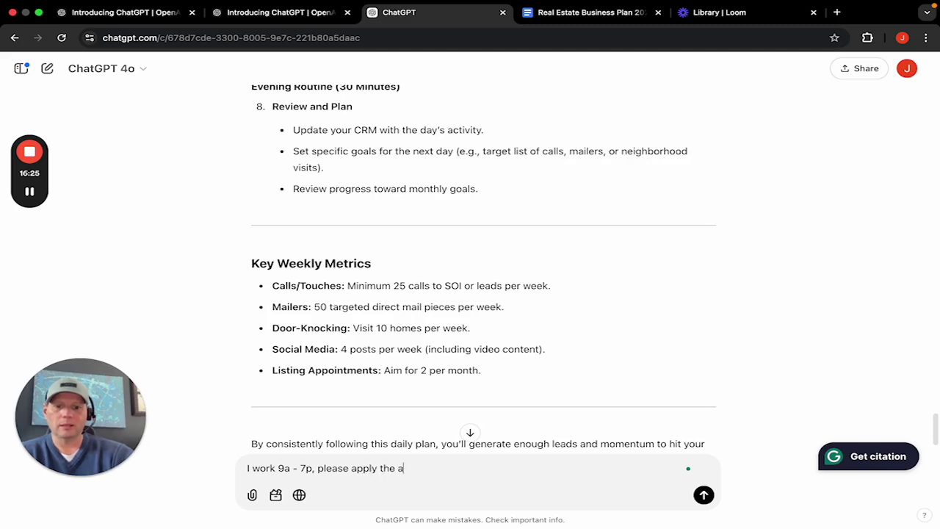
type("bove scheu")
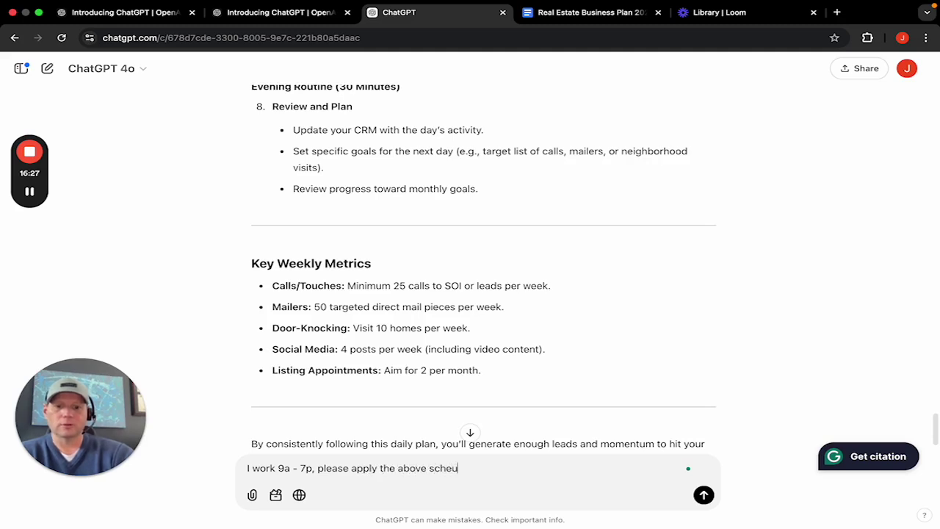
type("le to my")
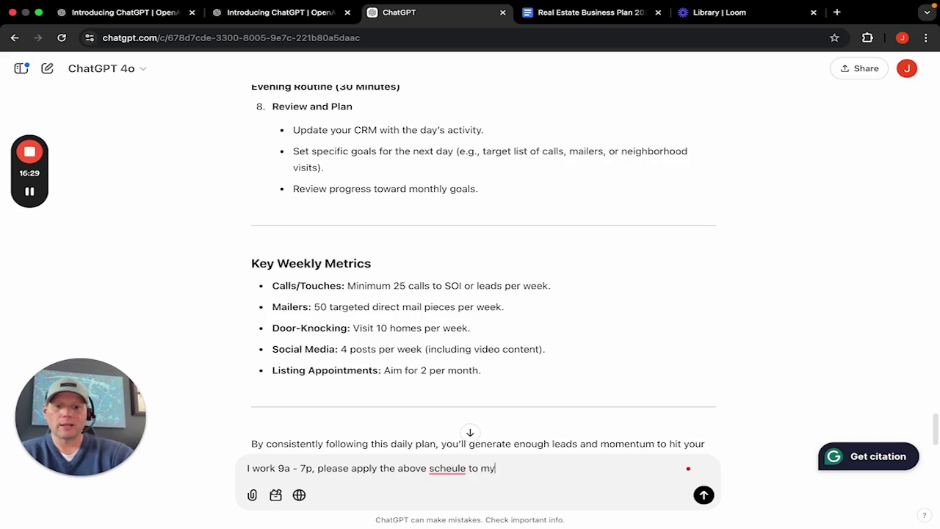
- Complete the prompt with "day and account for me picking up my son at school at 3pm" and send it
type(" day and acc")
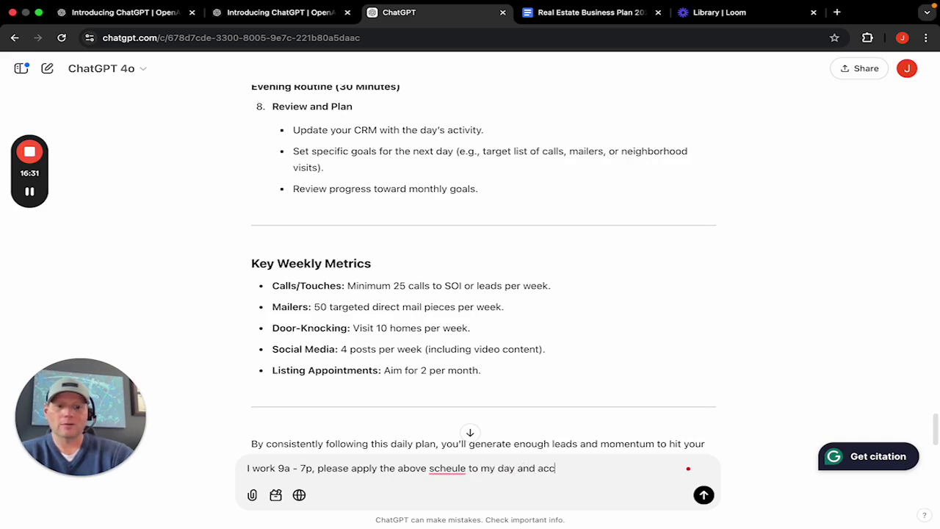
type("ount for me")
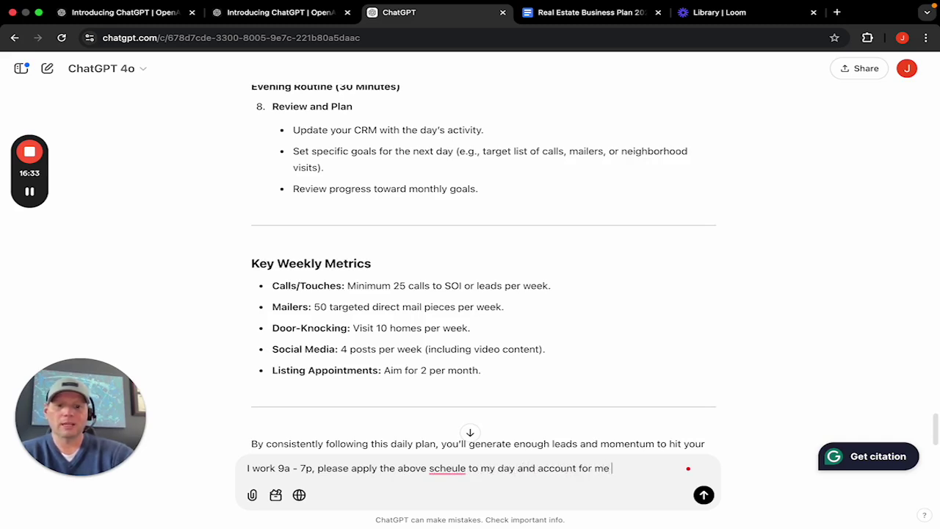
type(" picking u")
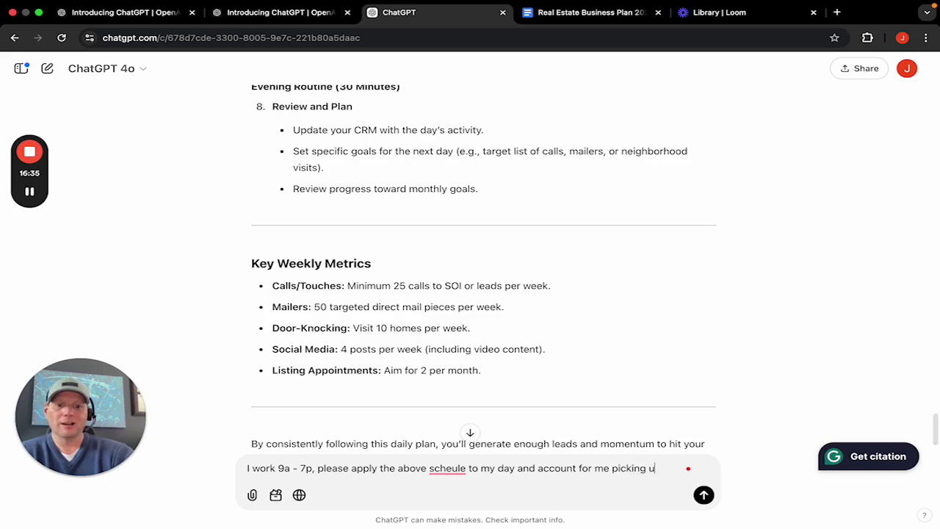
type("p my son at ")
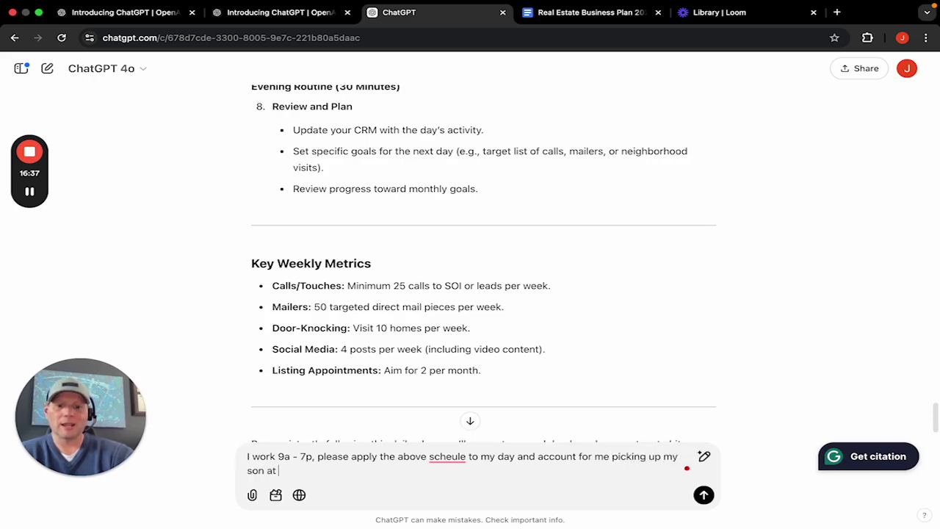
type("school at 3pm")
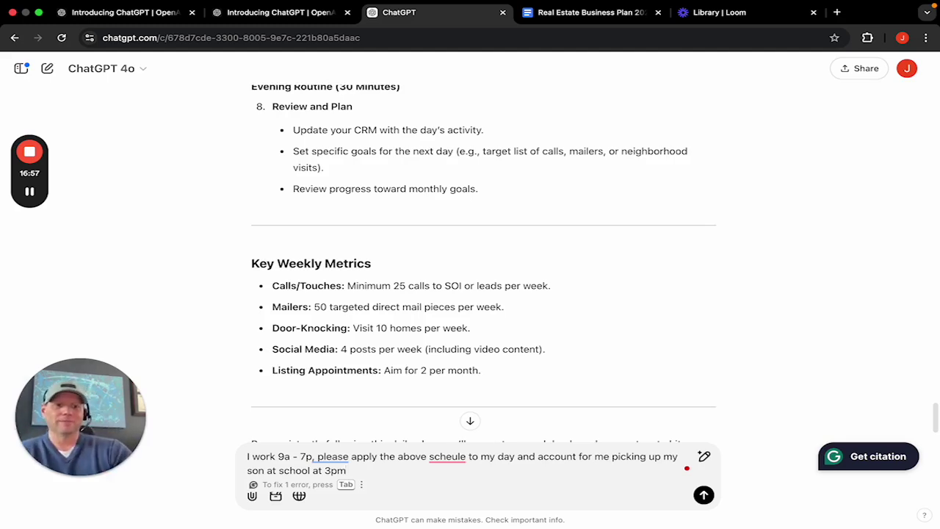
key("Return")
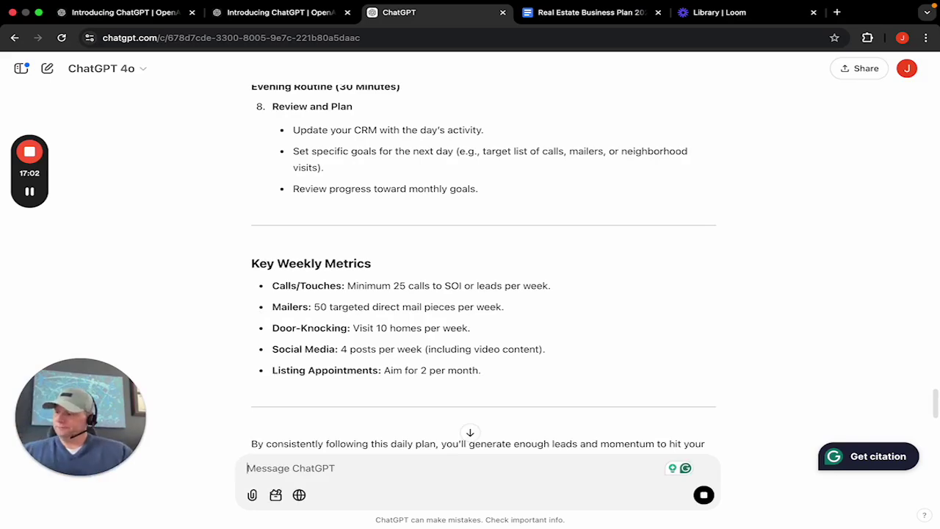
- Review the morning and mid-morning routines in the daily action plan adjusted for the work schedule
scroll(342, 308, "down", 10)
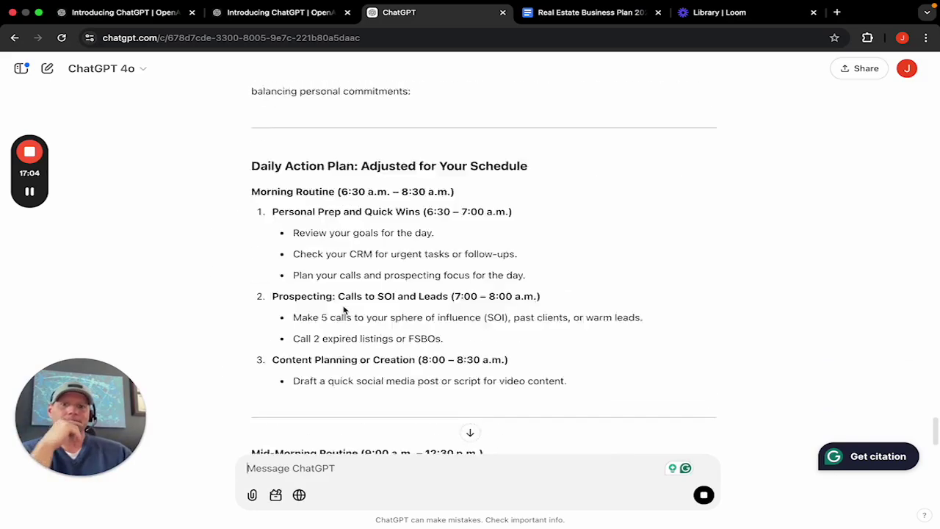
scroll(342, 308, "up", 3)
scroll(346, 311, "down", 2)
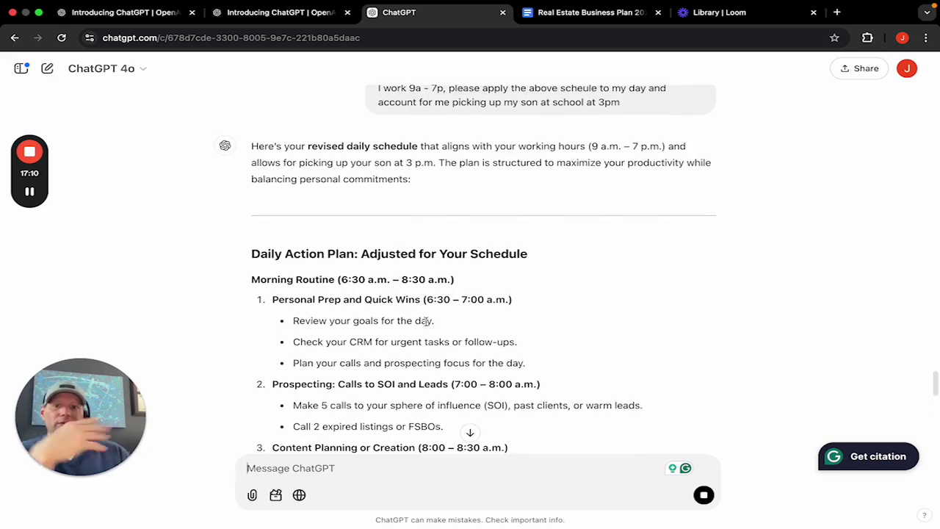
scroll(426, 319, "down", 1)
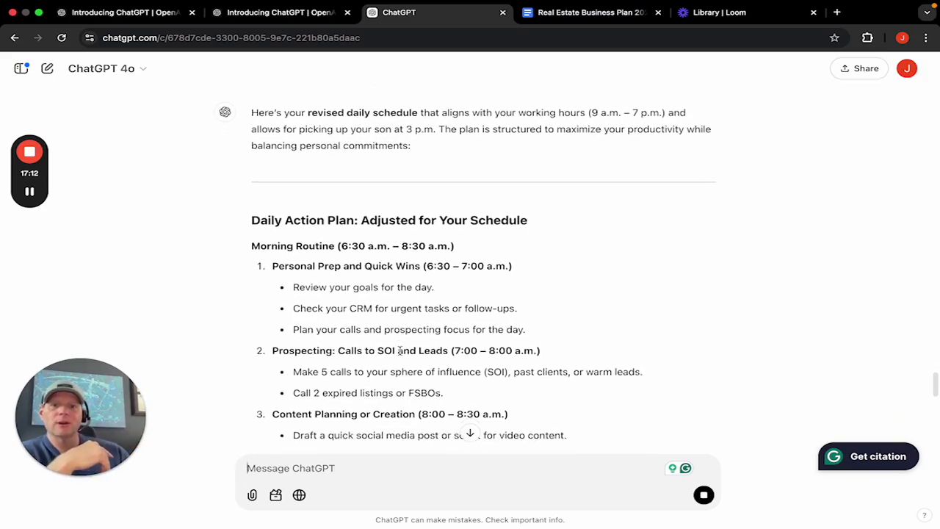
scroll(397, 351, "down", 1)
scroll(421, 353, "down", 5)
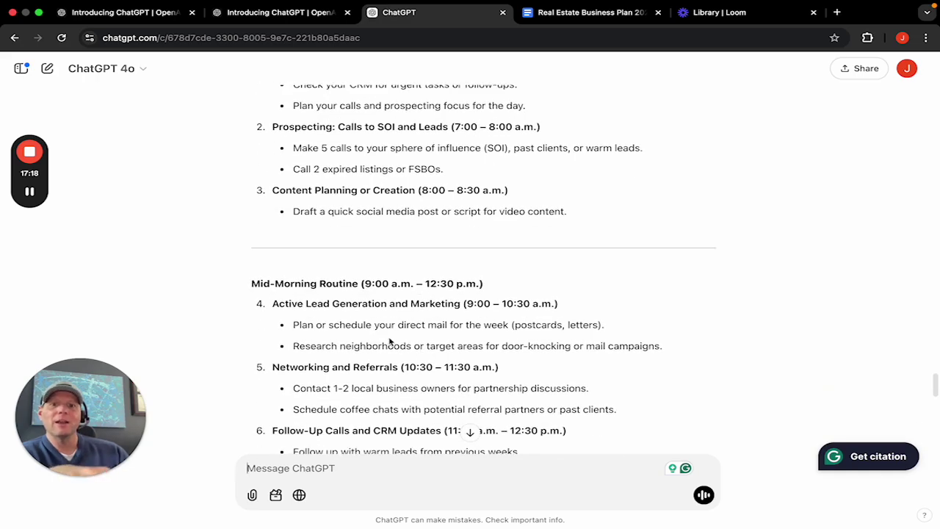
scroll(476, 335, "down", 6)
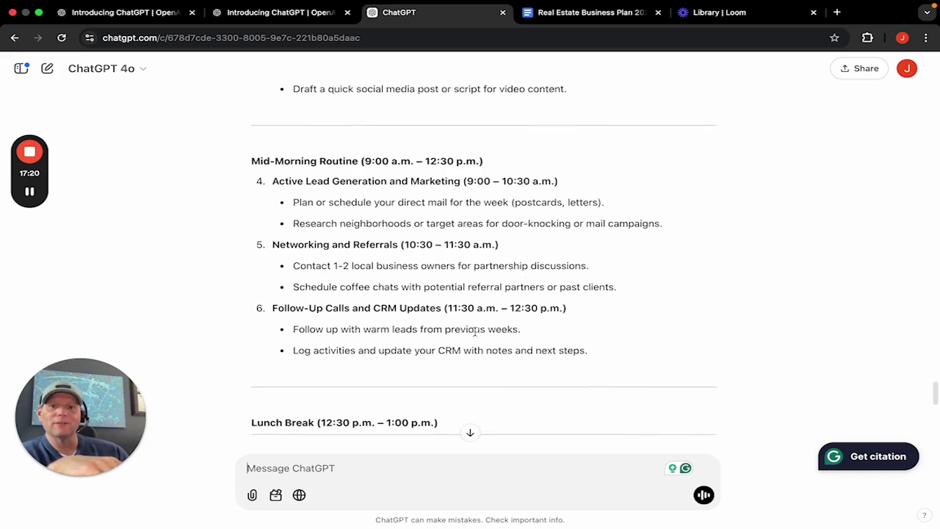
scroll(474, 332, "up", 15)
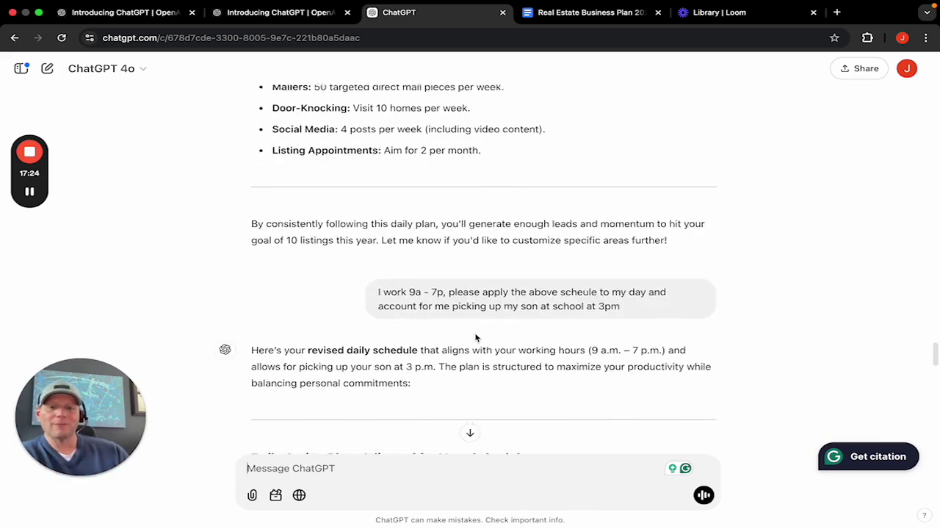
scroll(475, 337, "down", 3)
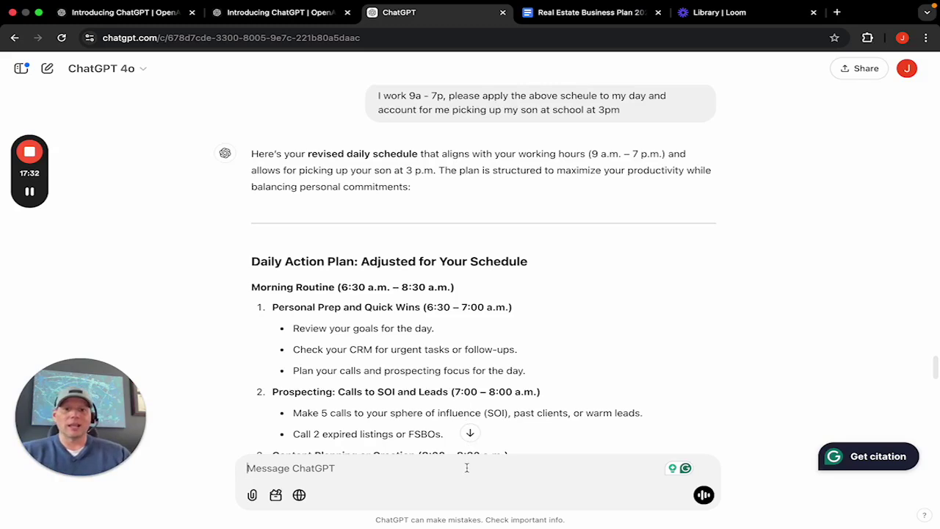
- Send the follow-up prompt "I would like to use 6:30 - 7:30am to workout at the gym"
type("I wo")
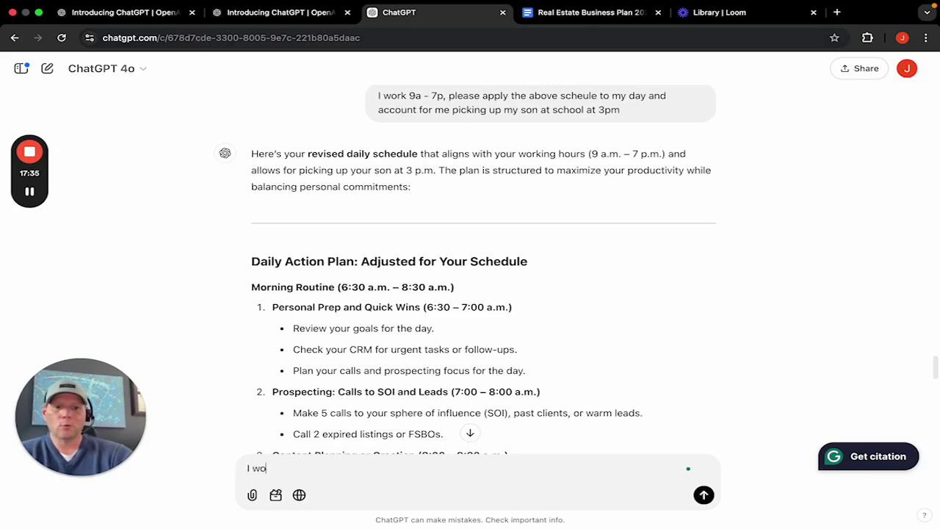
type("uld like to")
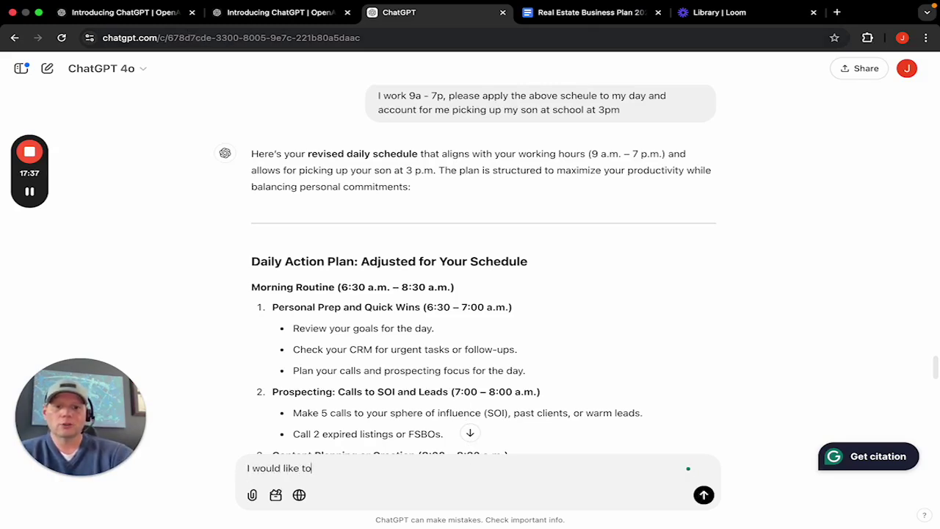
type(" use 6:")
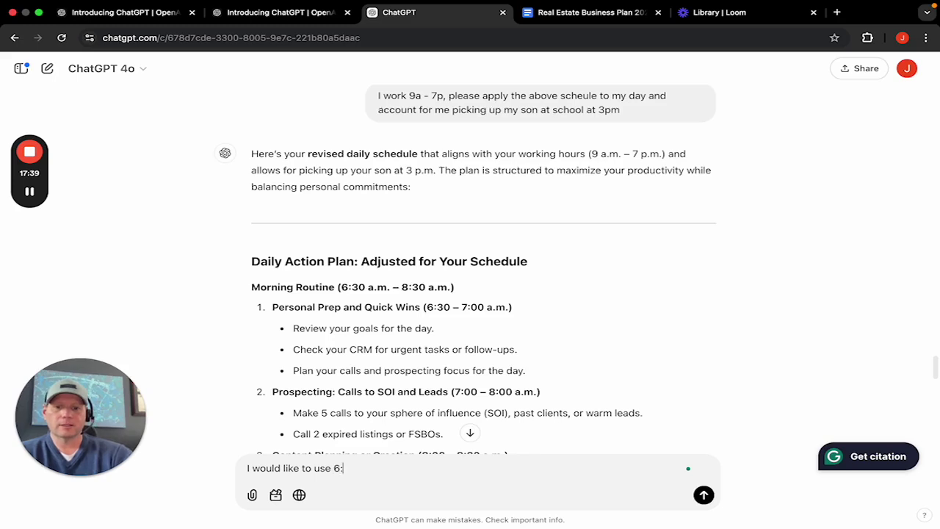
type("30 - 7")
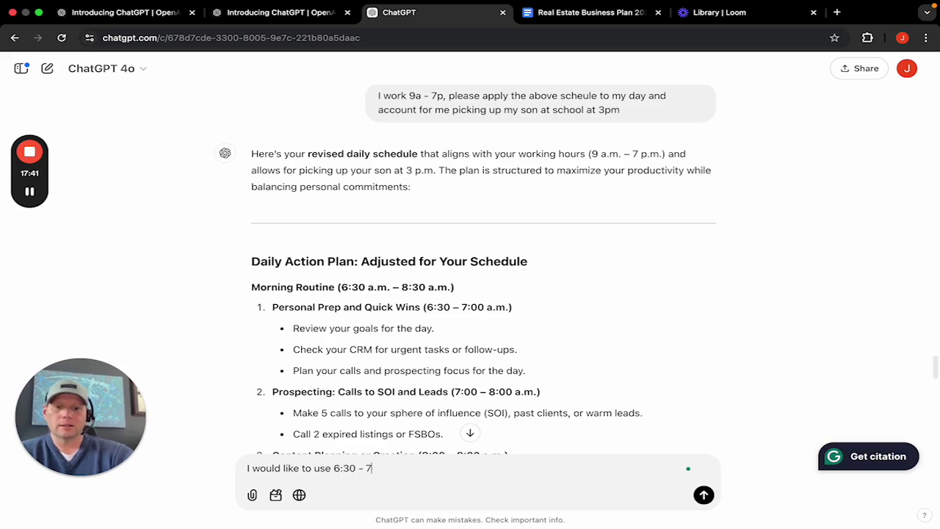
type(":30 t")
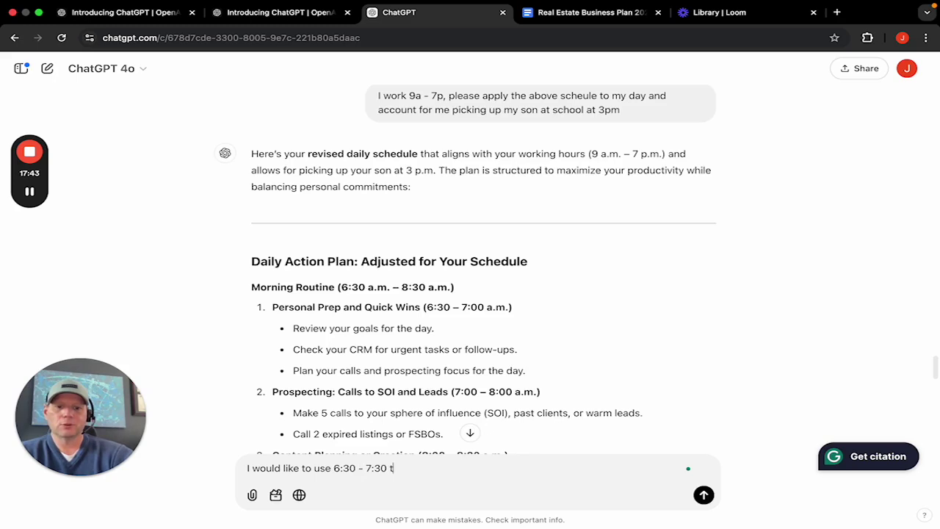
key("BackSpace")
type("a")
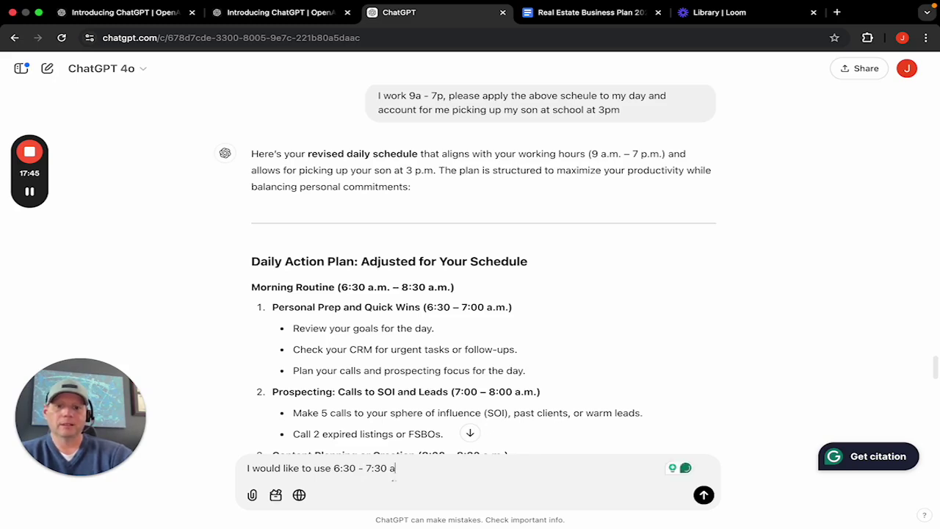
key("BackSpace")
key("BackSpace")
type("am to wrokout")
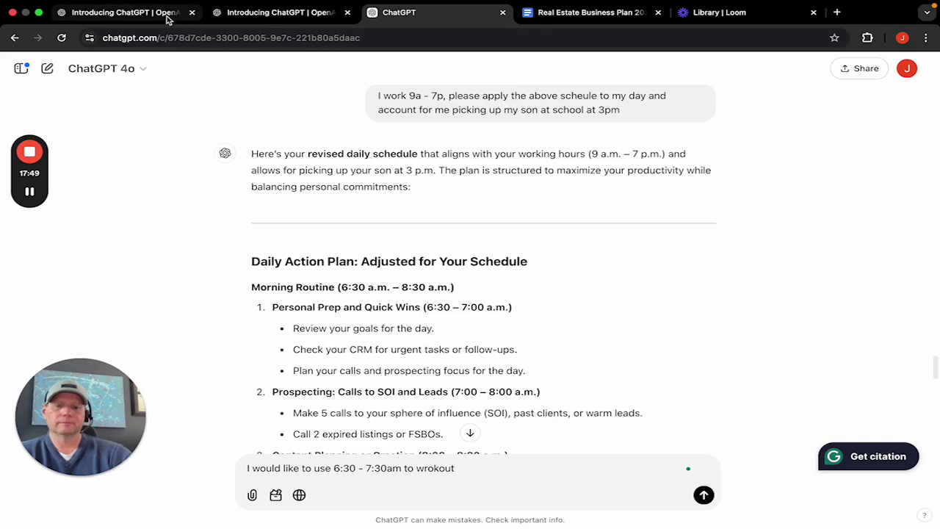
type(" at the gym")
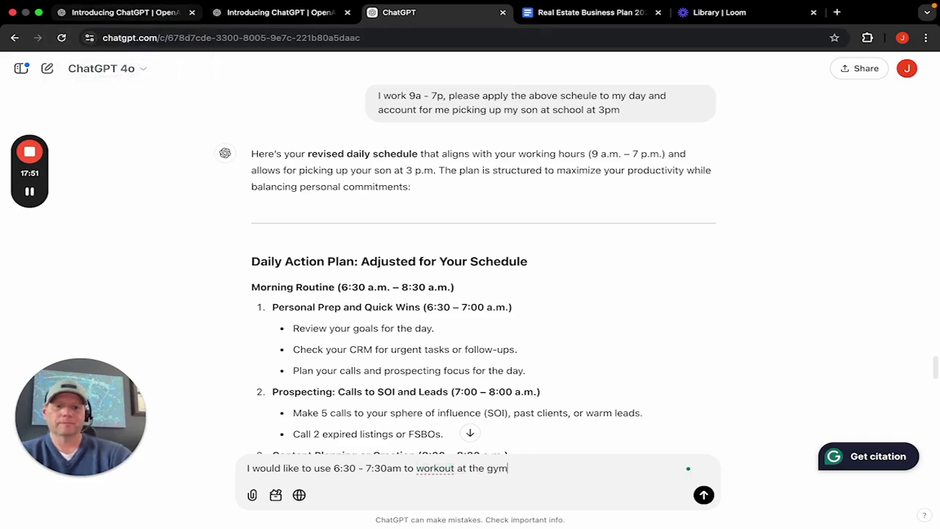
key("Return")
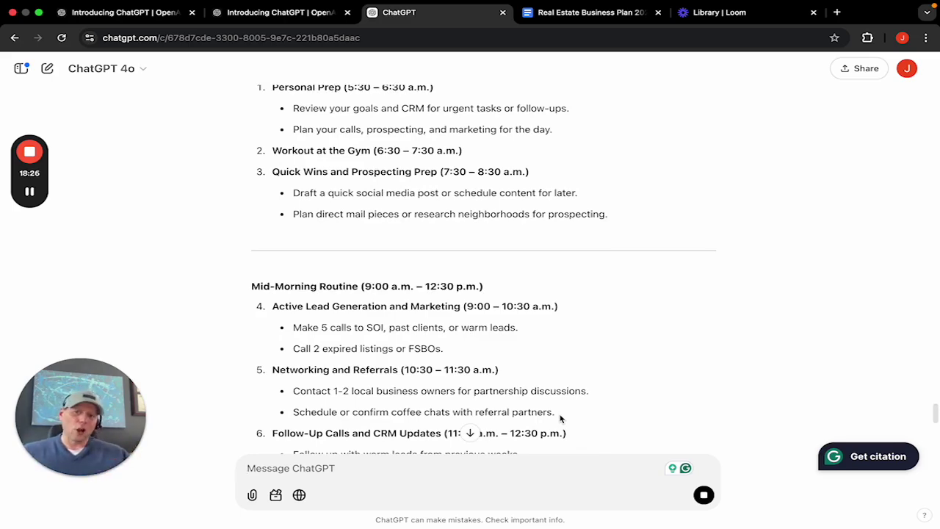
- Review the daily action plan adjusted for gym time, from the morning routine to the key points
scroll(680, 326, "up", 5)
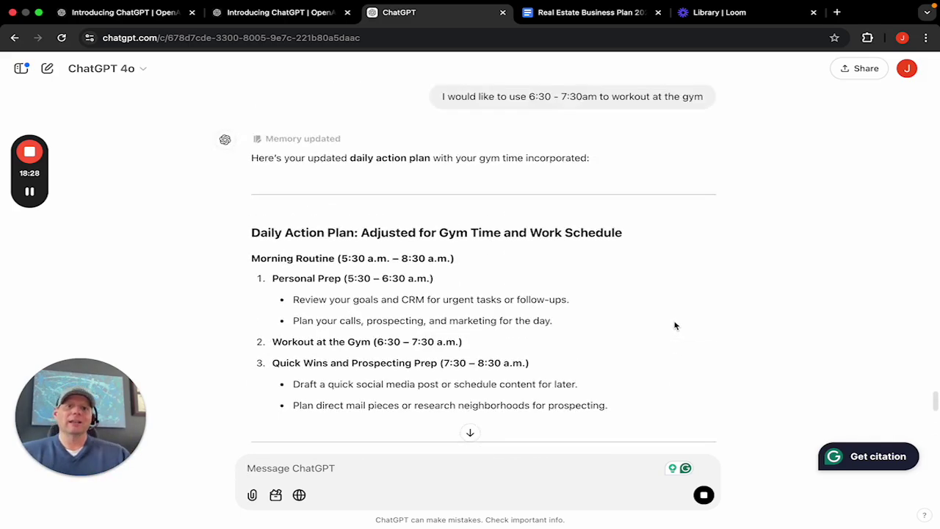
scroll(676, 325, "up", 4)
scroll(676, 323, "down", 6)
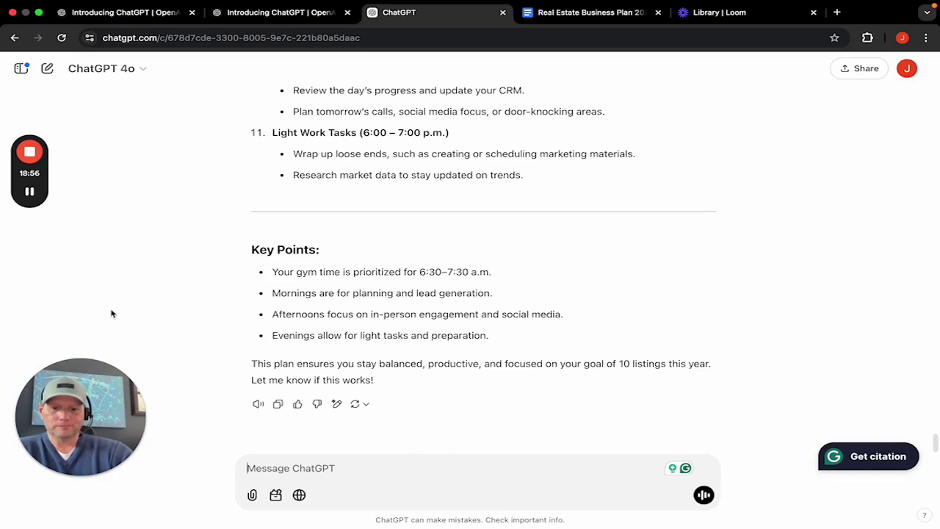
- Begin a new prompt with "This is all great, please give me a finalized"
type("This is all greta")
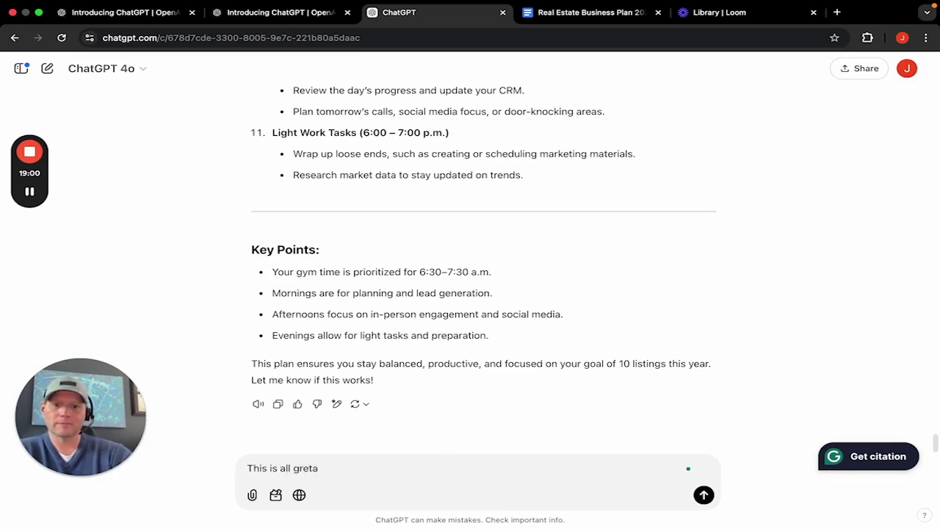
key("BackSpace")
key("BackSpace")
type("at, pleas")
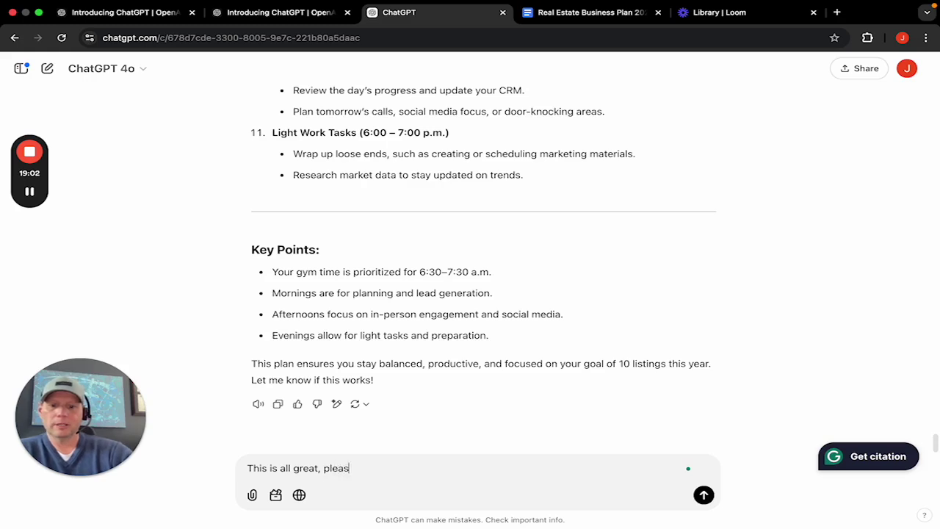
type("e give me a finalized ")
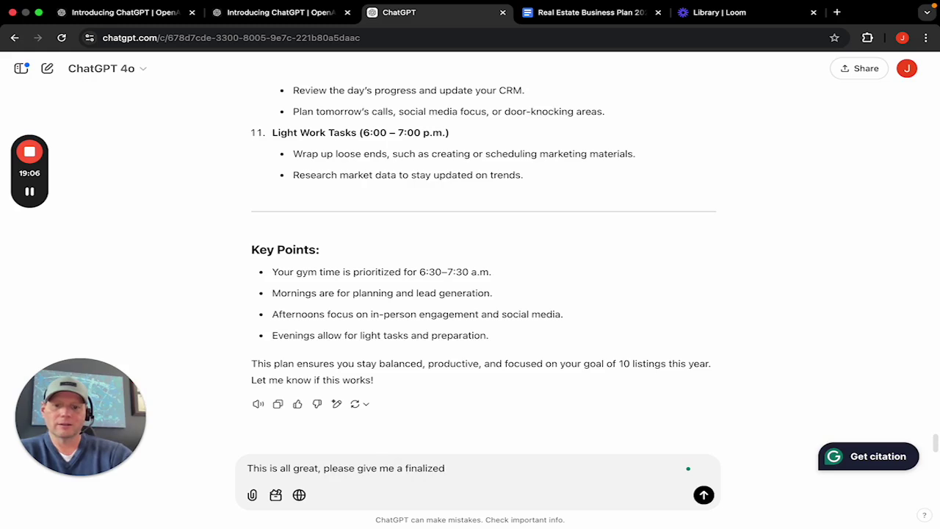
- Complete the prompt with "business plan for the year, broken down by month and include KPI." and send it
type("business pla")
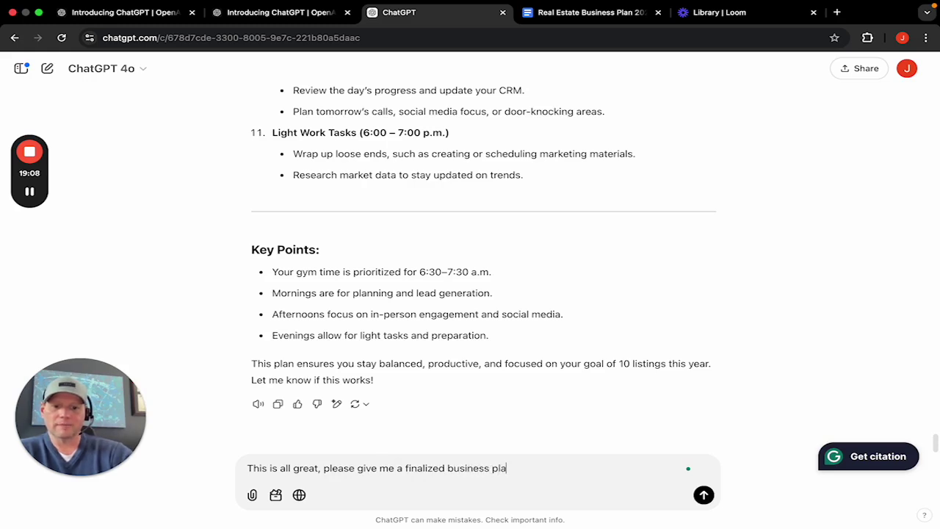
type("n for the yea")
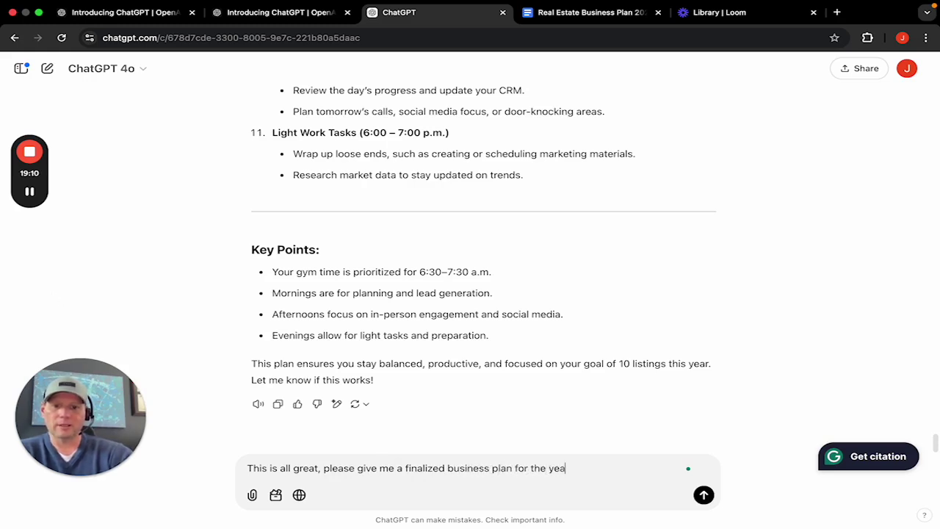
type("r, broke")
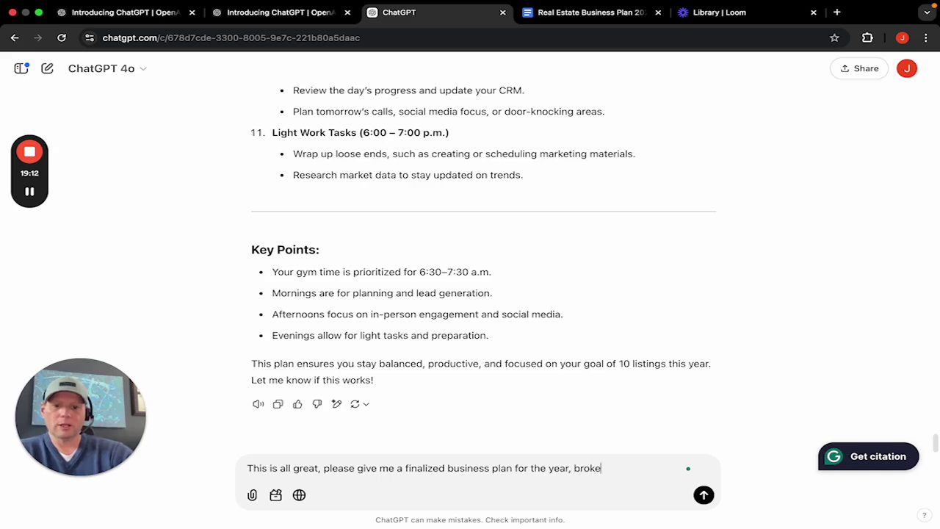
type("n down ")
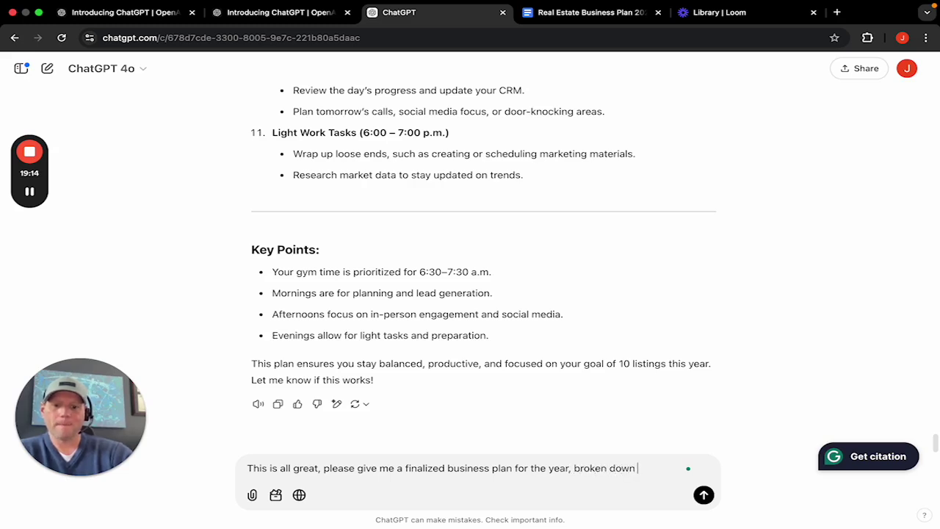
type("by mont")
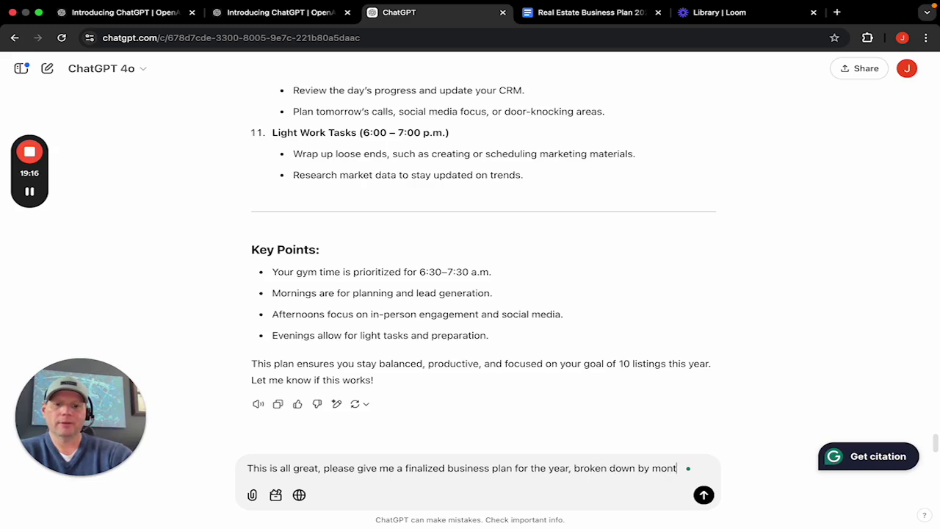
type("h and in")
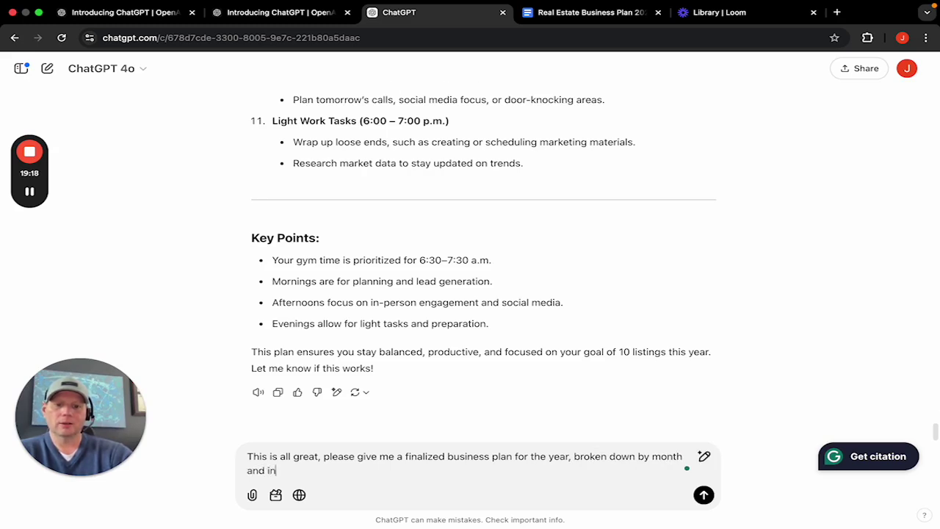
type("clude KPI")
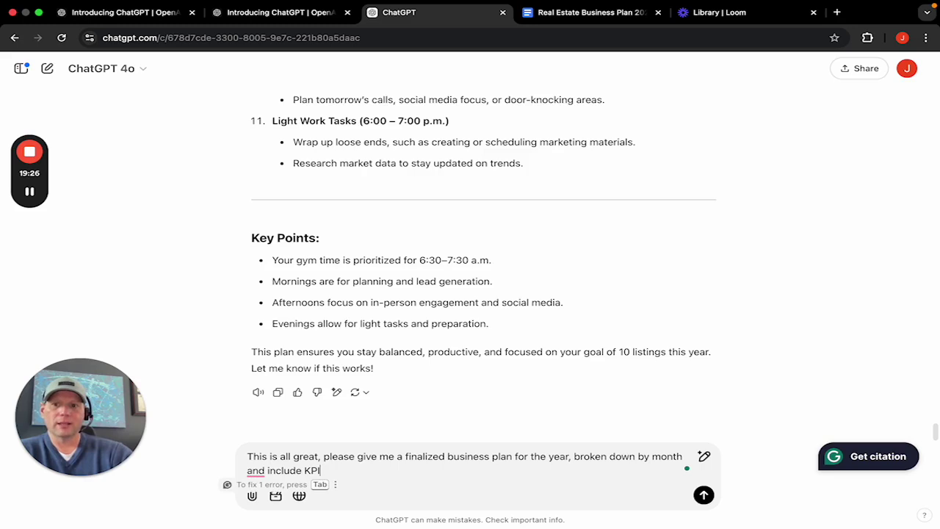
type(".")
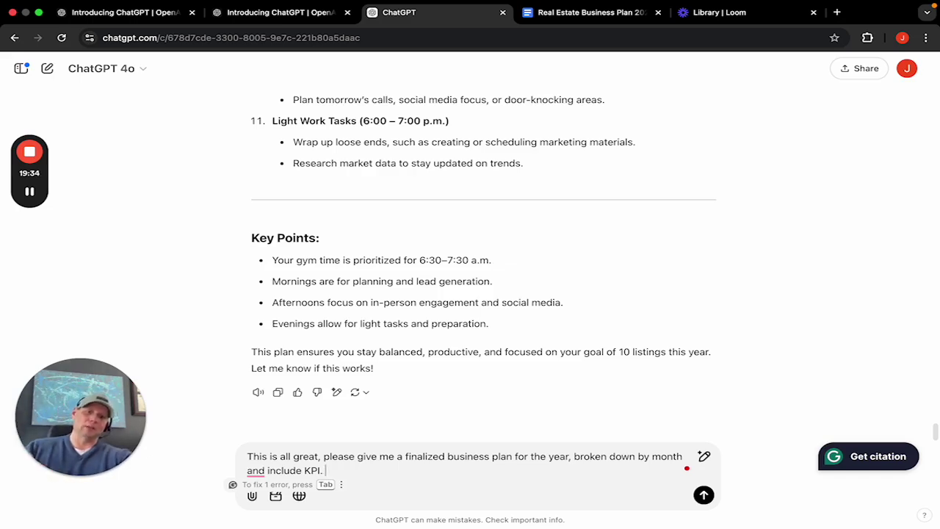
key("Return")
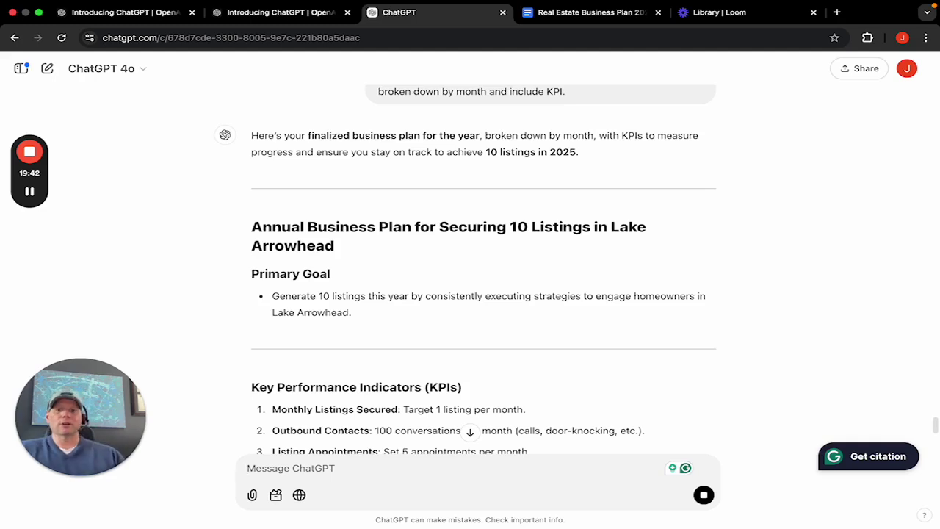
- Examine the annual plan's primary goal and Key Performance Indicators, highlighting the Outbound Contacts item
scroll(257, 318, "down", 2)
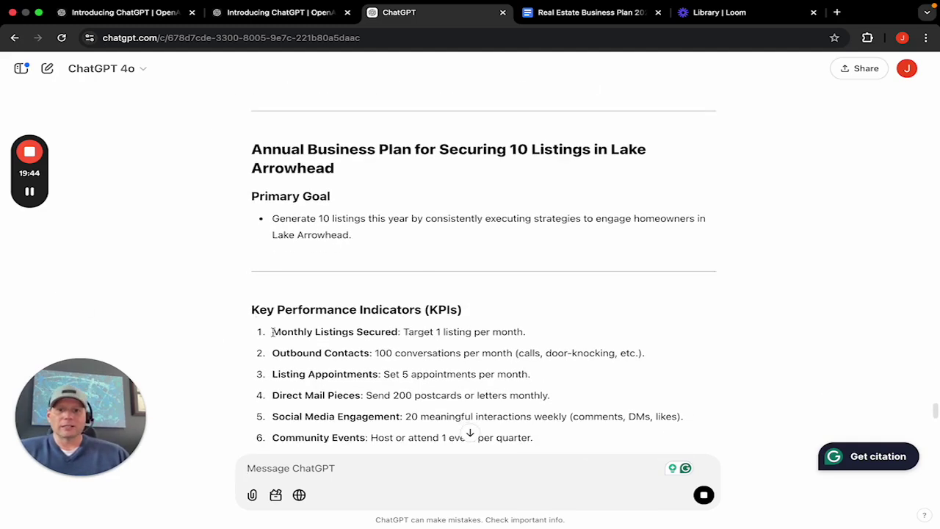
scroll(315, 352, "down", 1)
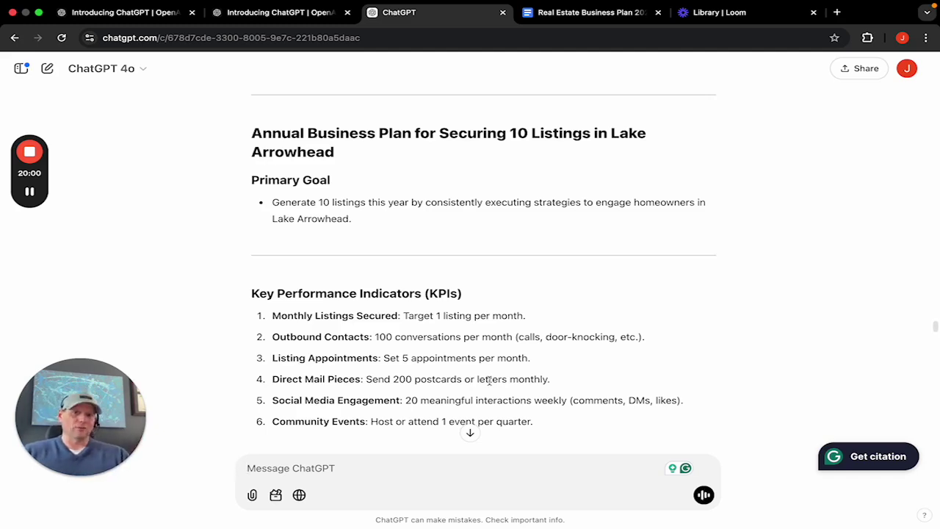
left_click_drag(378, 336, 450, 336)
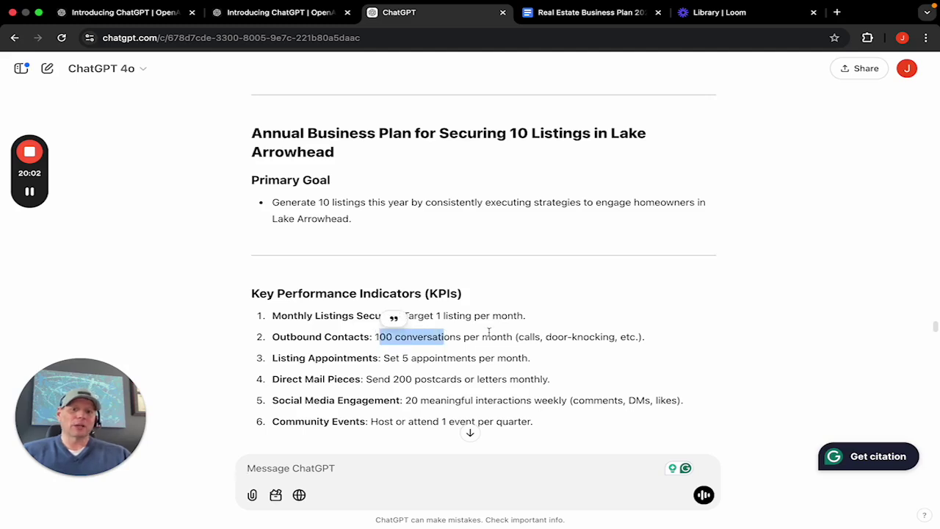
left_click(369, 341)
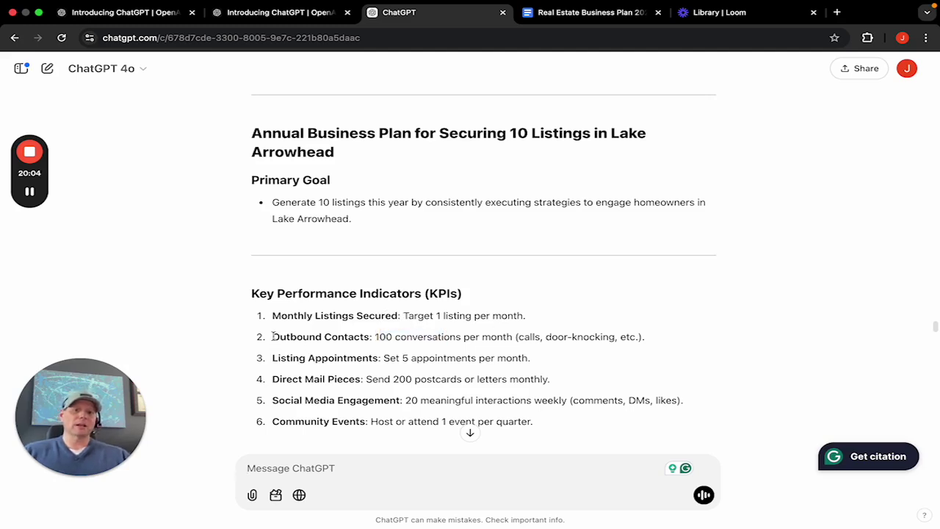
left_click_drag(272, 337, 641, 336)
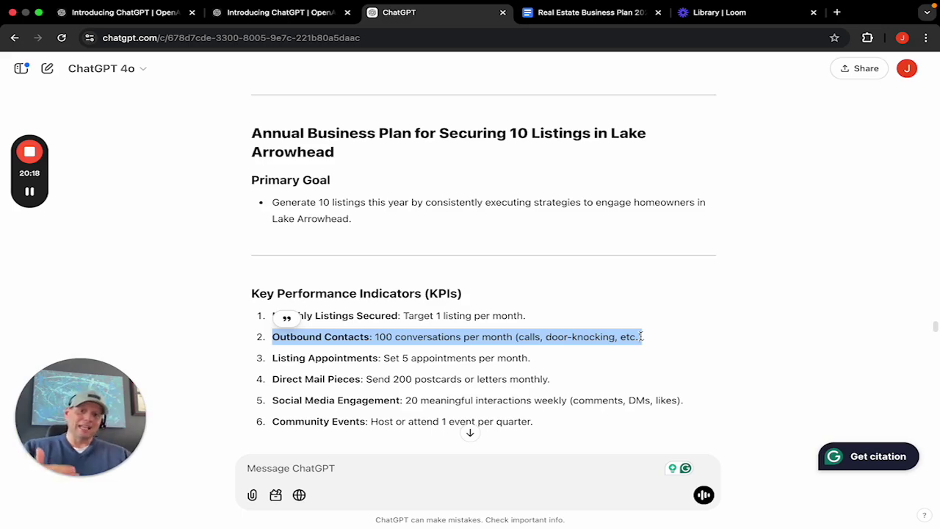
- Read through the Monthly Plan's focus, tasks and KPIs for January through April
scroll(642, 336, "down", 5)
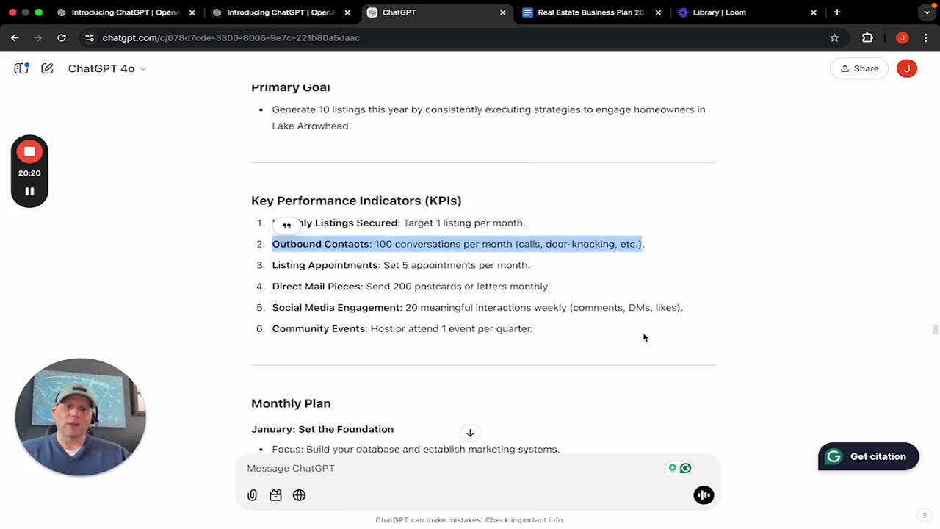
scroll(643, 337, "down", 1)
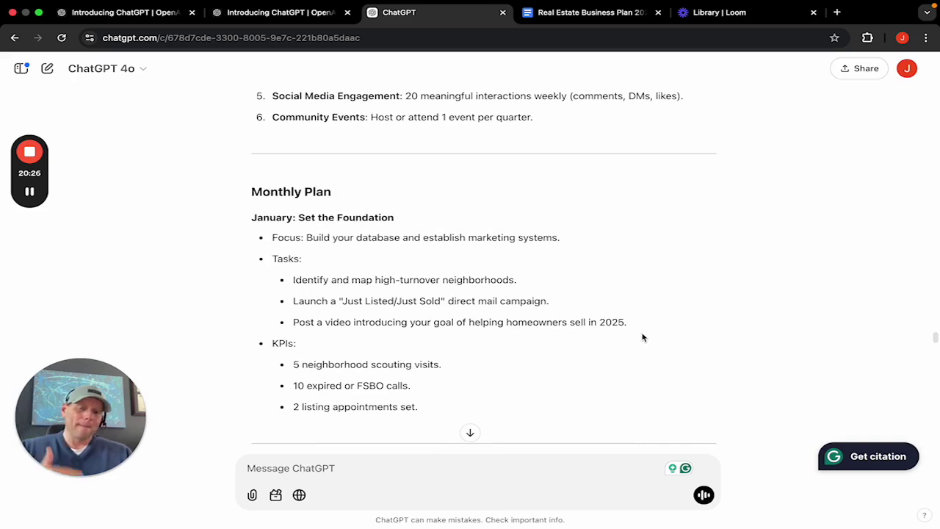
scroll(640, 336, "down", 3)
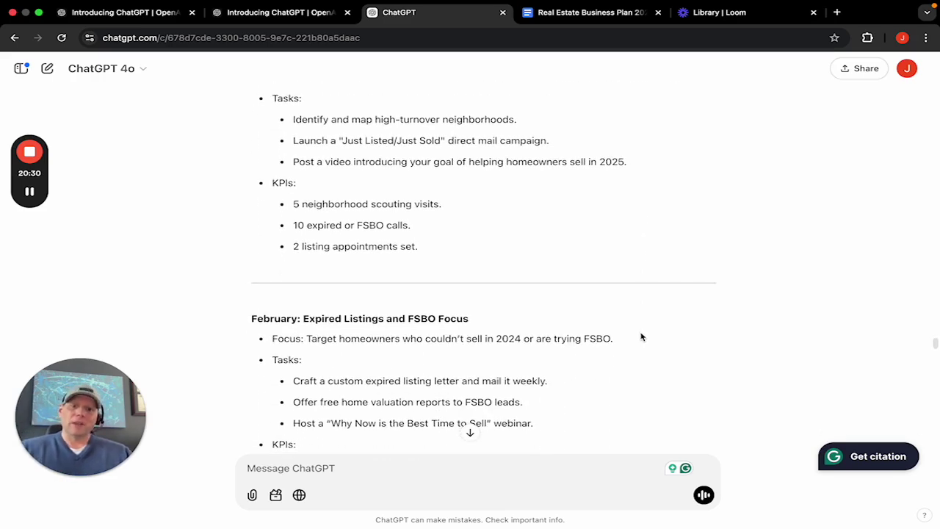
scroll(640, 337, "down", 5)
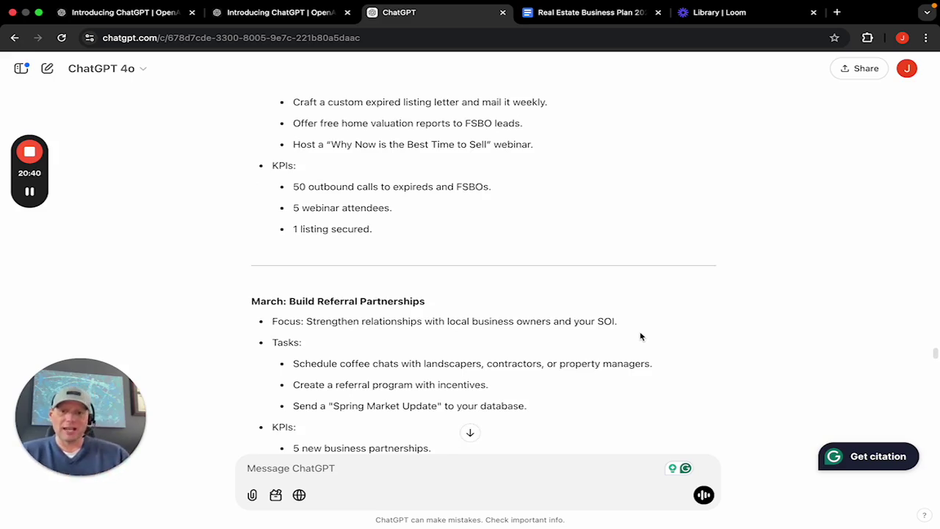
scroll(640, 337, "down", 4)
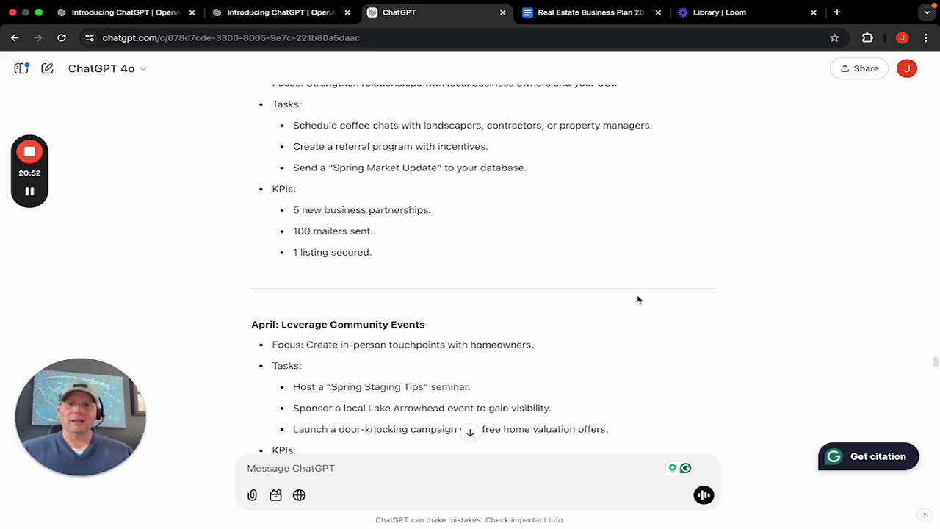
scroll(639, 301, "down", 3)
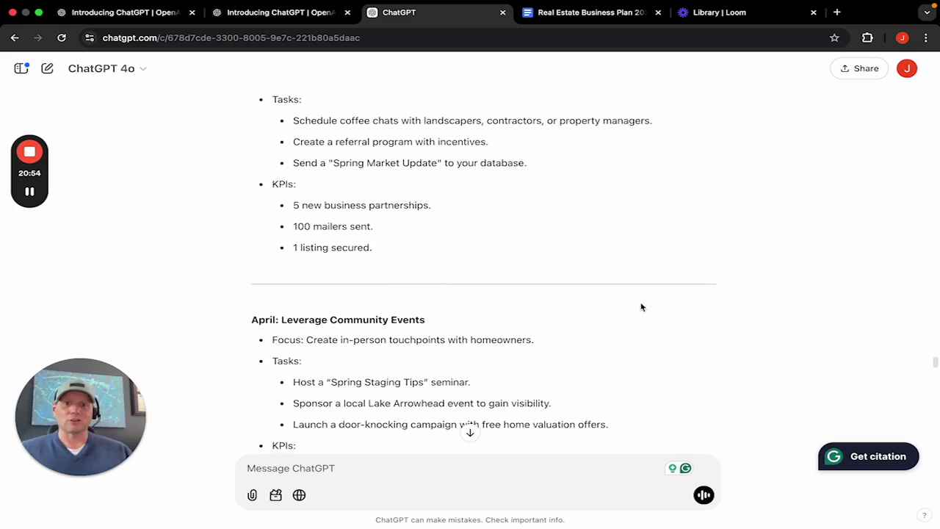
scroll(640, 307, "down", 1)
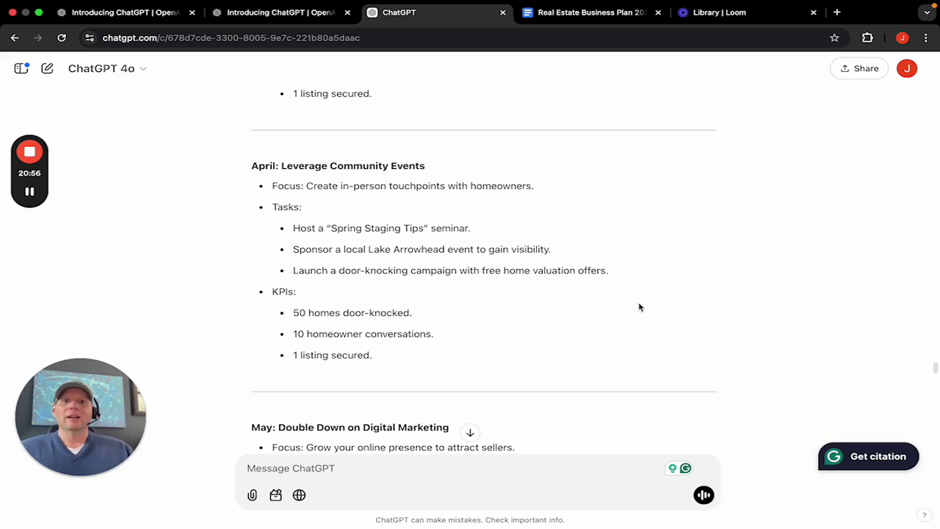
- Read through the monthly plan's focus, tasks and KPIs for May through September
scroll(638, 307, "down", 3)
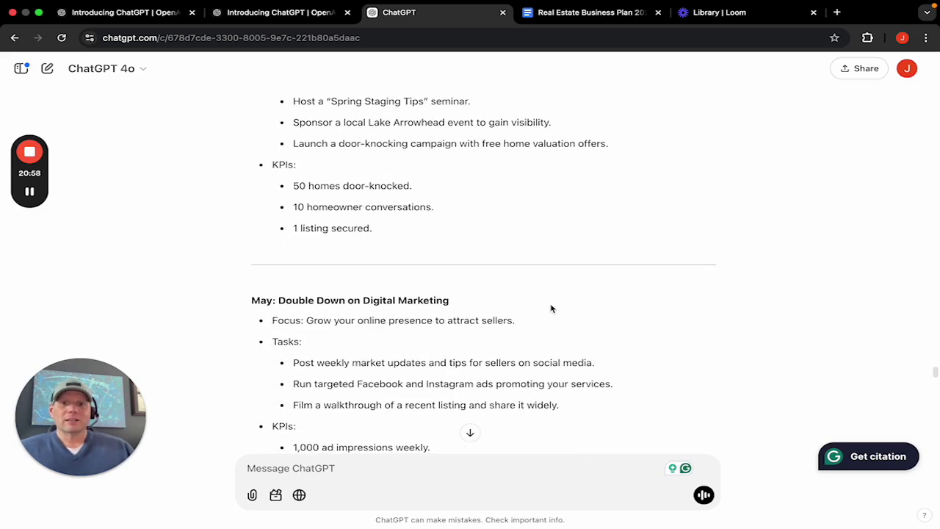
scroll(349, 305, "down", 8)
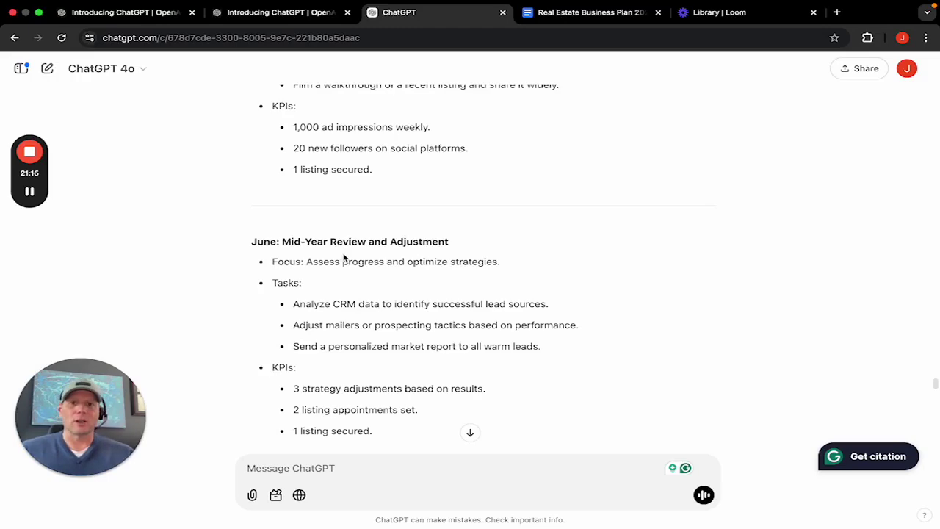
scroll(357, 260, "down", 5)
scroll(357, 260, "down", 3)
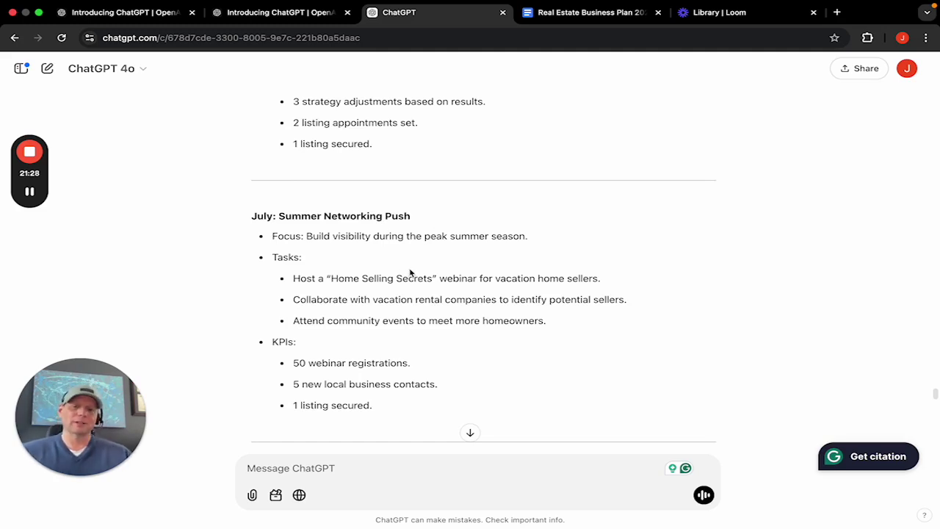
scroll(417, 269, "down", 1)
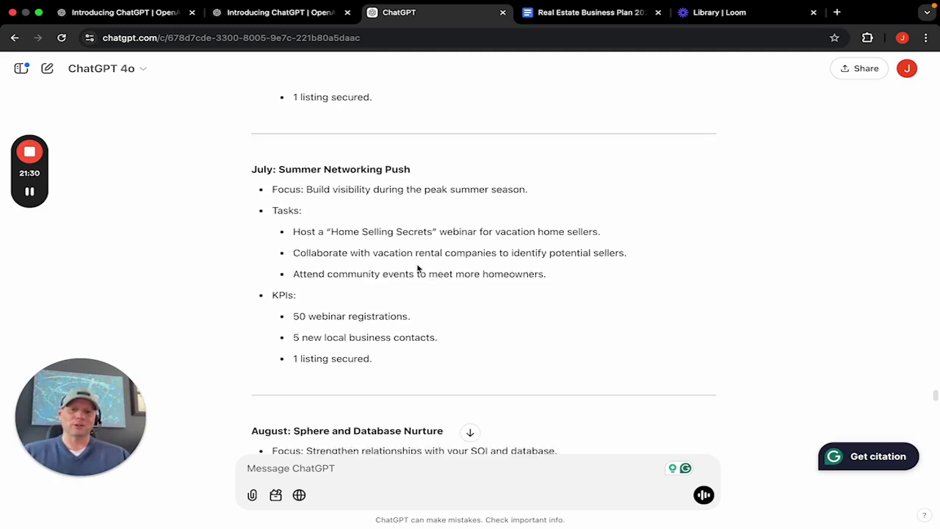
scroll(417, 268, "down", 6)
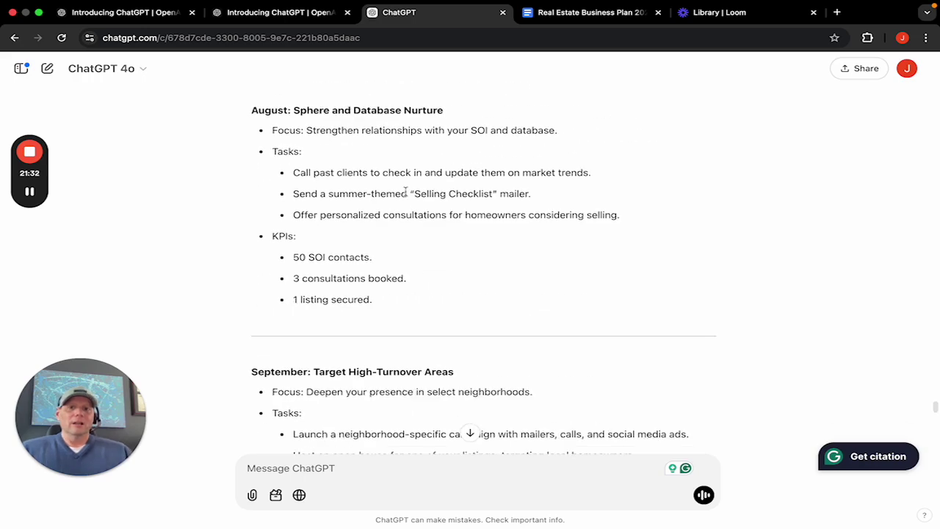
scroll(559, 212, "down", 1)
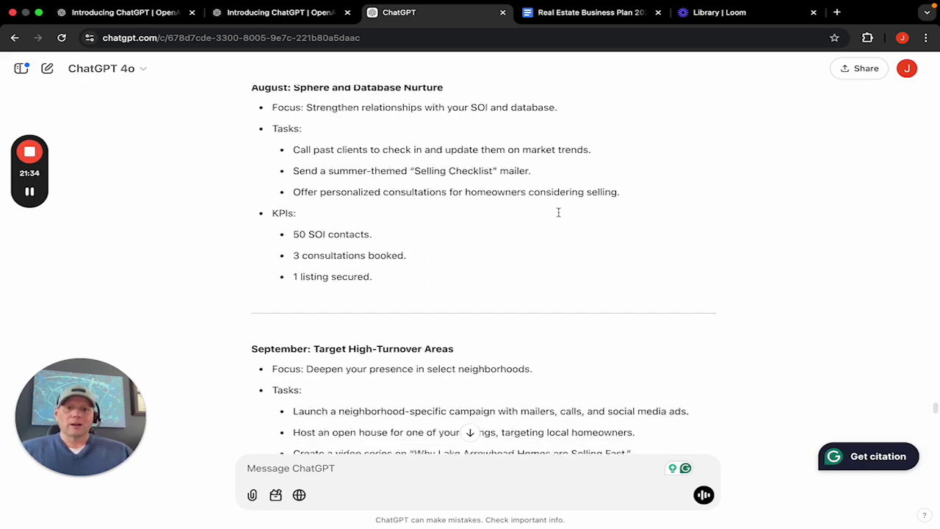
scroll(558, 212, "down", 1)
scroll(405, 315, "down", 1)
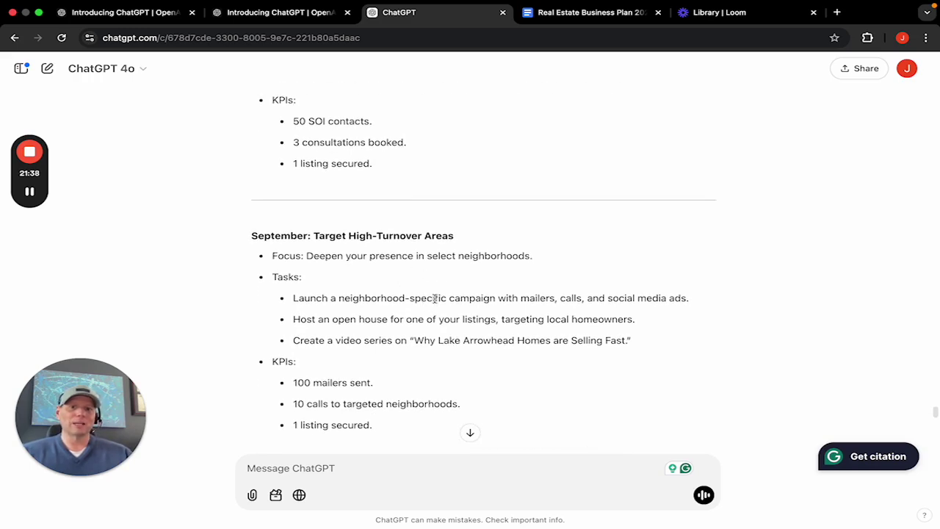
scroll(435, 299, "down", 1)
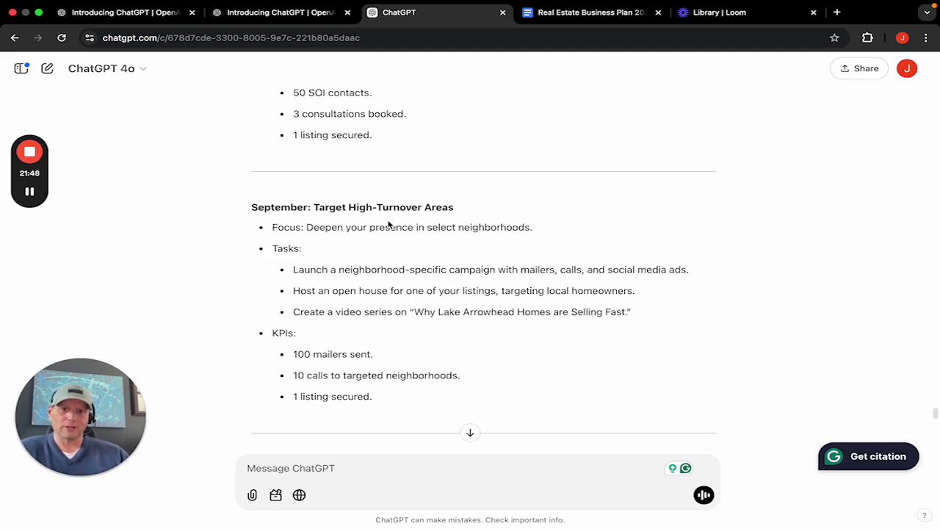
- Examine the October through December plans, highlighting 2026 in the December heading, and look back over the preceding months
scroll(386, 222, "down", 5)
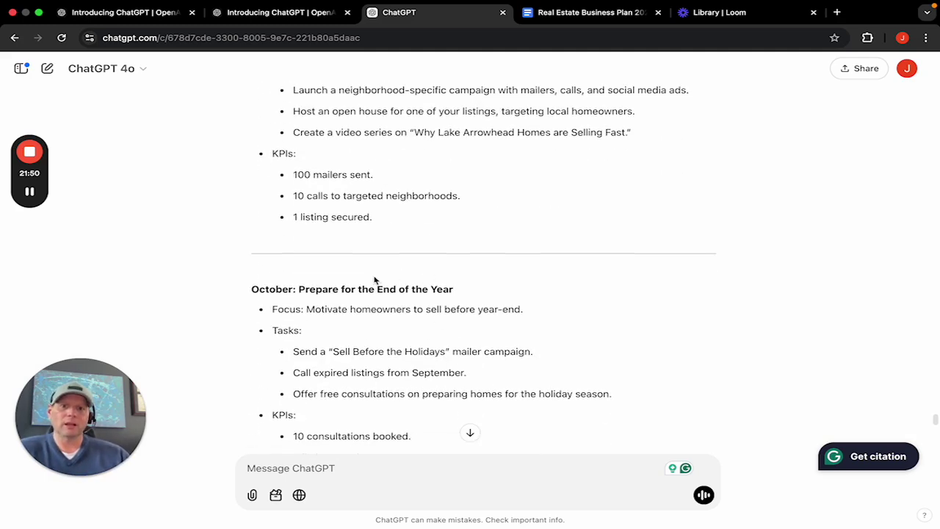
scroll(375, 280, "down", 9)
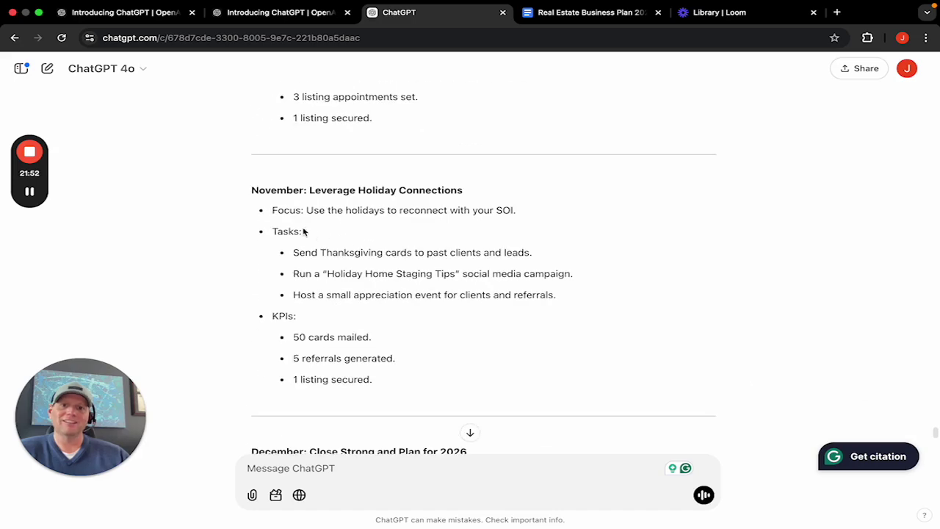
scroll(378, 230, "down", 7)
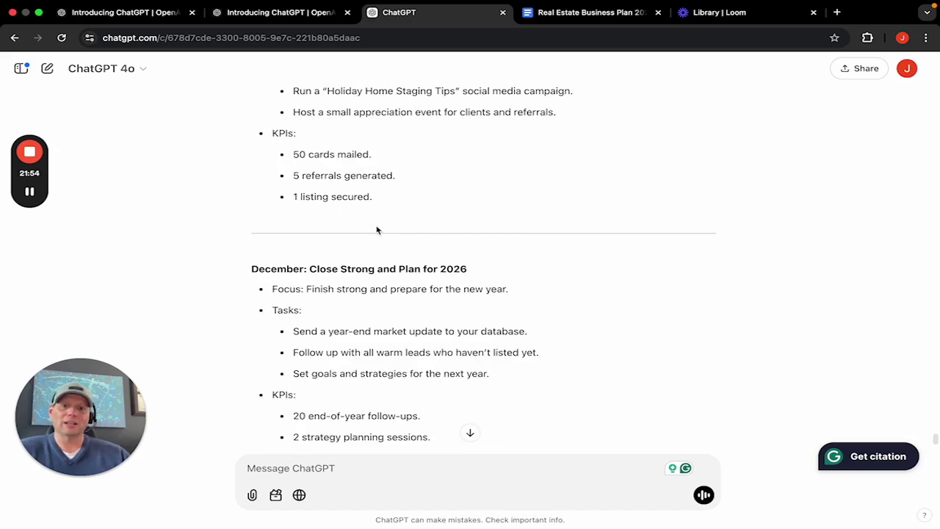
scroll(390, 251, "down", 2)
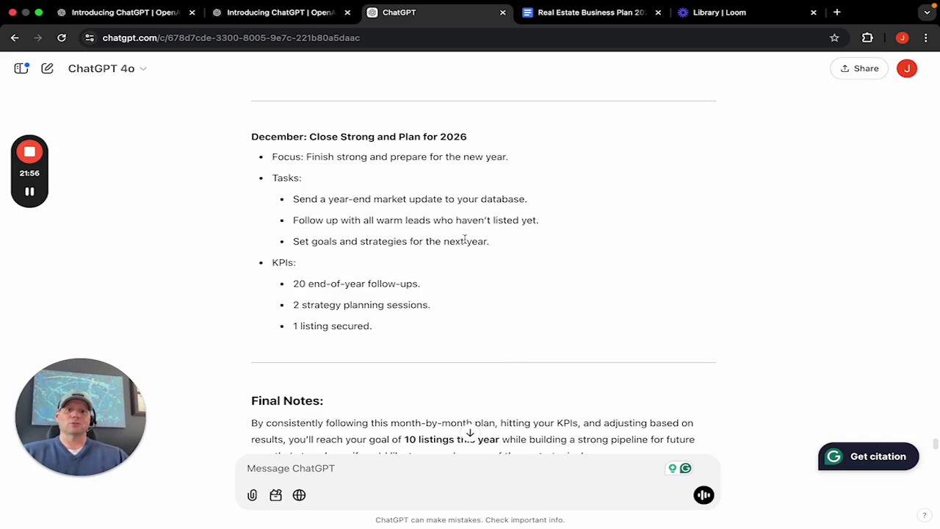
left_click_drag(479, 135, 439, 136)
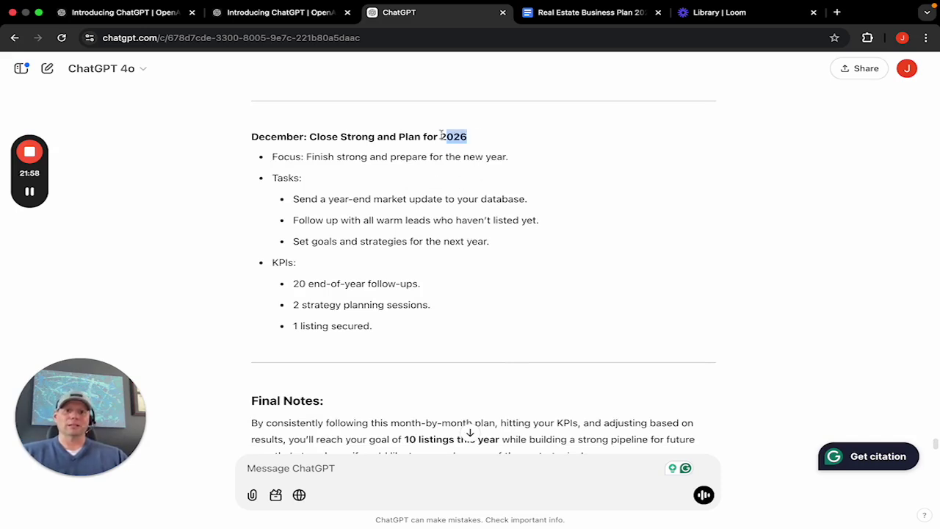
left_click(582, 175)
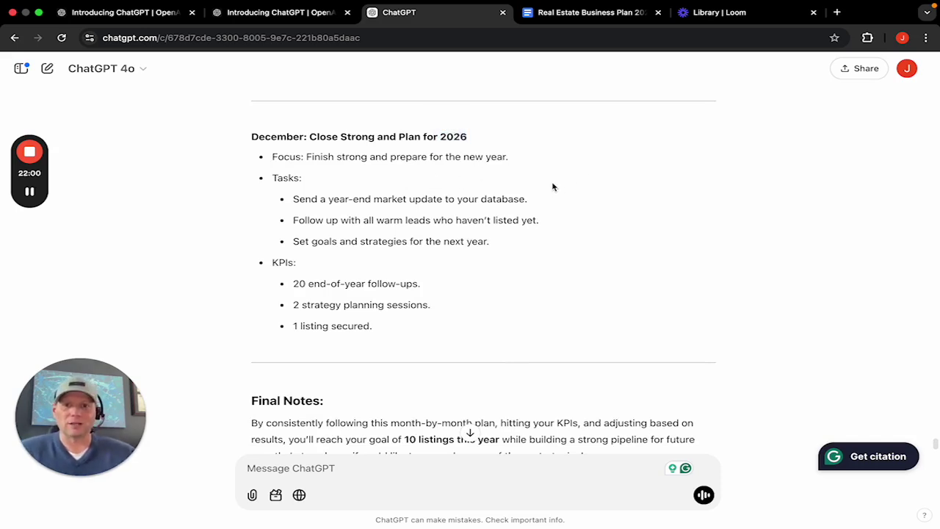
scroll(553, 189, "down", 1)
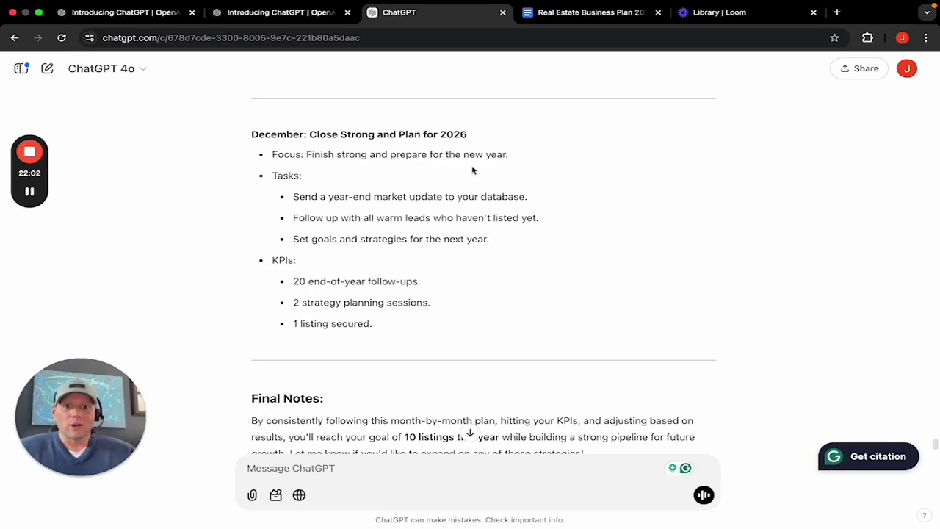
scroll(469, 183, "up", 7)
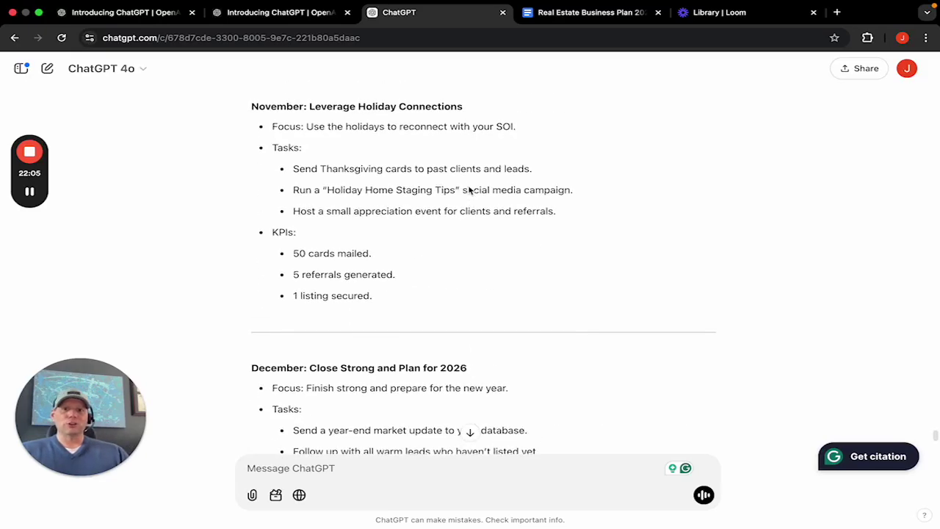
scroll(467, 187, "up", 6)
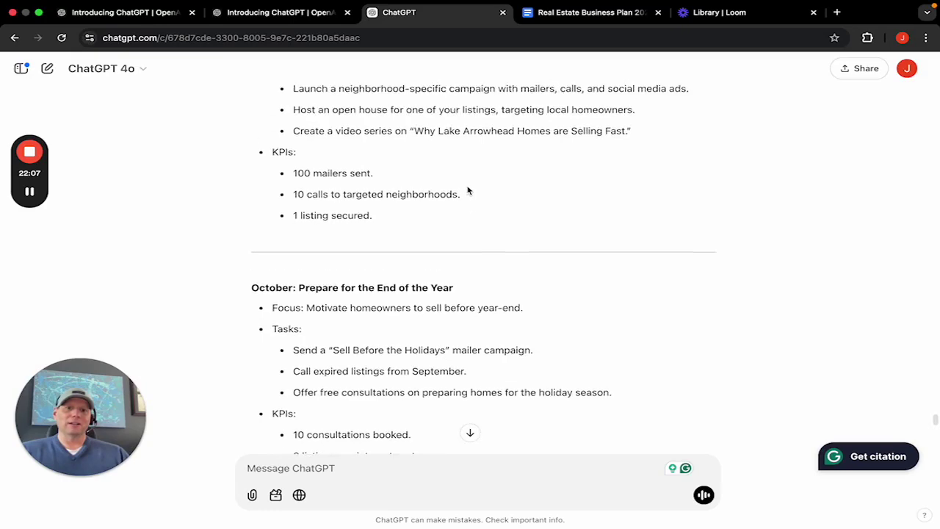
scroll(466, 191, "up", 4)
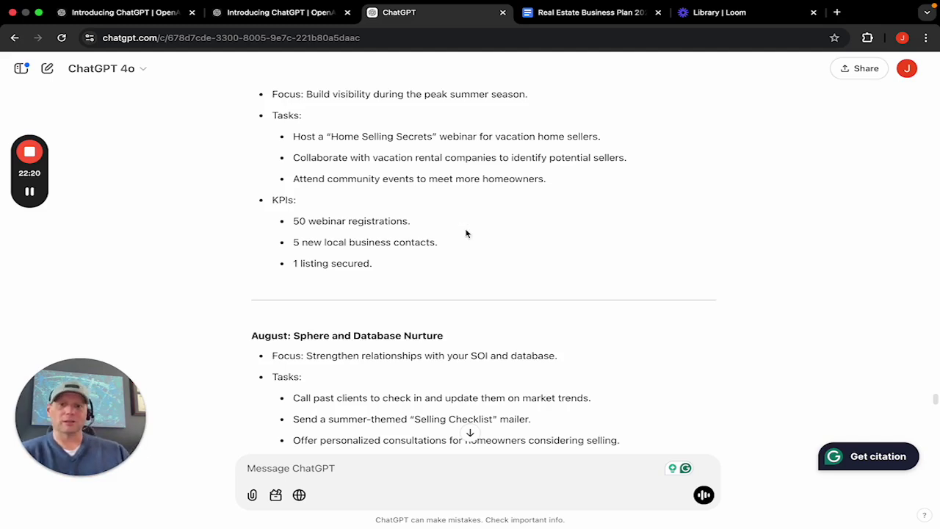
- Send the prompt "Great. I'm starting tomorrow, please give me an action plan for the next 5 working days."
left_click(370, 470)
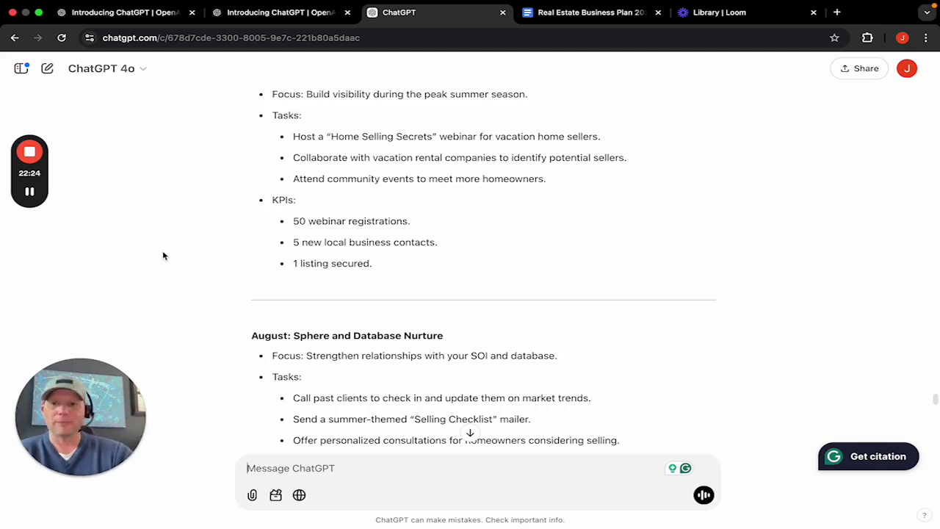
type("Great")
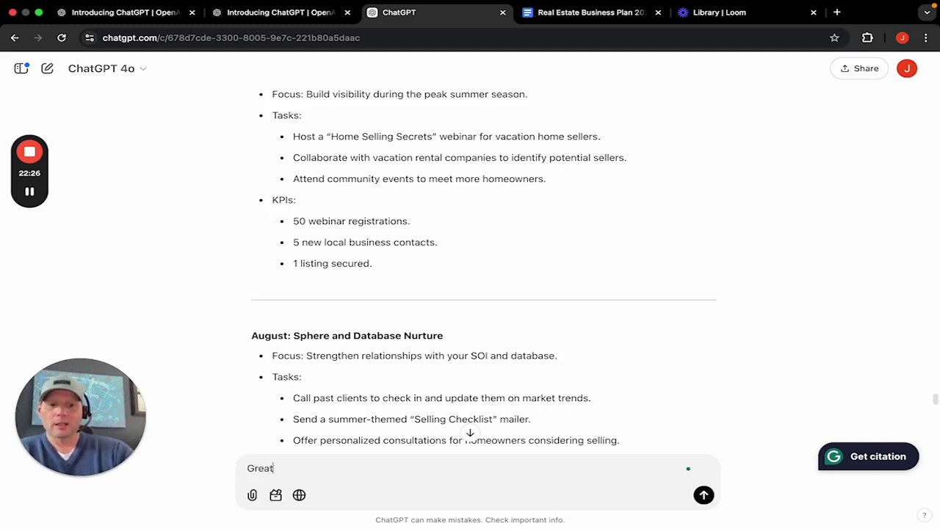
type(". I'm start")
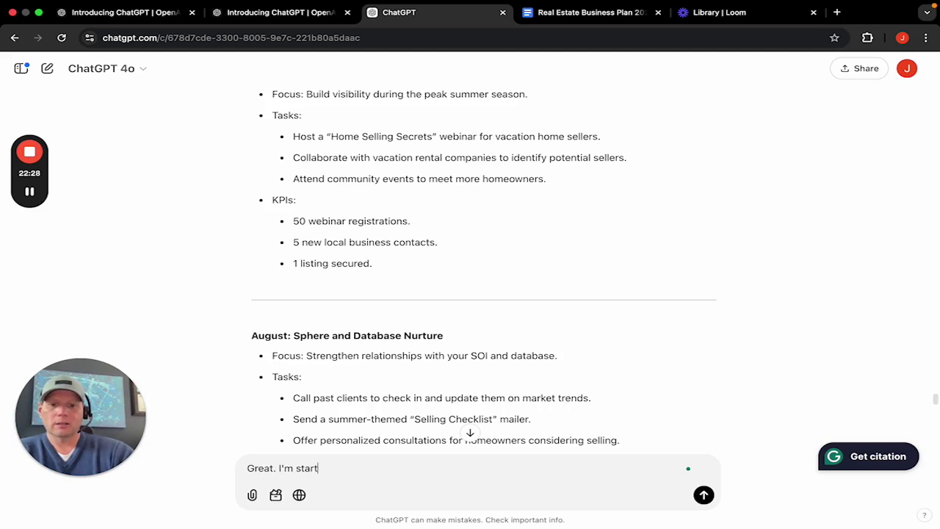
type("ing tomor")
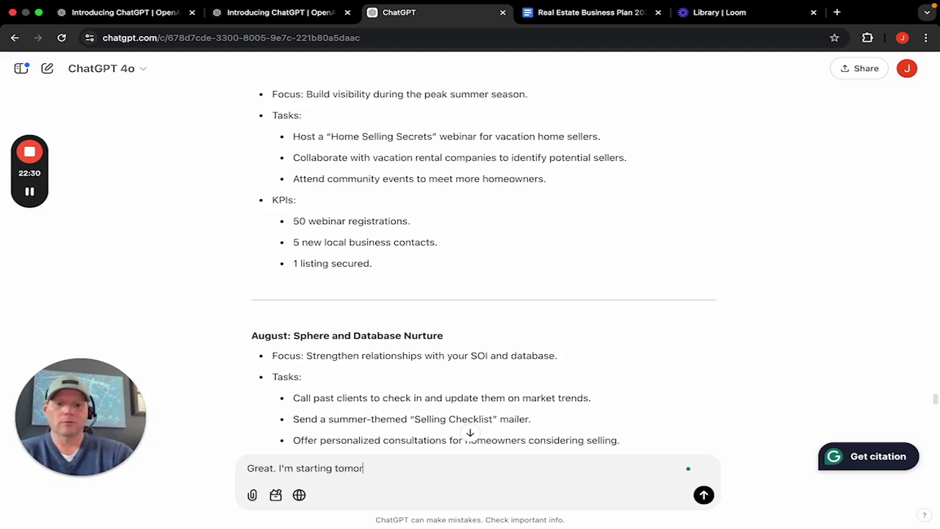
type("row, please giove")
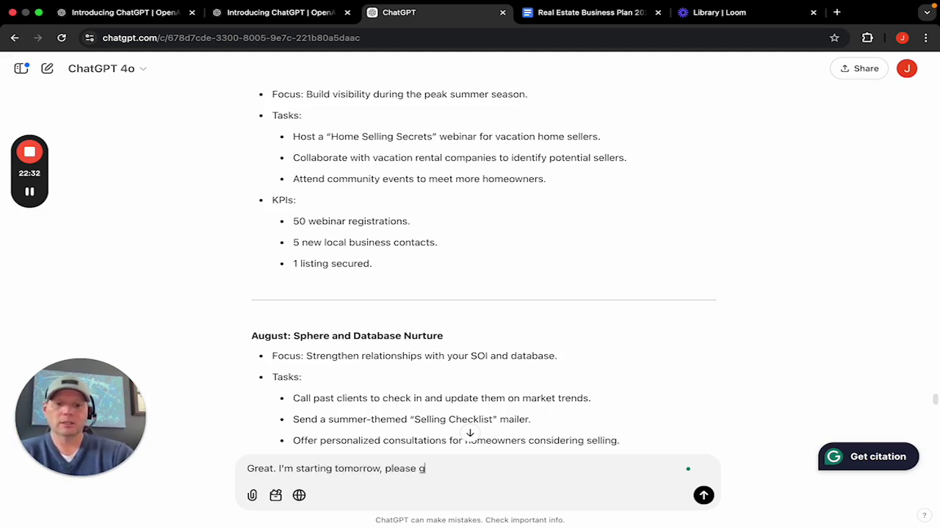
key("BackSpace")
key("BackSpace")
key("BackSpace")
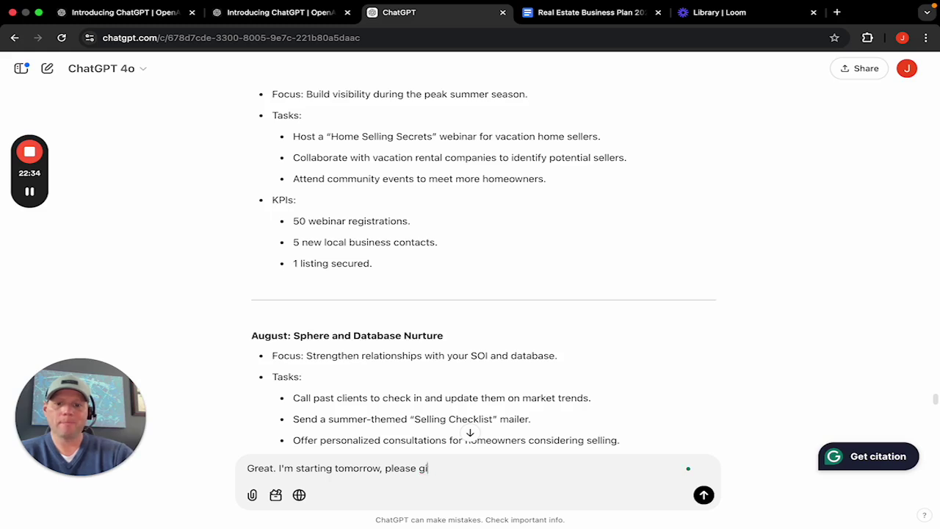
type("ive me an")
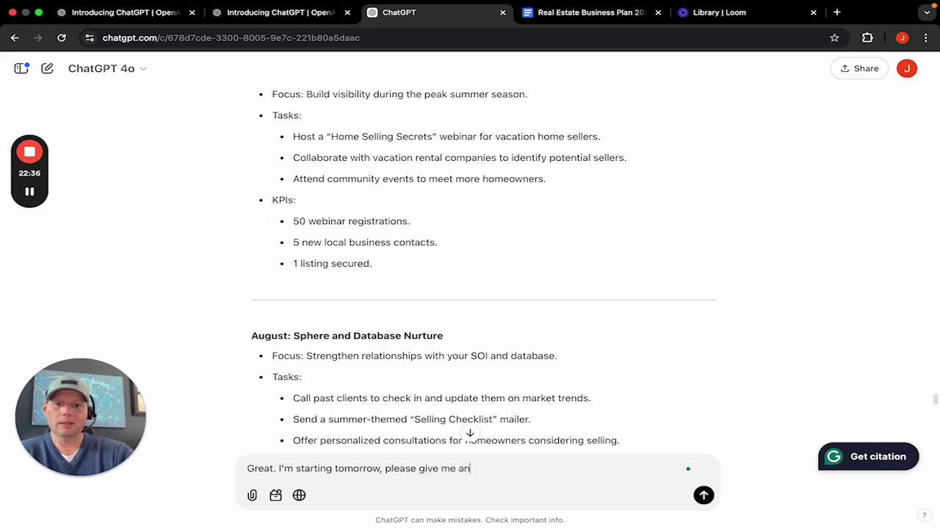
type(" action pla")
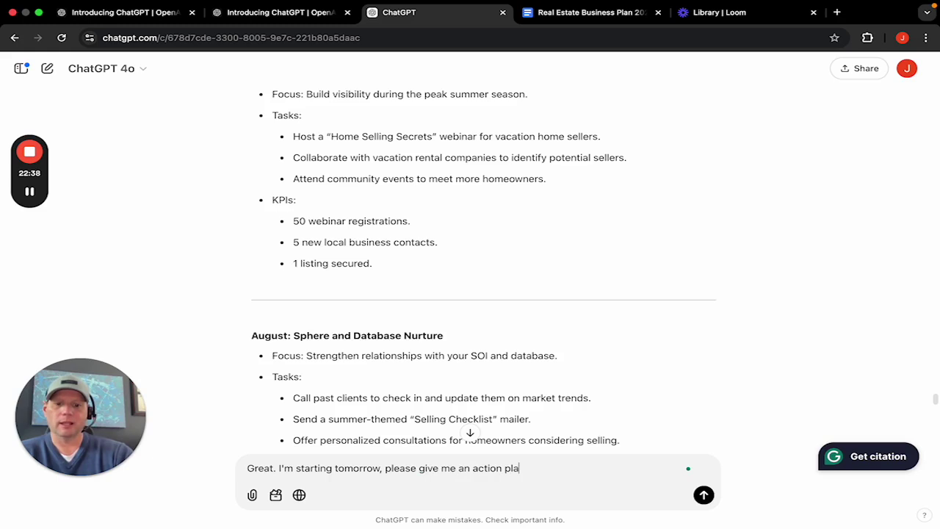
type("n for thi")
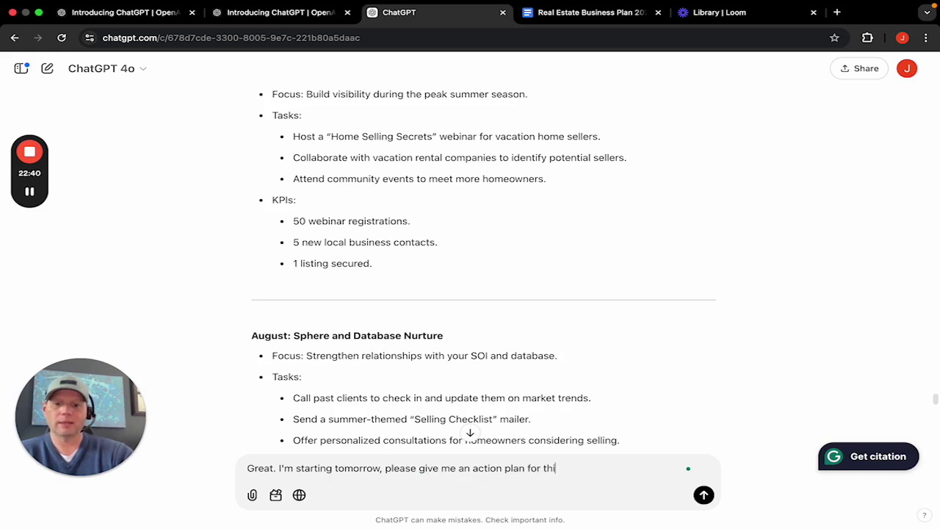
key("BackSpace")
type("e nex")
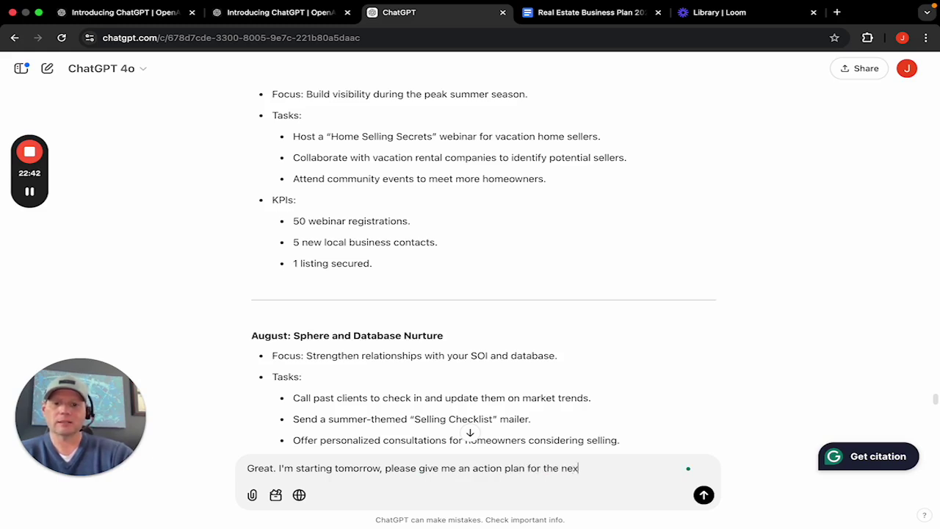
type("t 5 work")
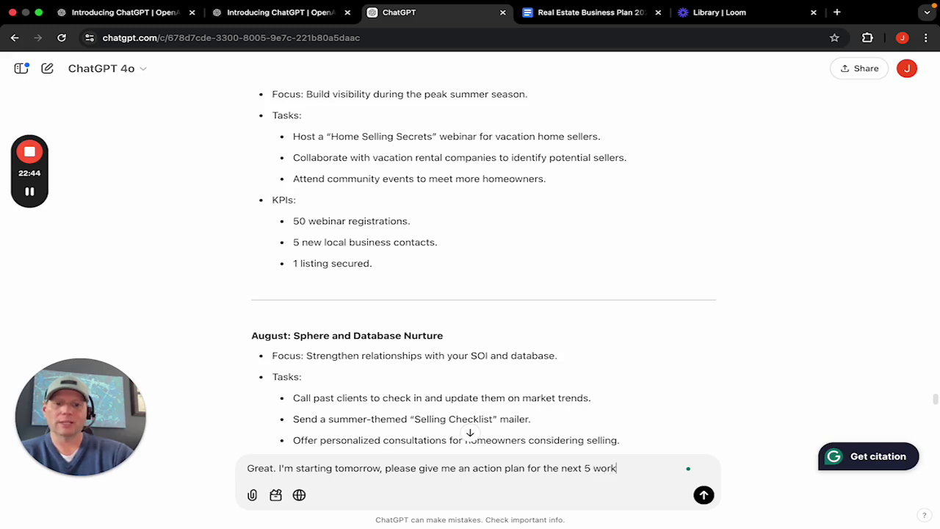
type("ing days.")
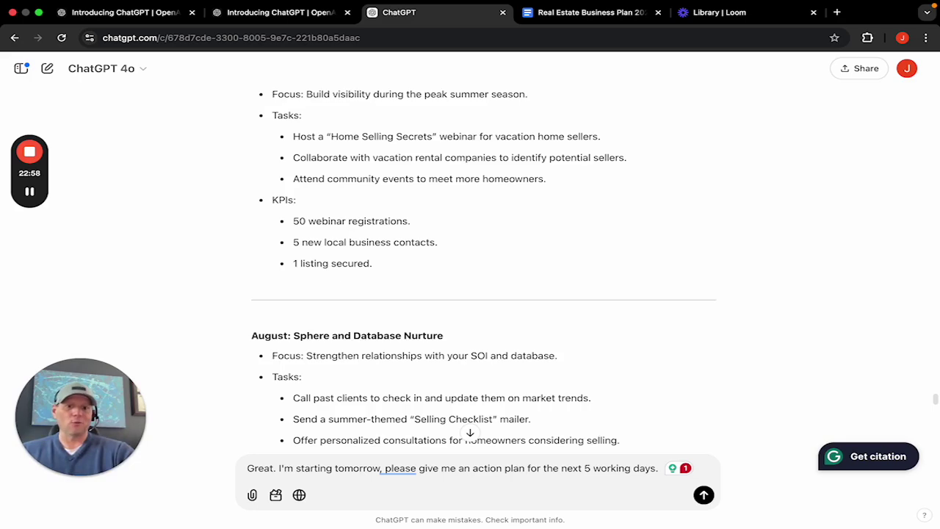
key("Return")
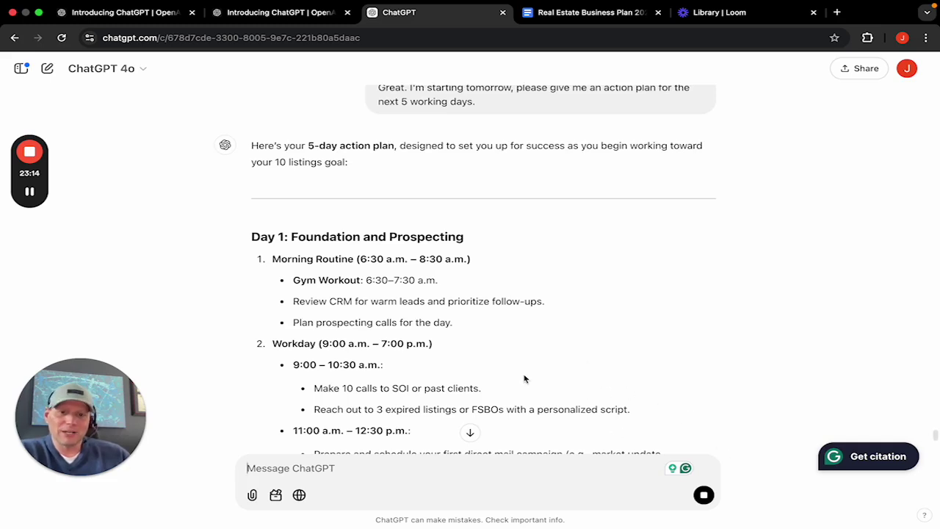
- Review the Day 1 schedule of the 5-day action plan, highlighting the task about making 10 calls
scroll(524, 375, "down", 3)
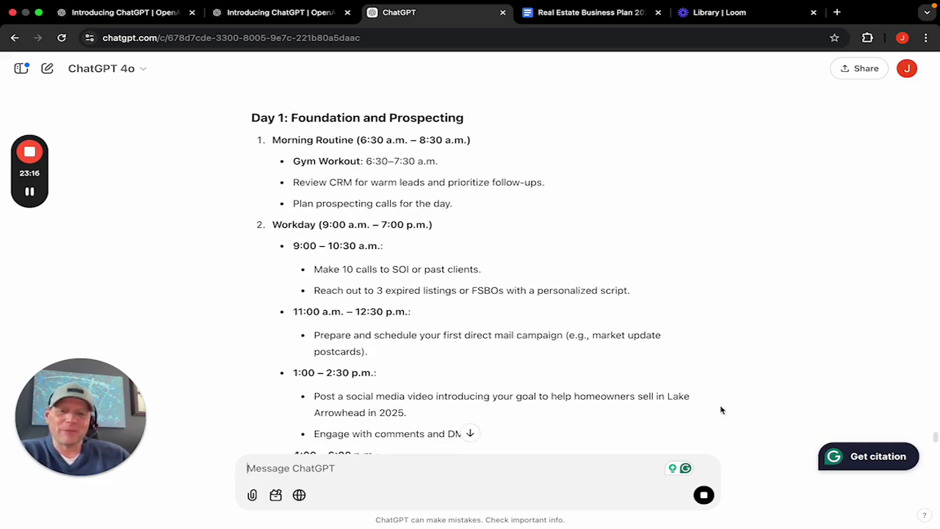
left_click_drag(314, 268, 399, 271)
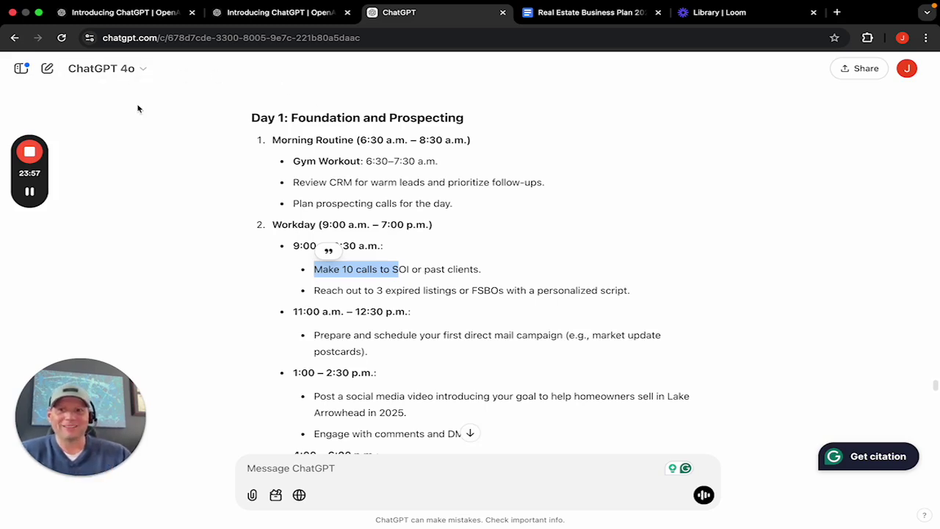
mouse_move(33, 151)
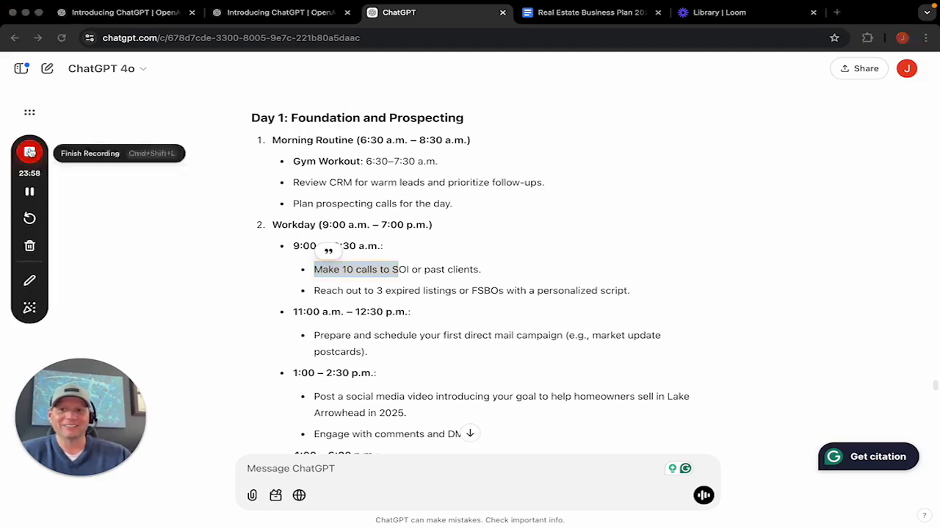